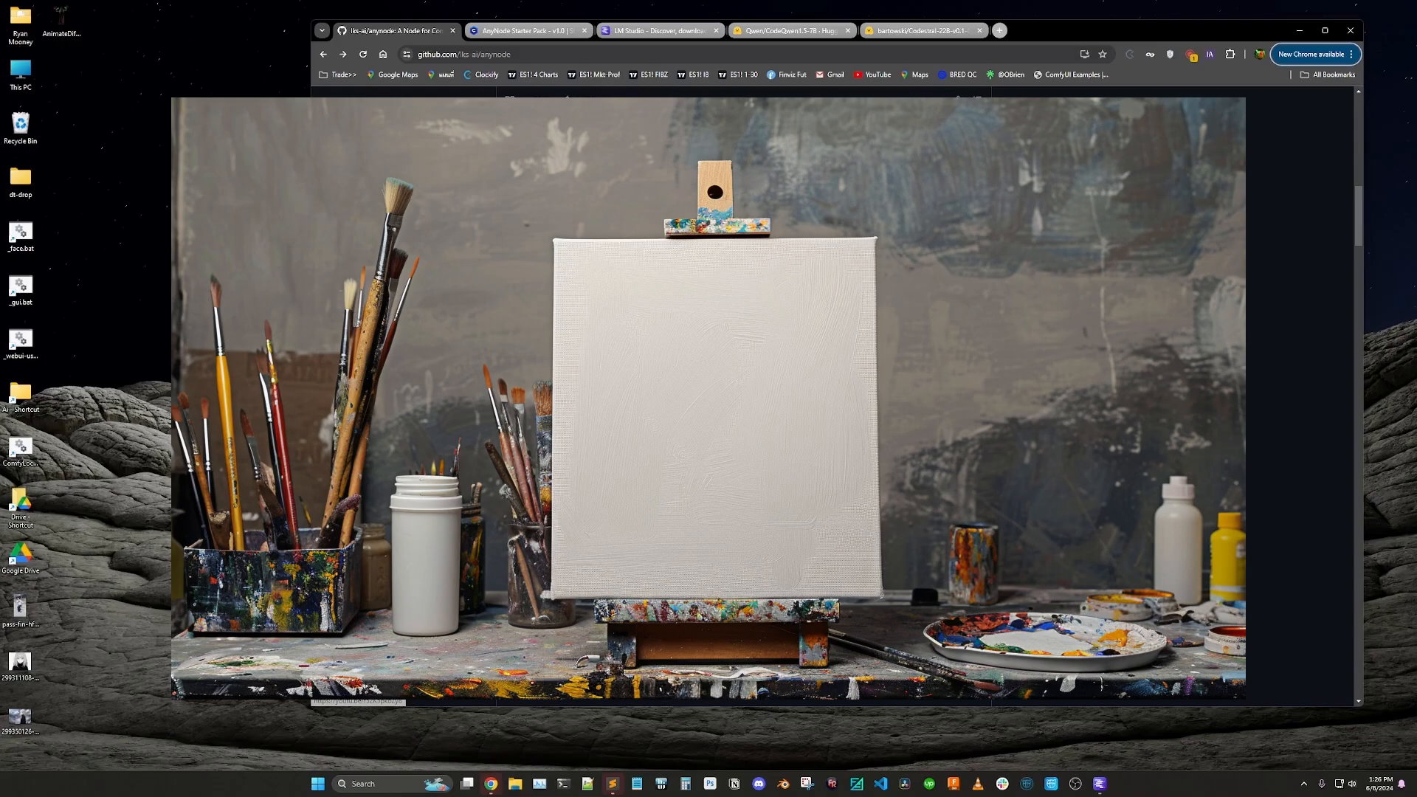
Step: Read through the AnyNode GitHub README, from the Local LLMs section past the security features and caveats to the final example workflows
scroll(733, 423, "down", 10)
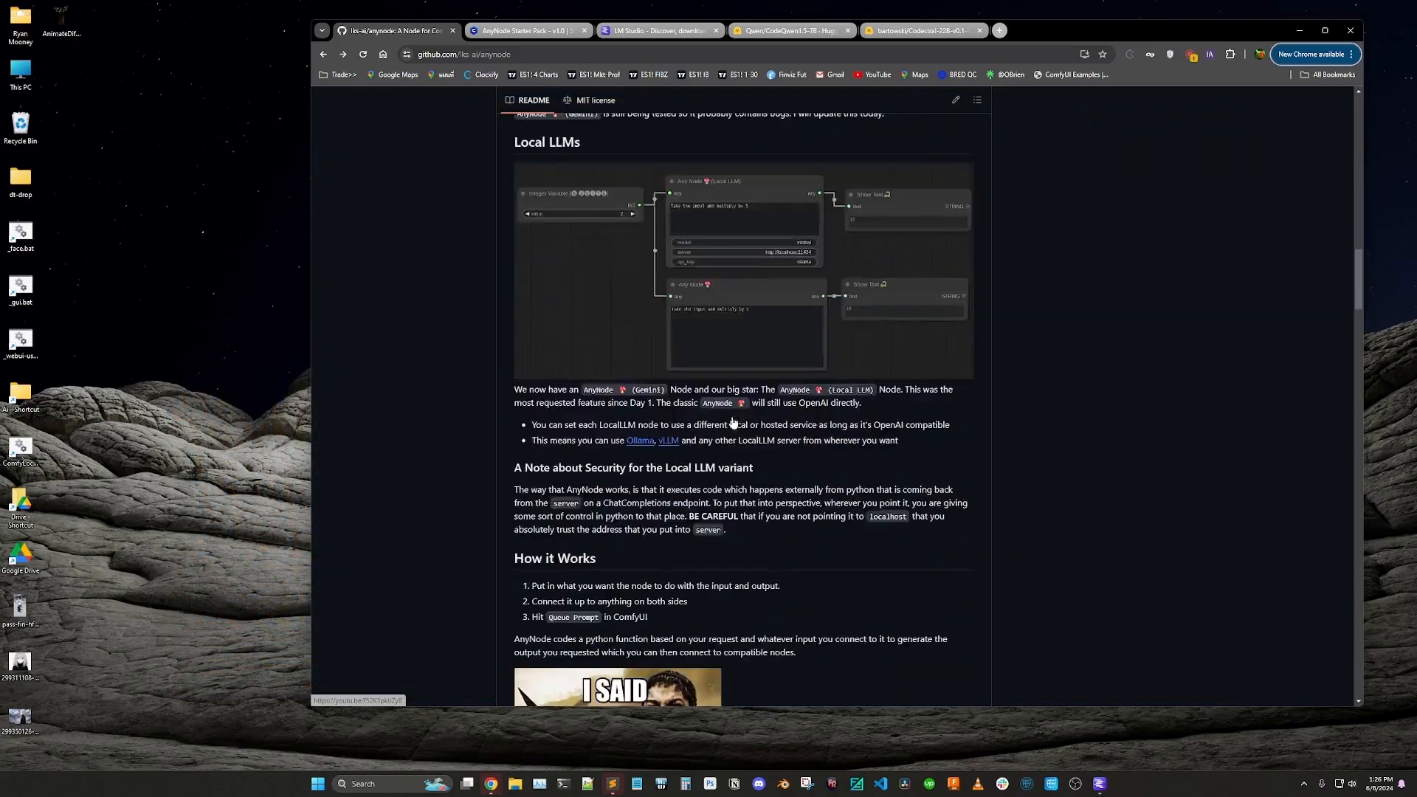
scroll(733, 423, "down", 4)
scroll(733, 423, "down", 3)
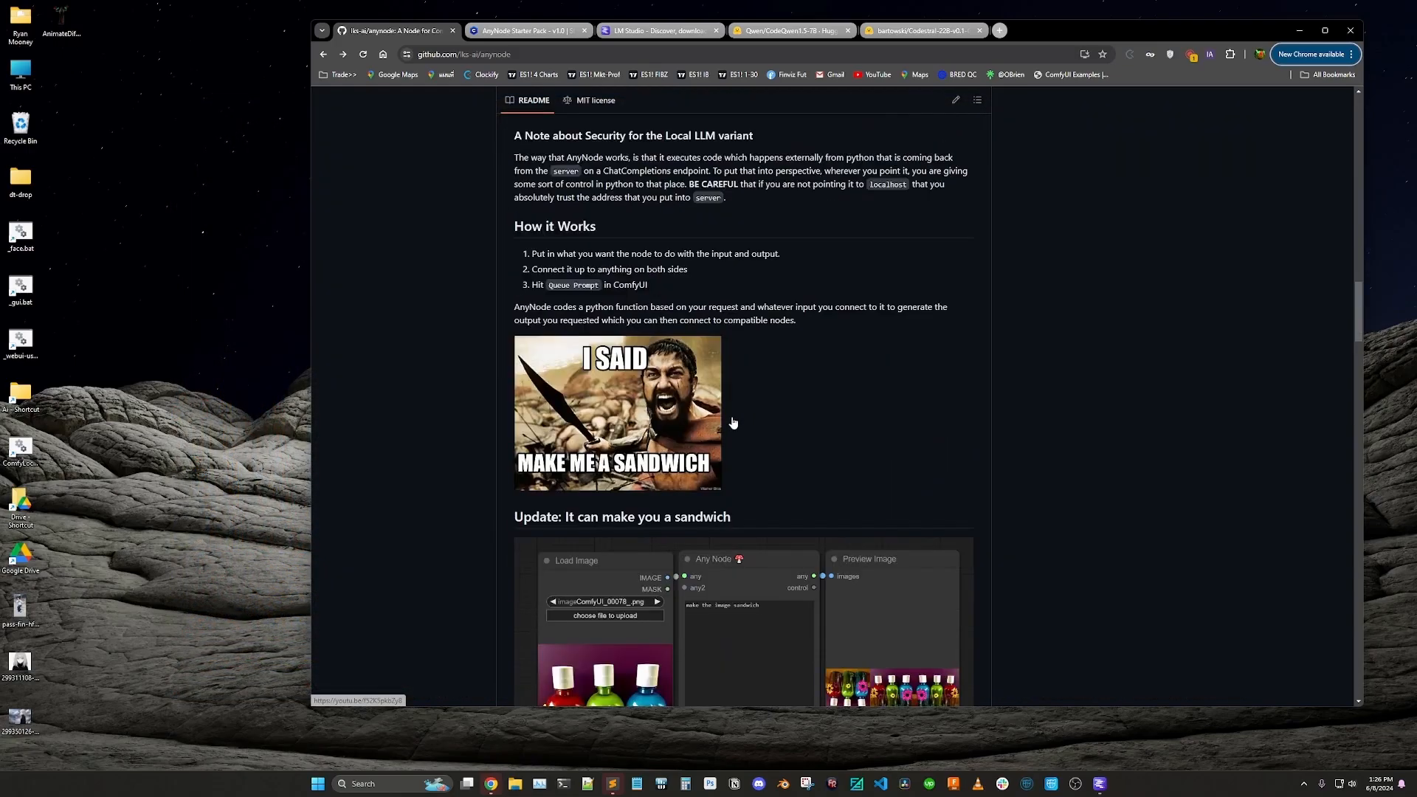
scroll(733, 423, "down", 2)
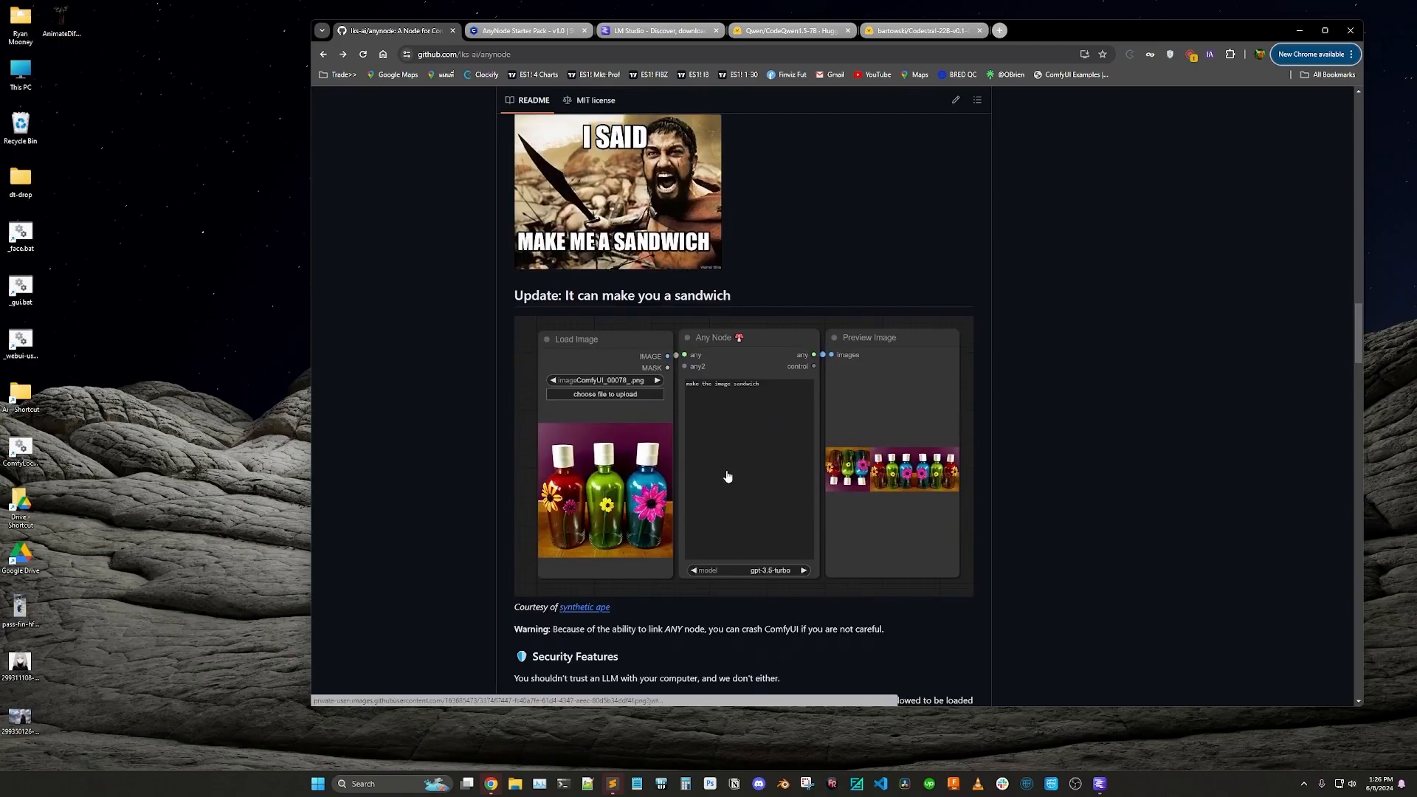
scroll(726, 468, "down", 2)
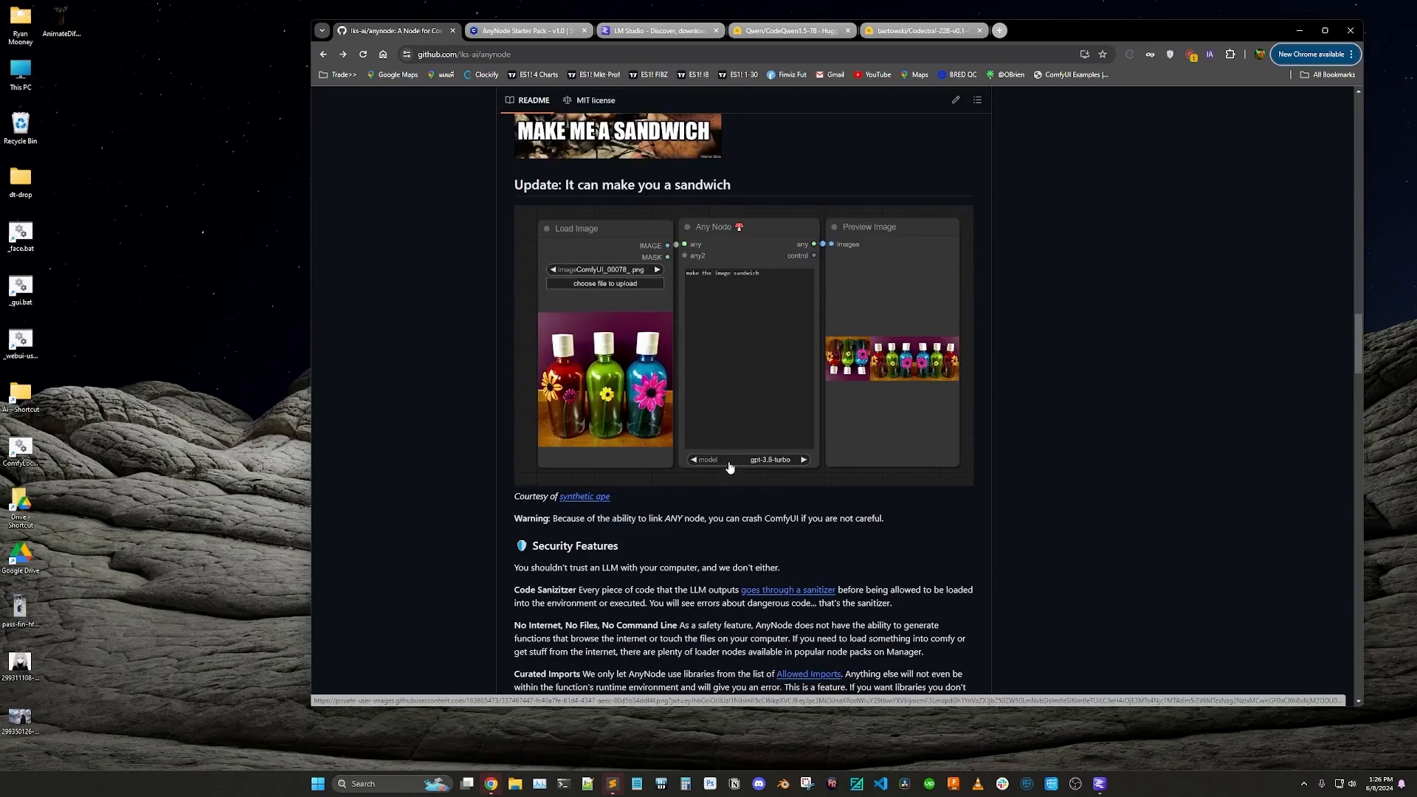
scroll(720, 464, "down", 1)
scroll(720, 463, "down", 5)
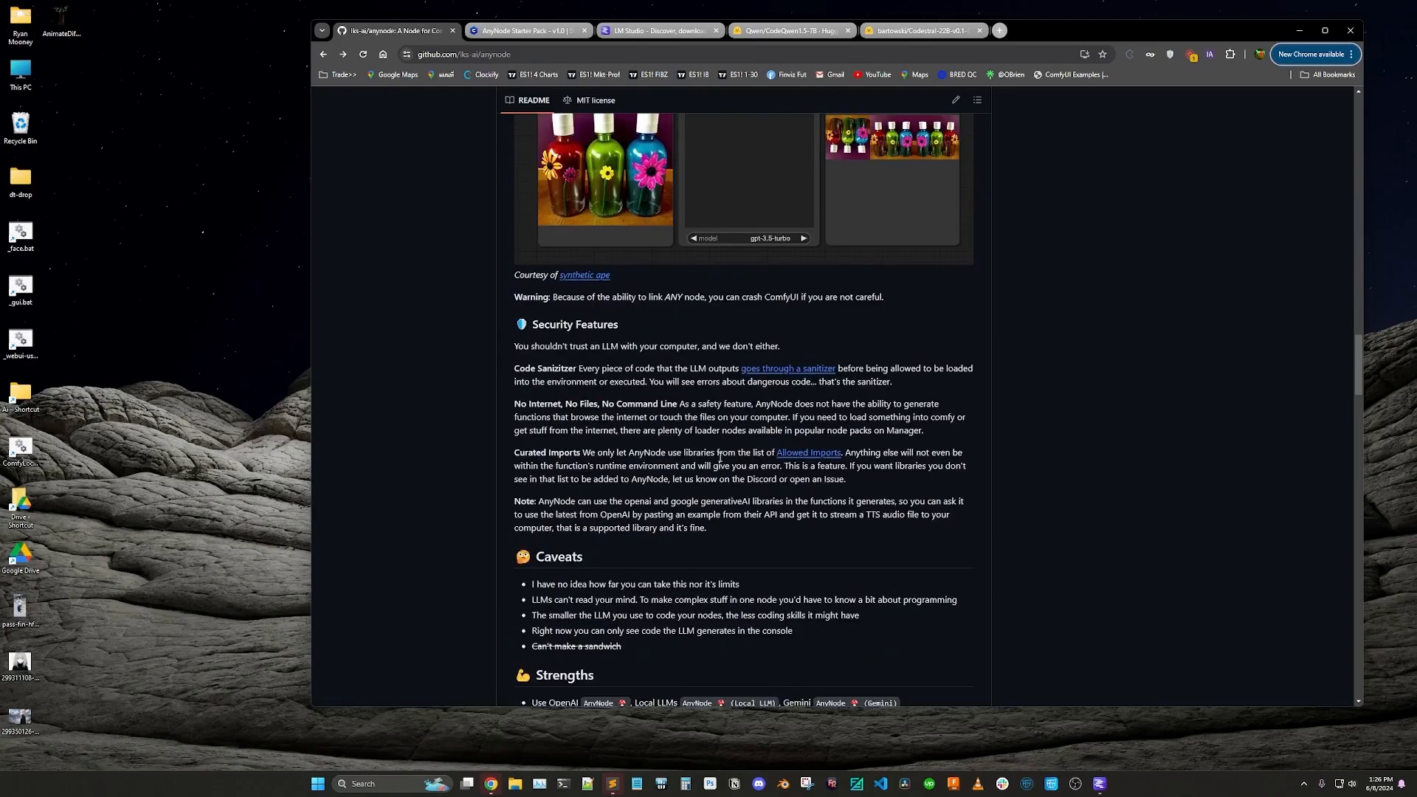
scroll(720, 456, "down", 15)
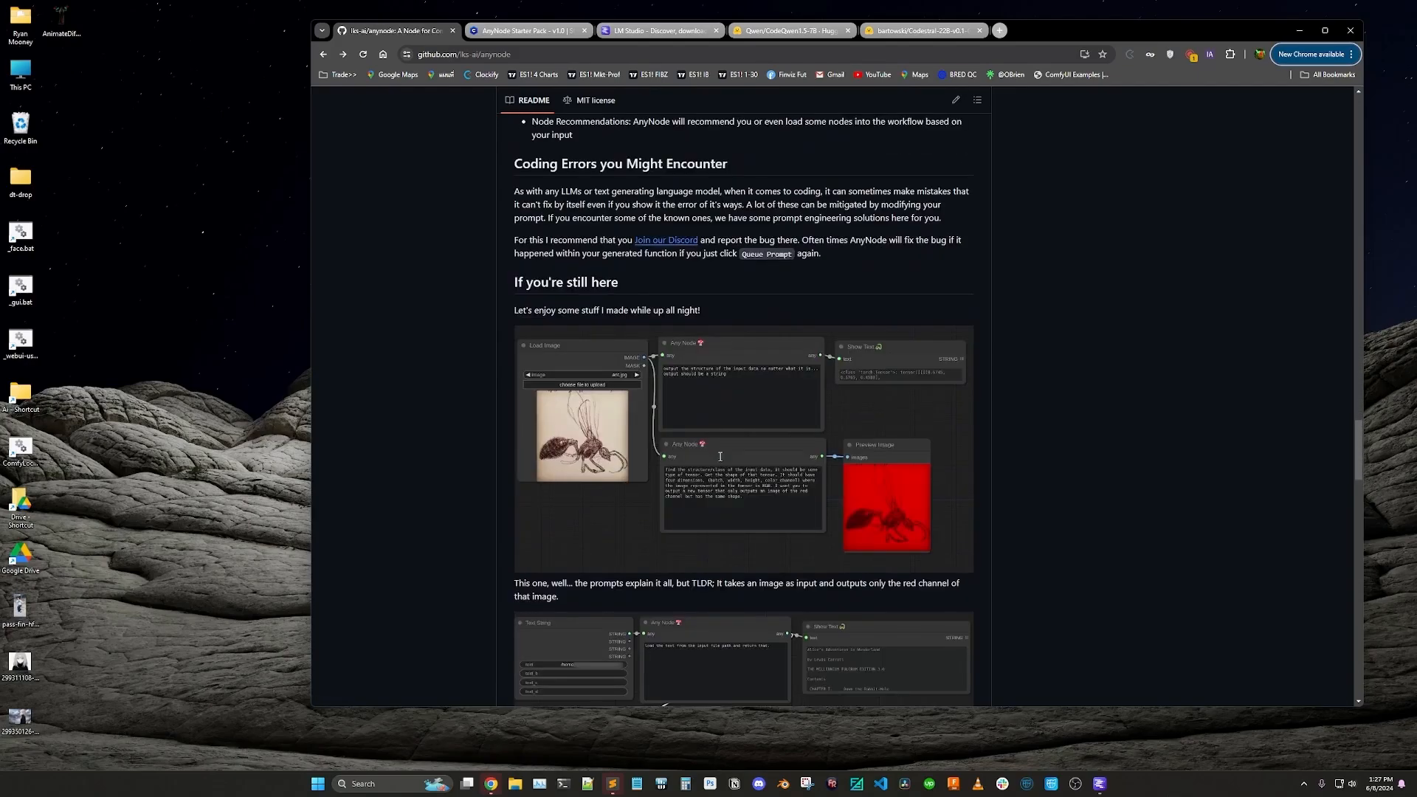
scroll(720, 456, "down", 1)
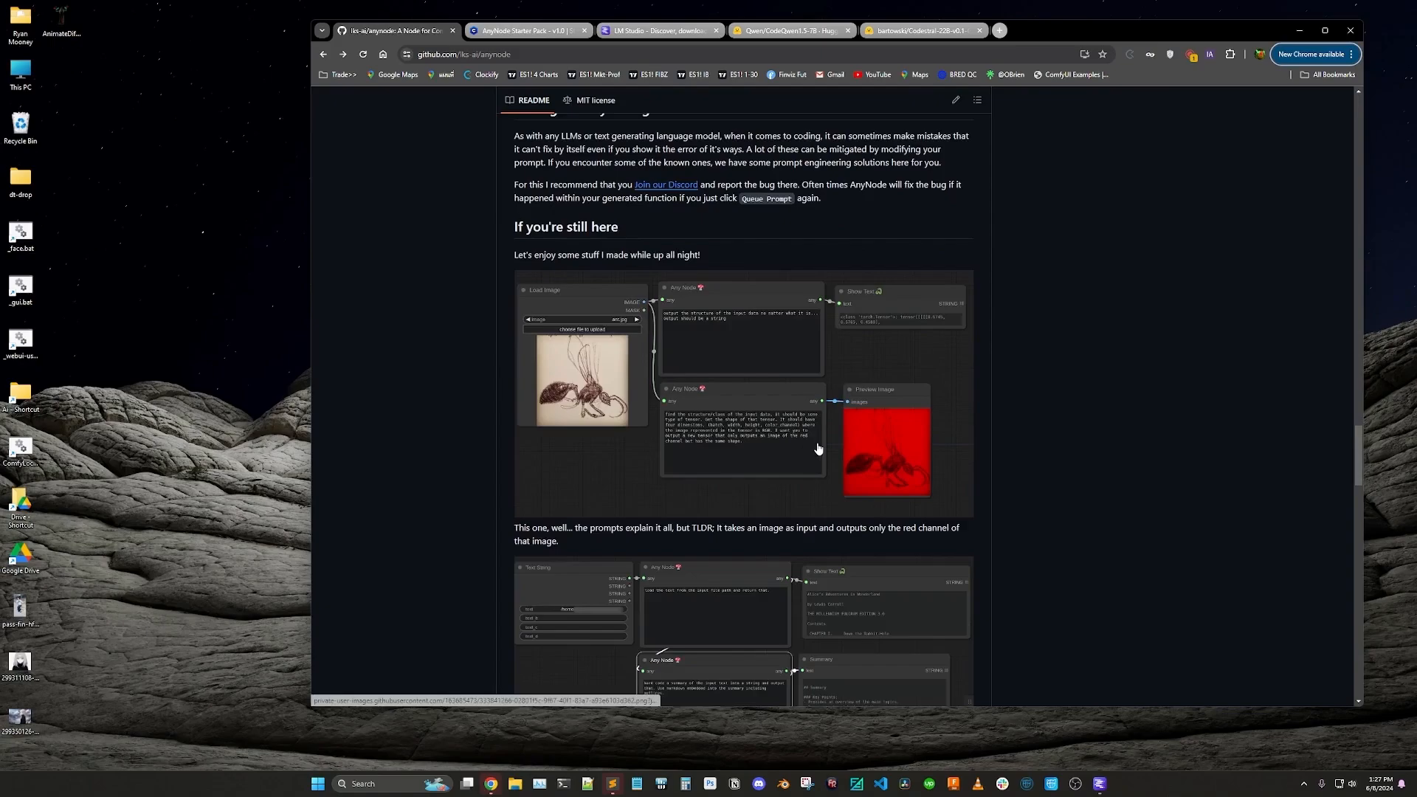
scroll(885, 439, "down", 4)
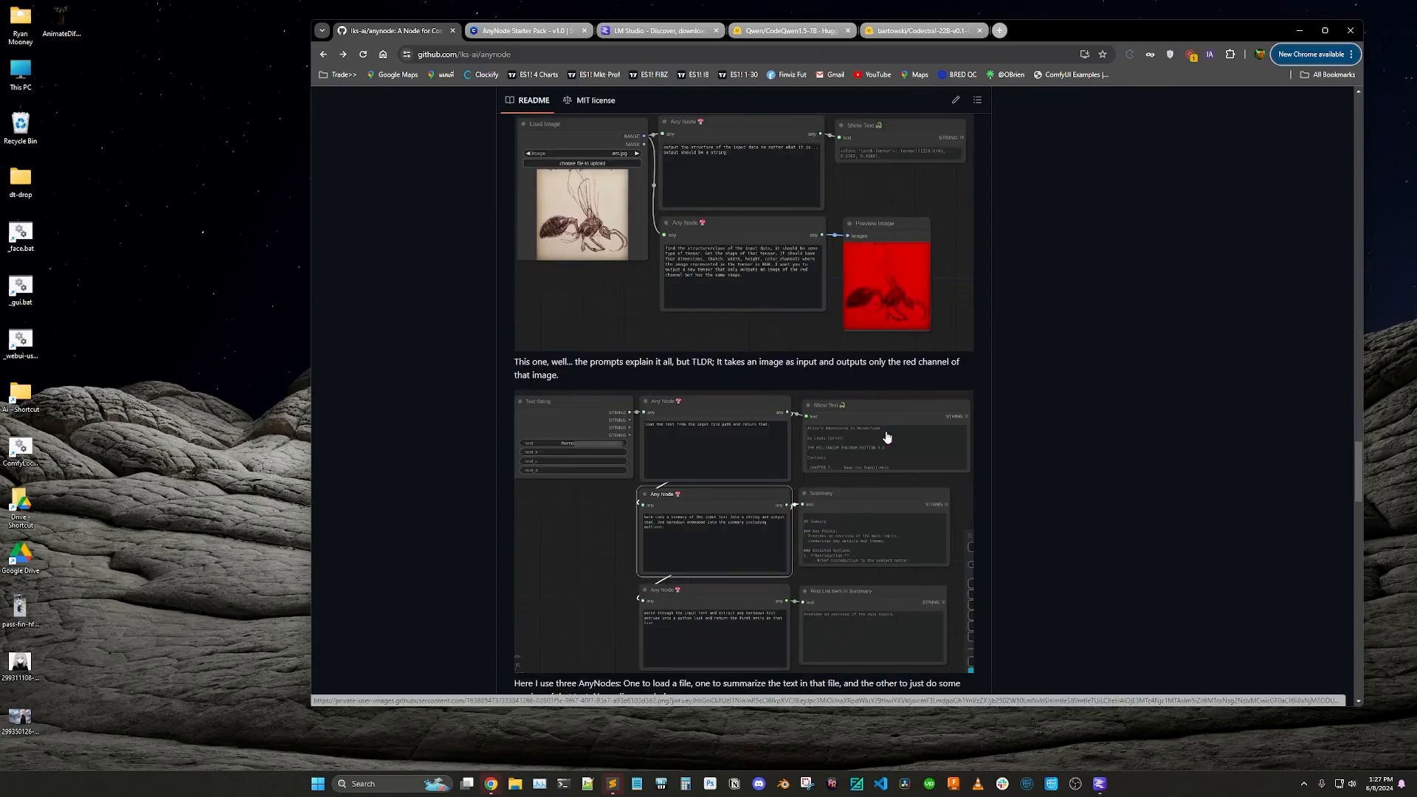
scroll(887, 438, "down", 13)
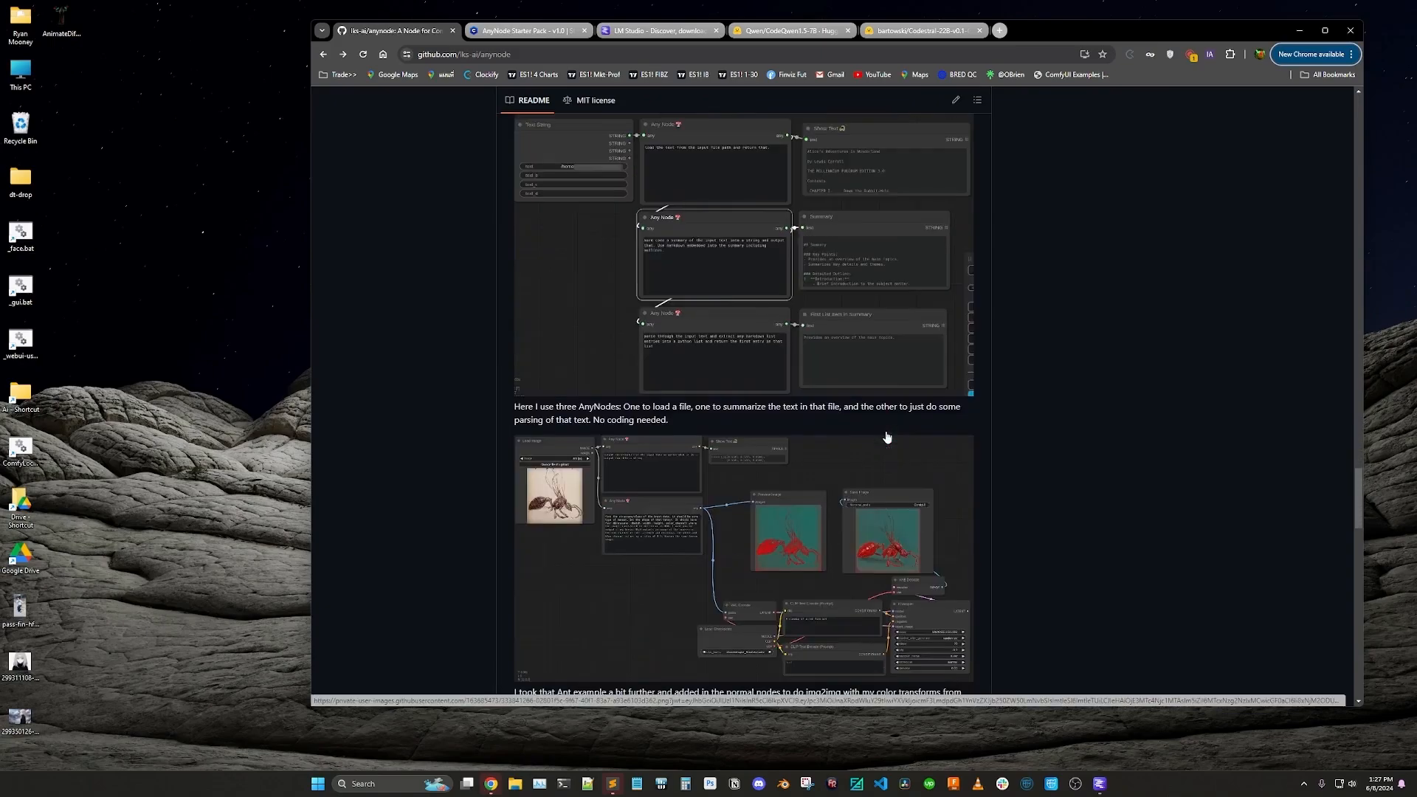
scroll(887, 437, "down", 20)
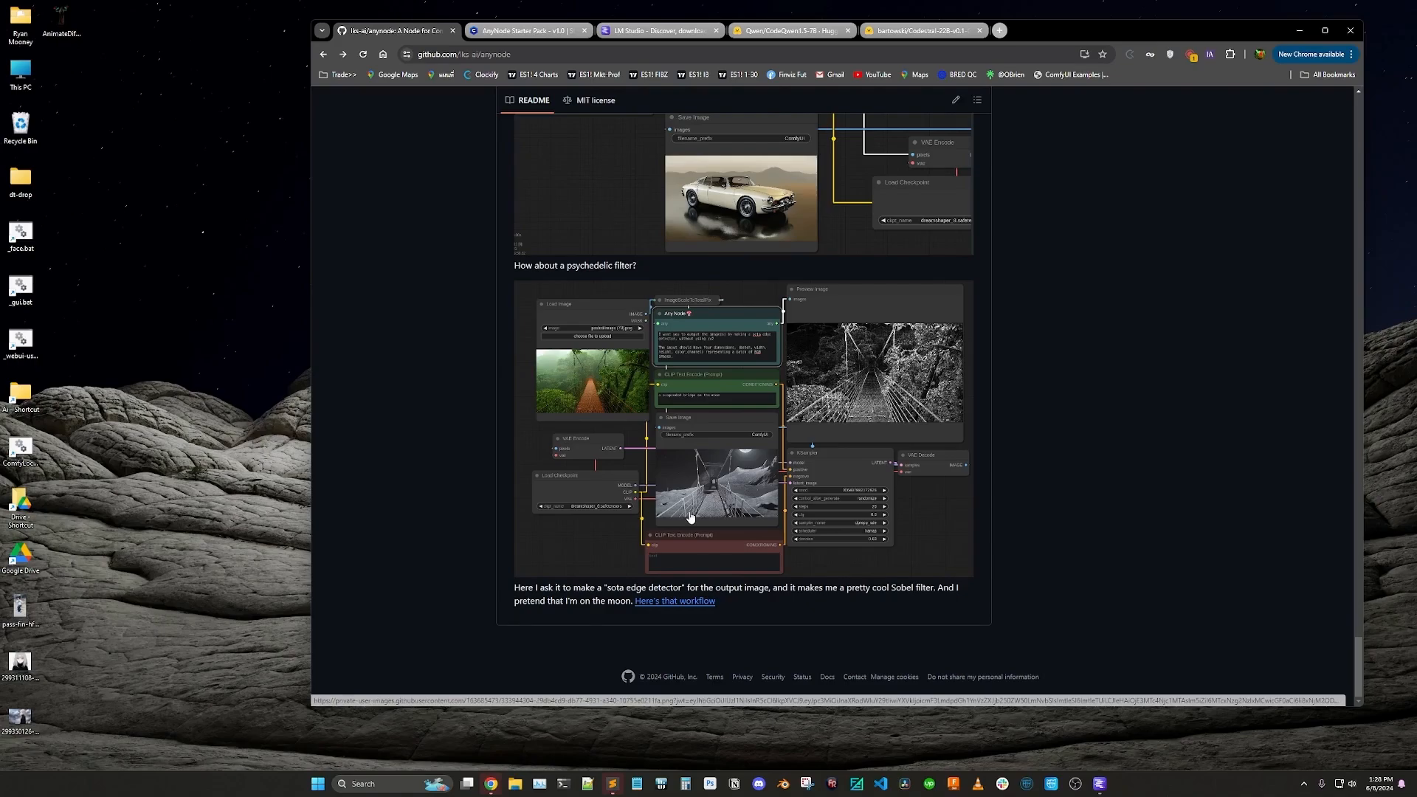
Step: Switch to the ComfyUI workflow and examine its input nodes and the blue-channel prompt of the Any Node in the OpenAI API 1 group
key("ctrl+super+Right")
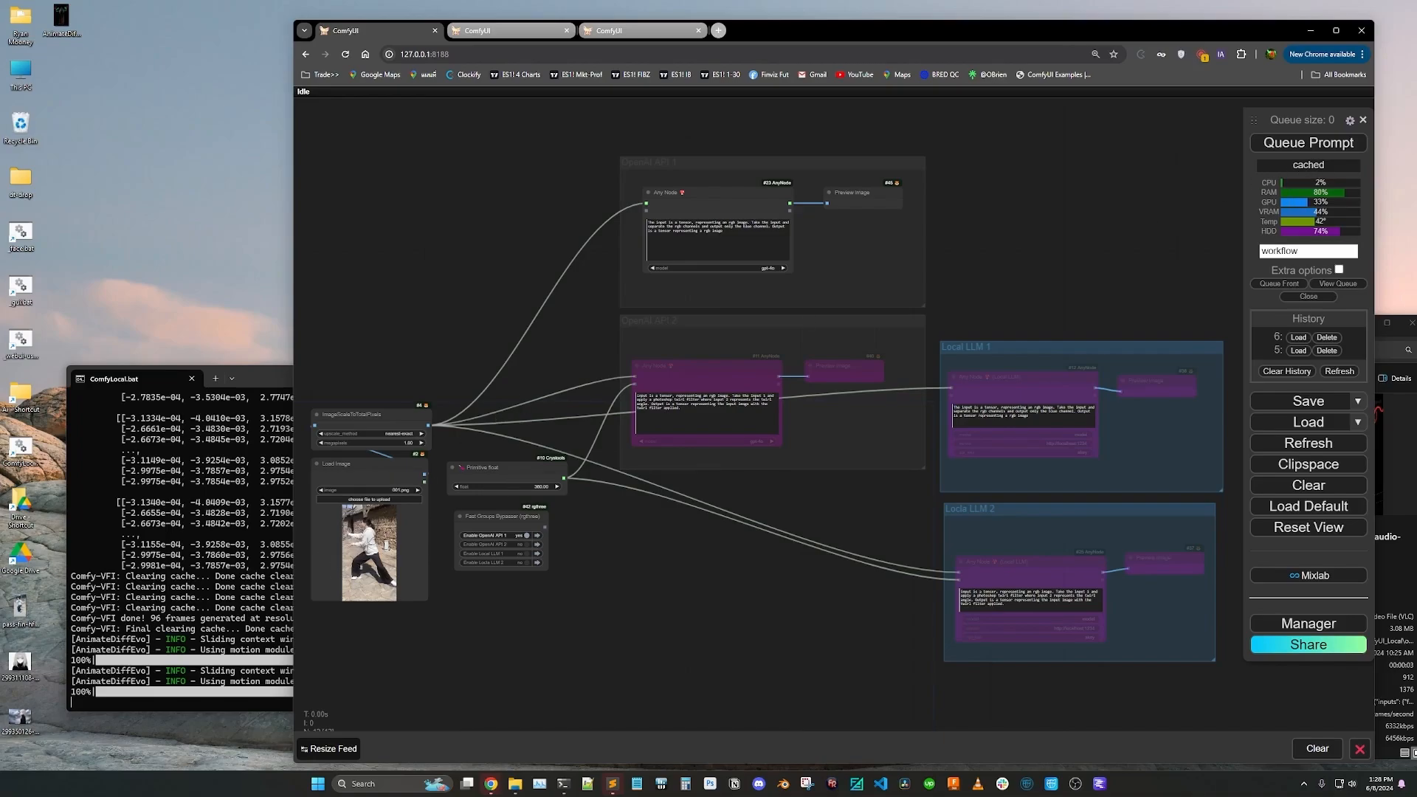
scroll(369, 544, "up", 11)
scroll(563, 497, "down", 5)
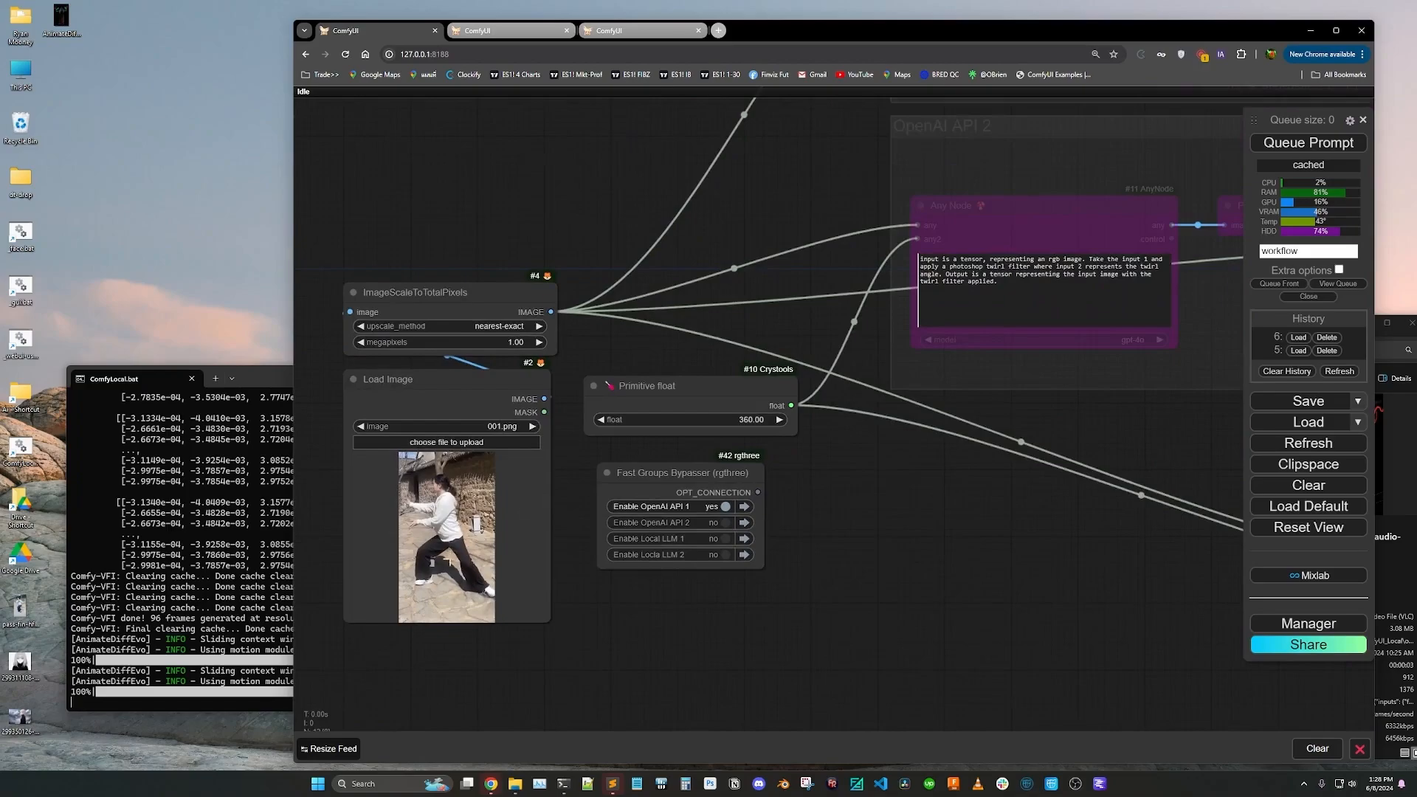
scroll(448, 562, "down", 8)
scroll(815, 247, "up", 11)
scroll(371, 363, "up", 3)
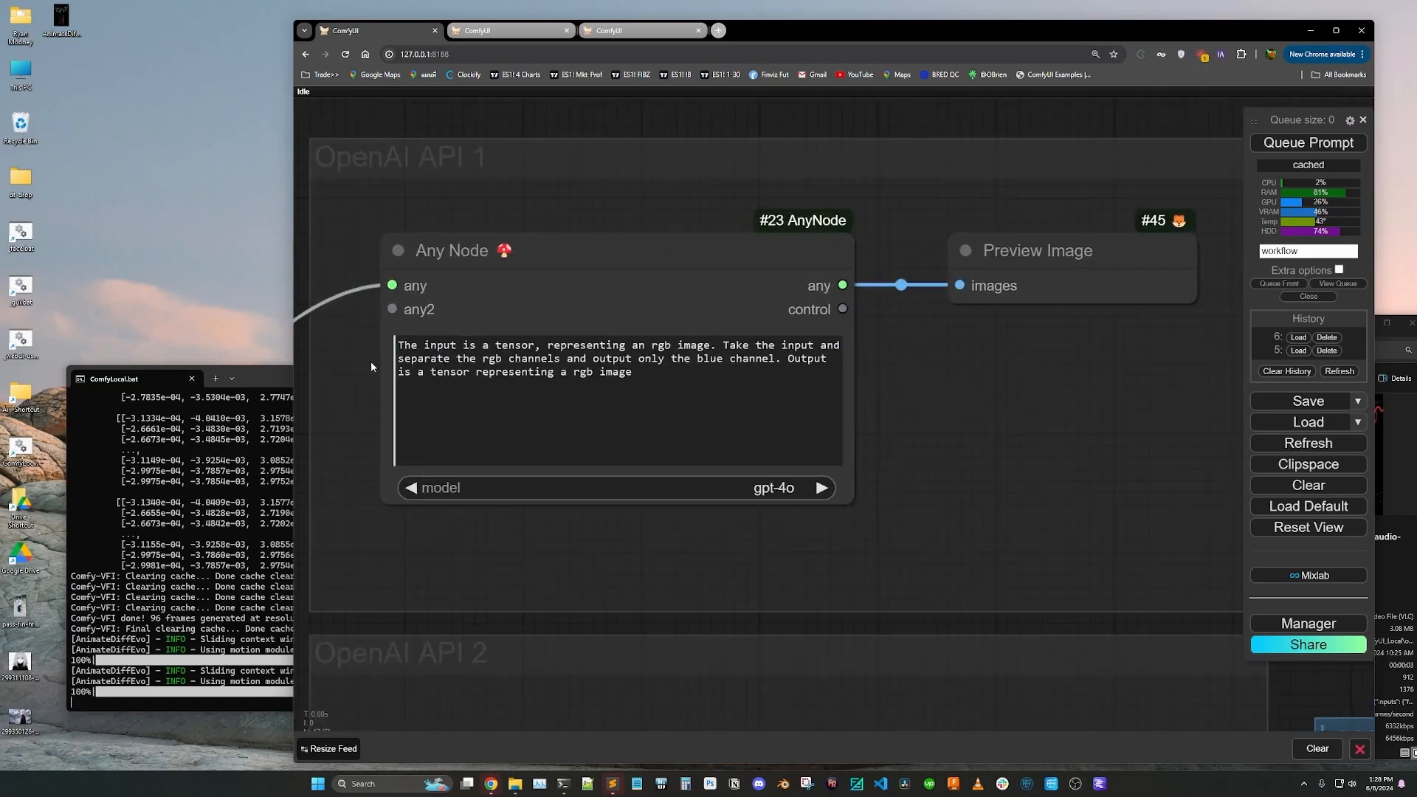
scroll(371, 360, "up", 1)
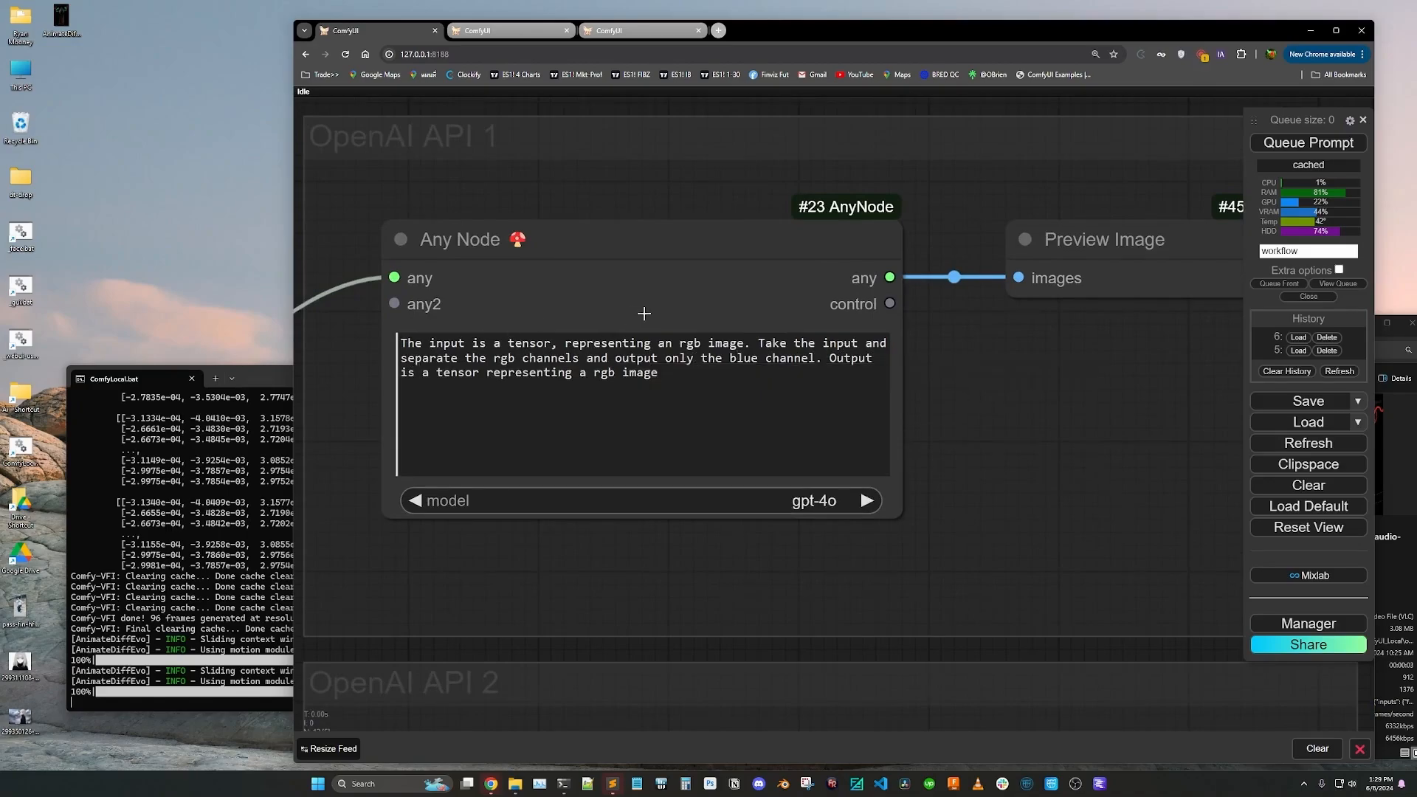
scroll(667, 304, "down", 16)
scroll(650, 244, "up", 10)
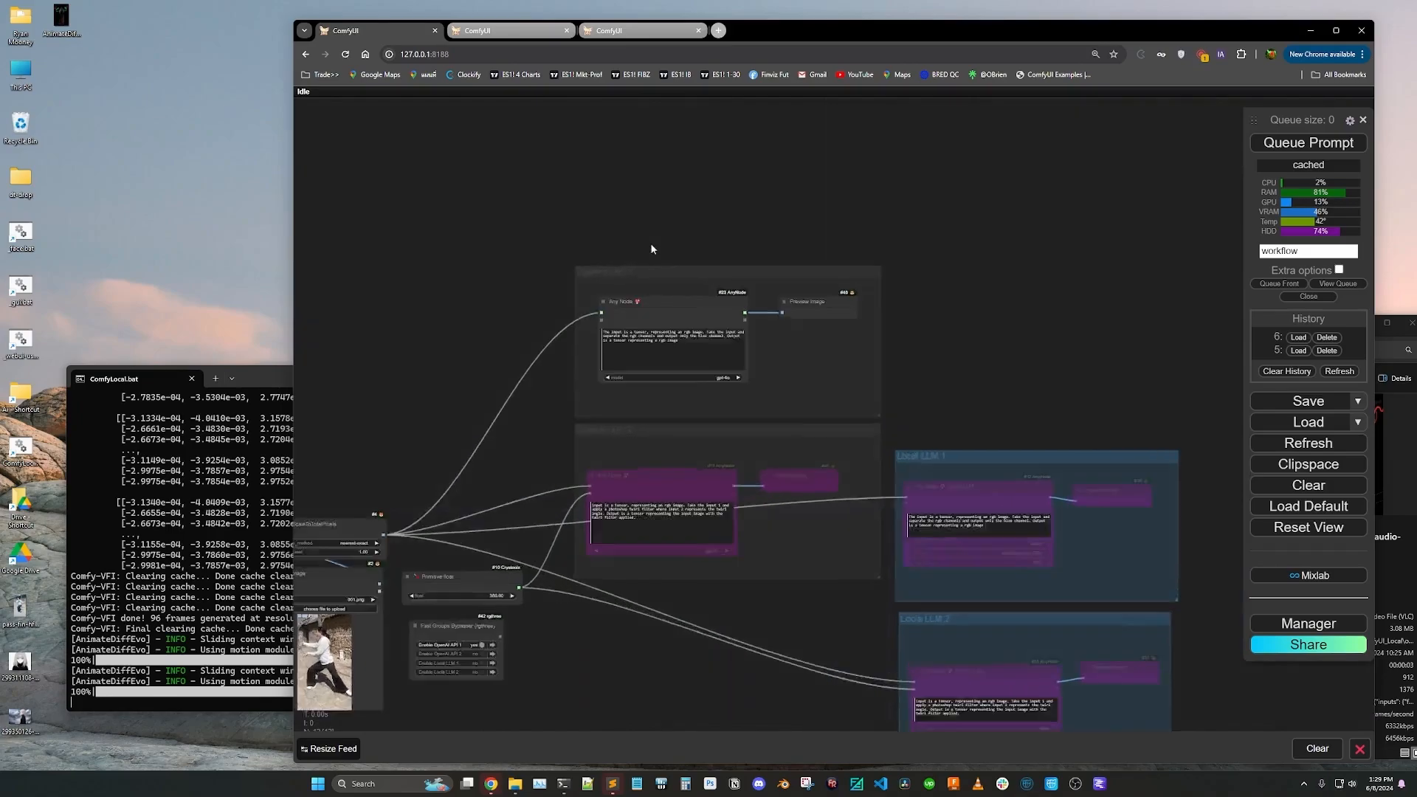
scroll(707, 355, "up", 3)
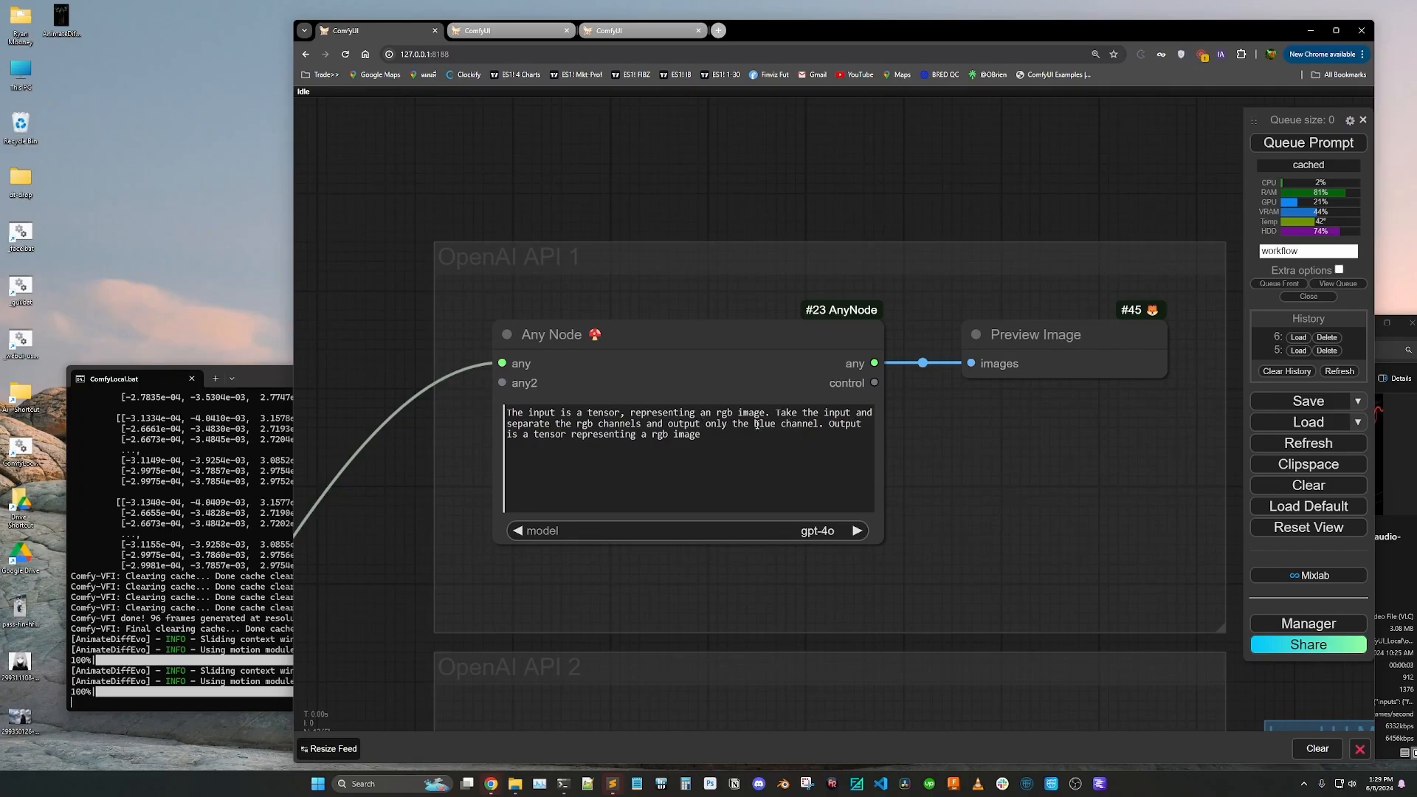
left_click_drag(754, 424, 549, 435)
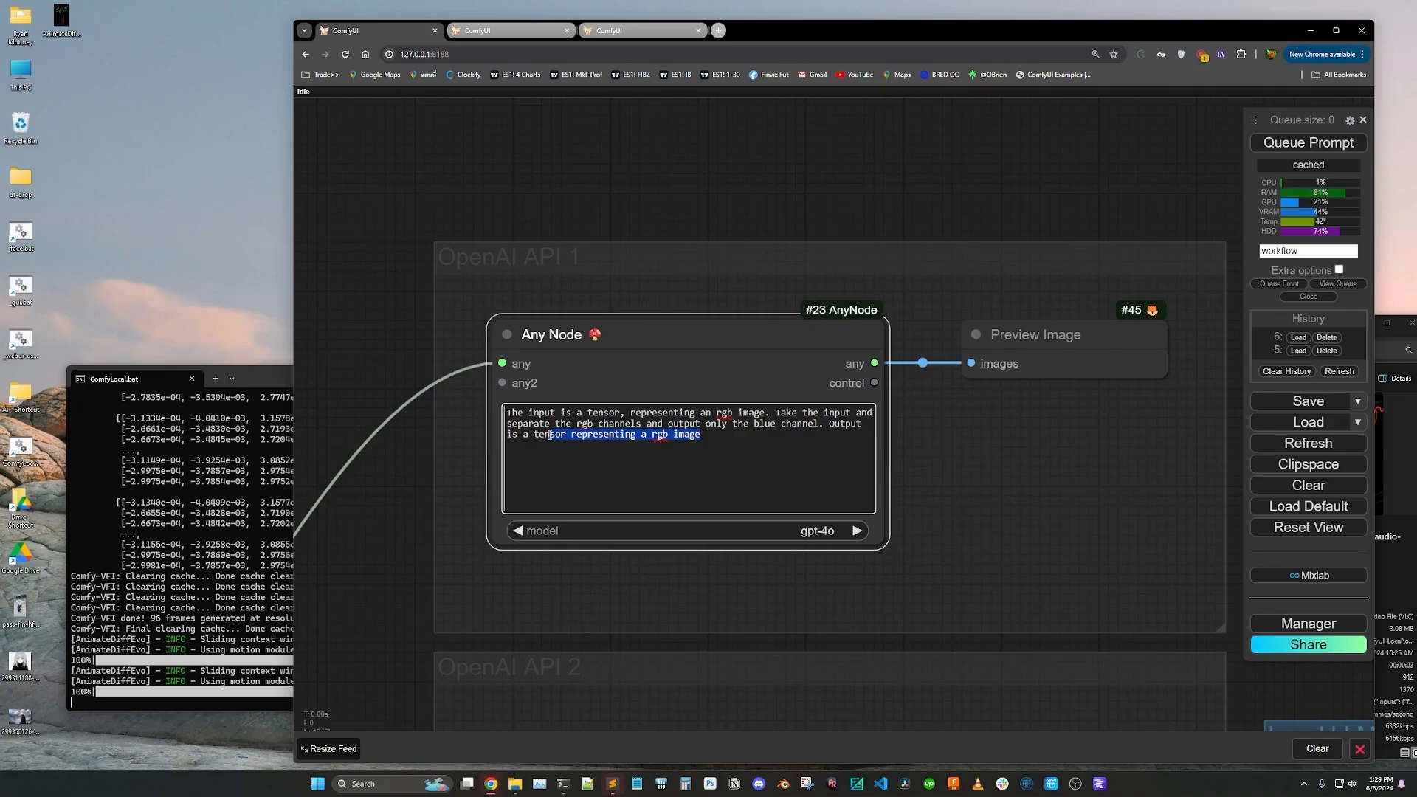
left_click(622, 454)
Step: Run the workflow with only the OpenAI API 1 group enabled
scroll(483, 294, "down", 13)
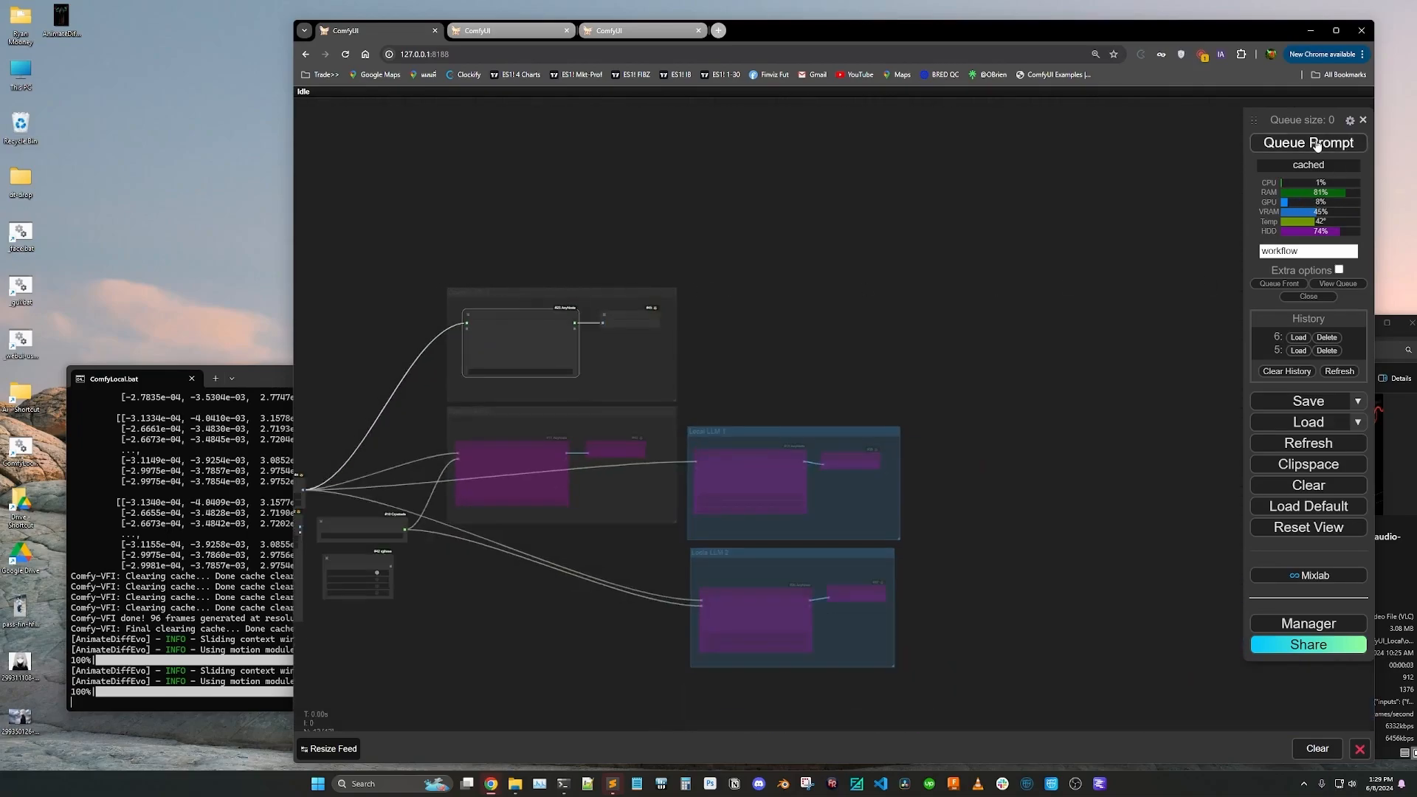
left_click(1316, 144)
scroll(950, 255, "down", 3)
scroll(636, 245, "up", 6)
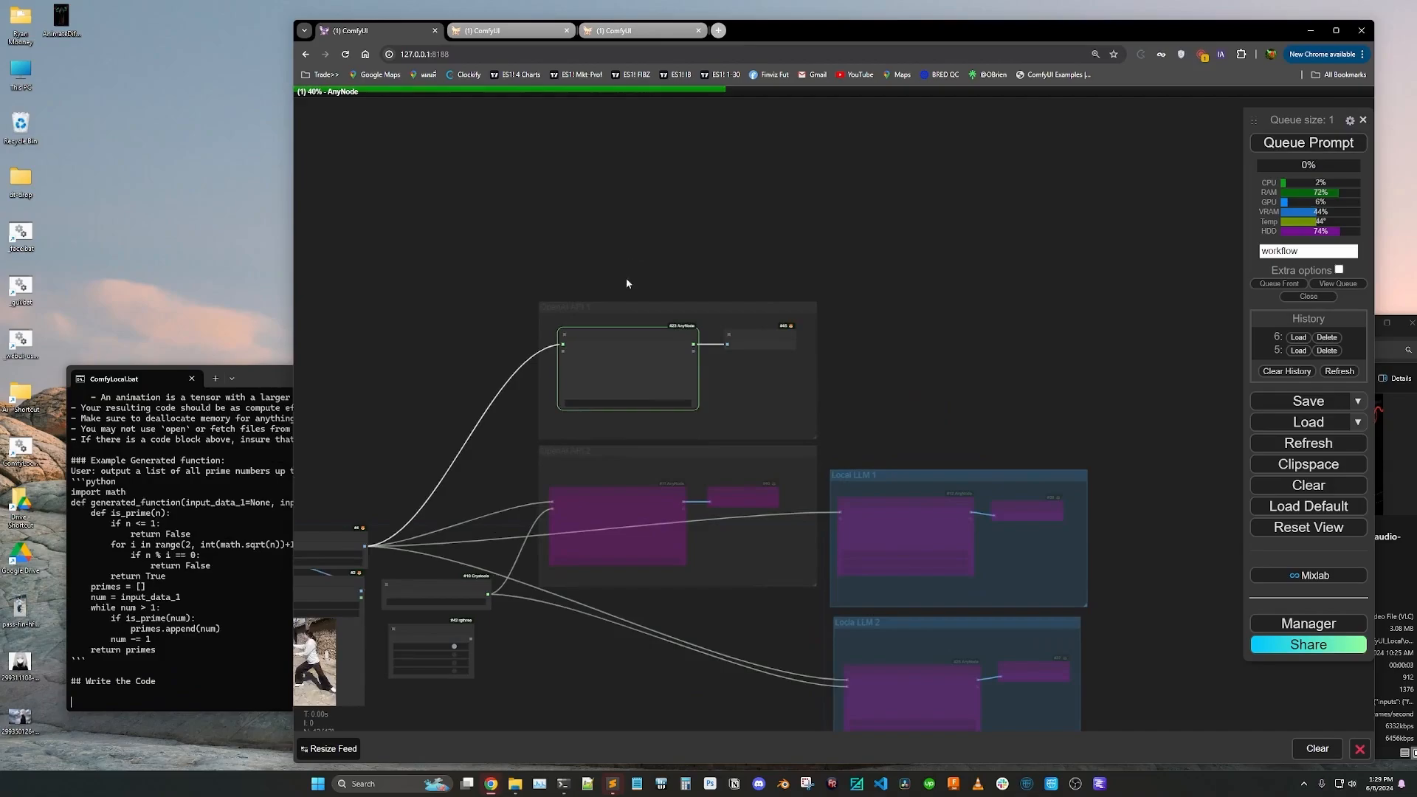
scroll(612, 372, "up", 1)
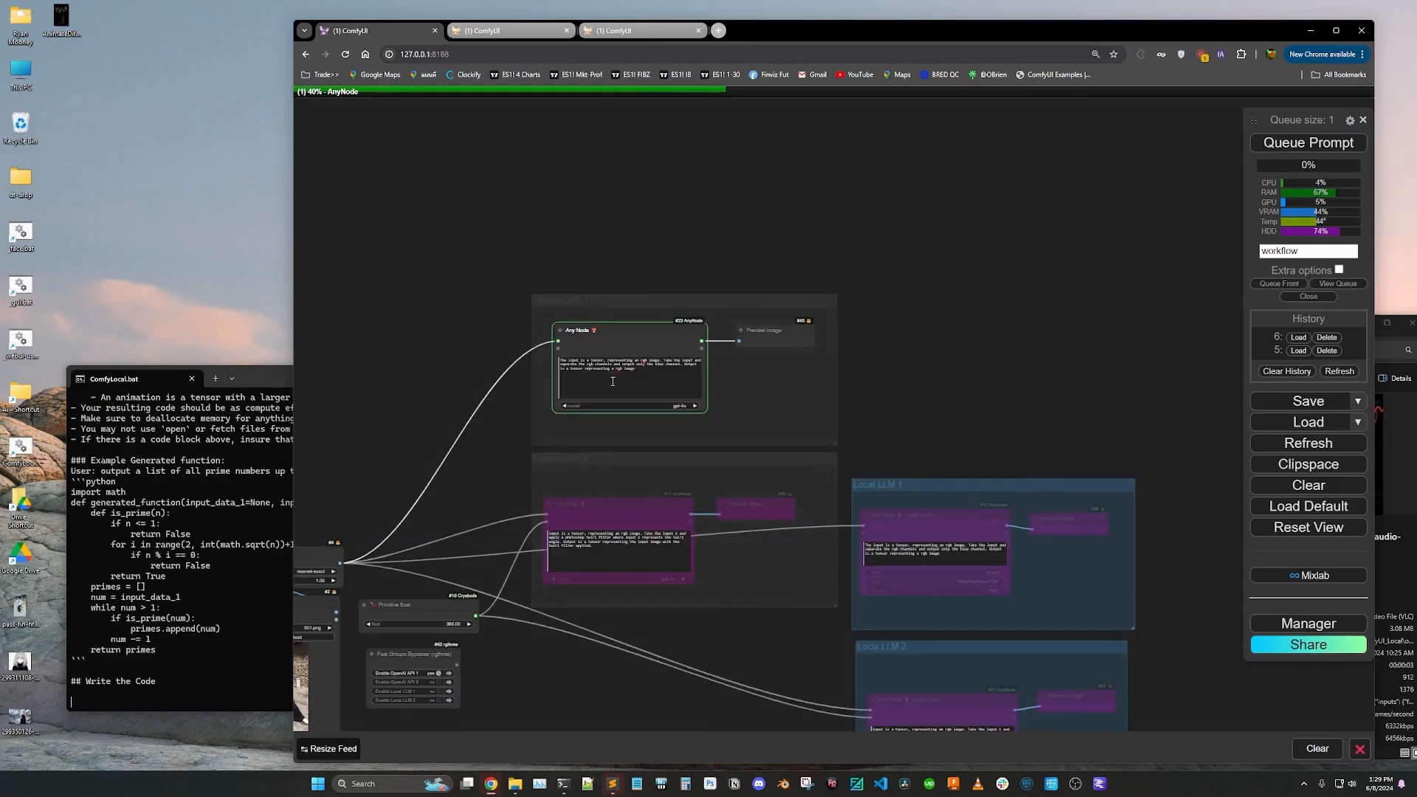
Step: Compare the generated image in the OpenAI API 1 group's Preview Image node with the source picture in the Load Image node
scroll(608, 347, "up", 3)
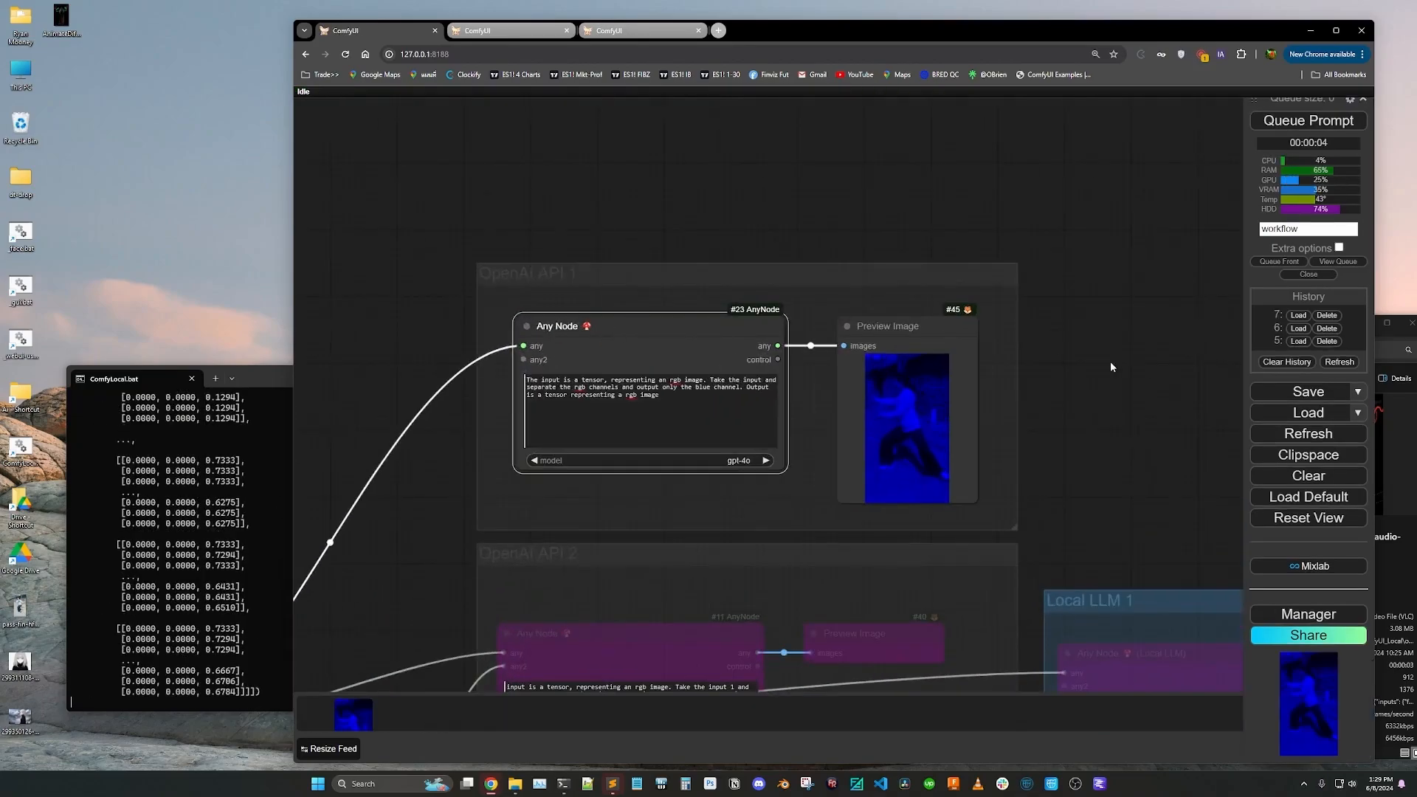
scroll(1073, 400, "up", 3)
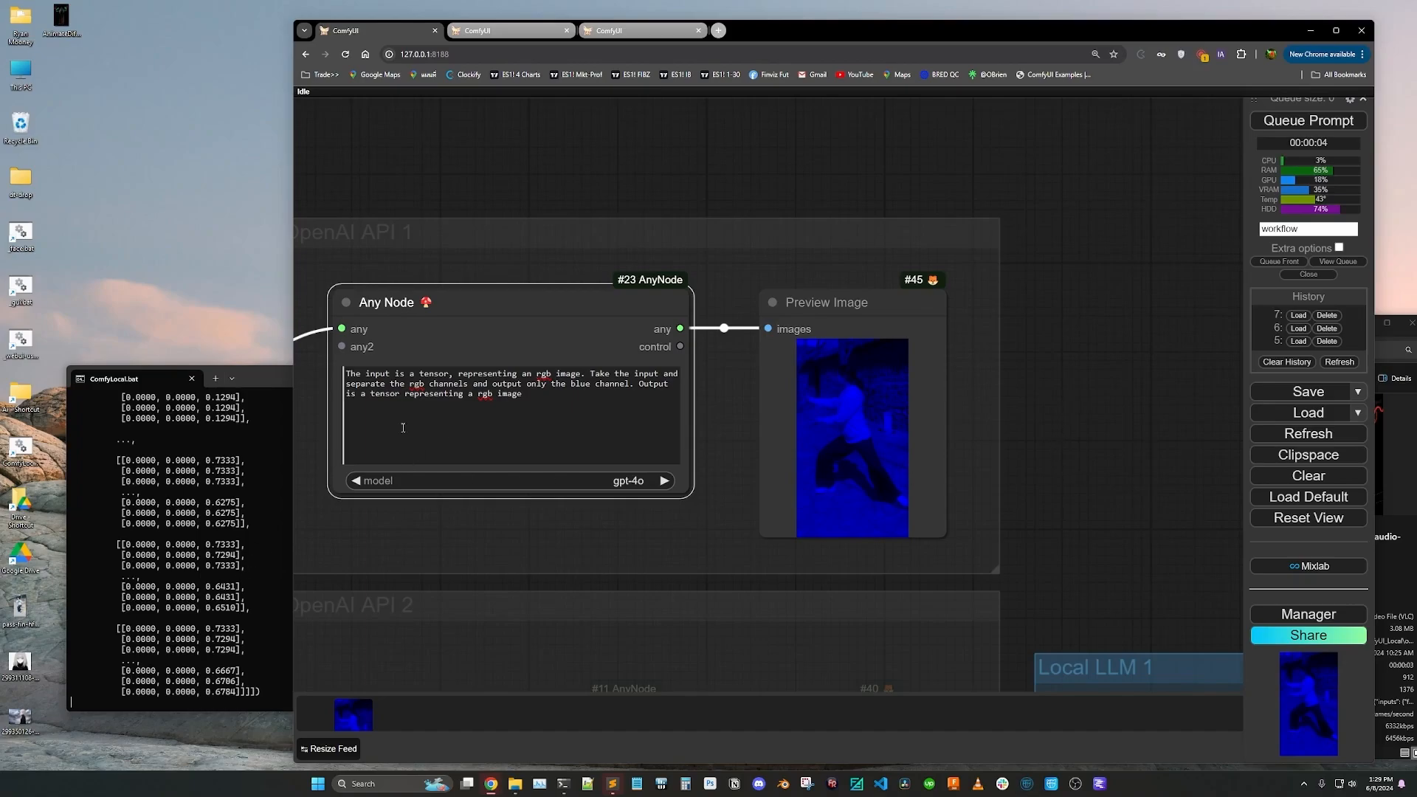
scroll(856, 450, "up", 10)
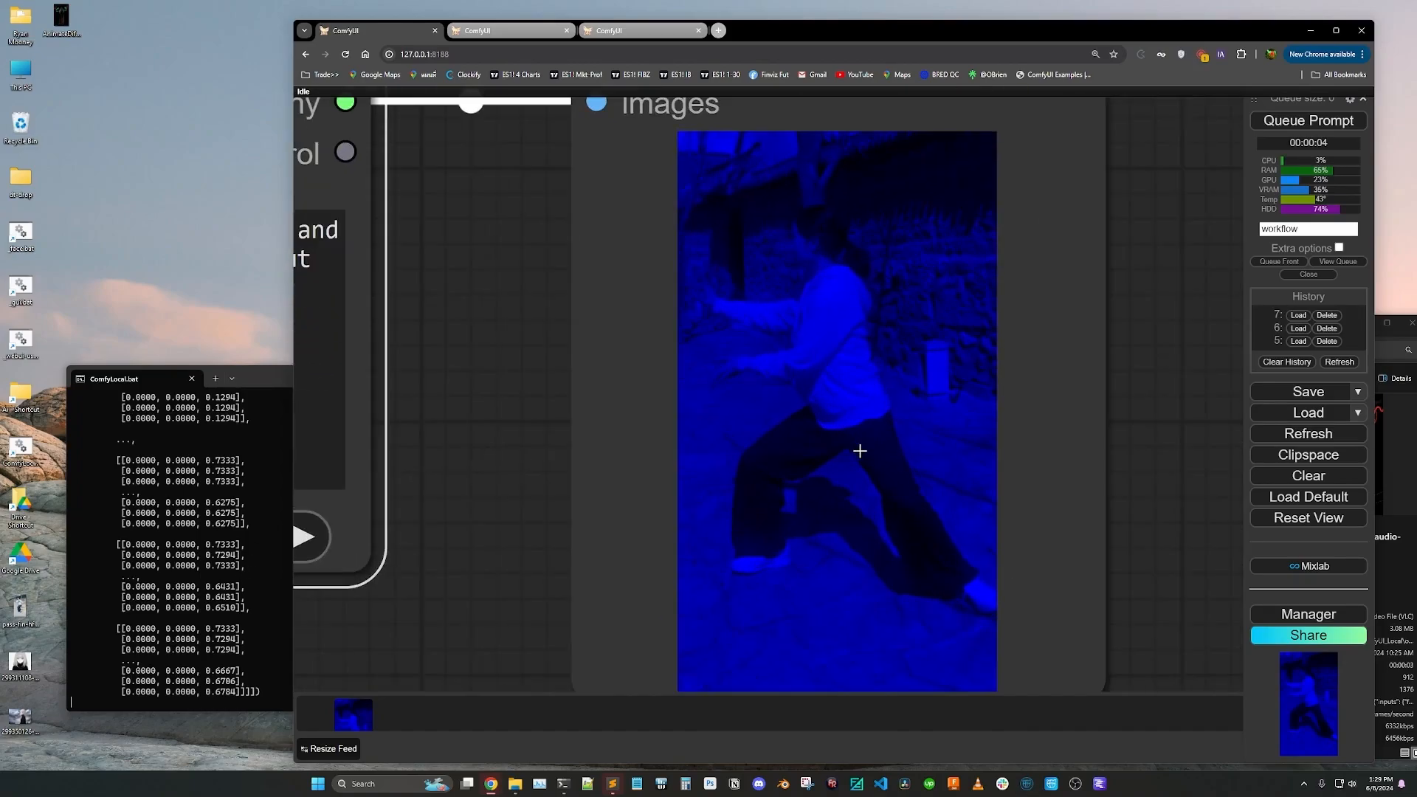
scroll(863, 403, "down", 10)
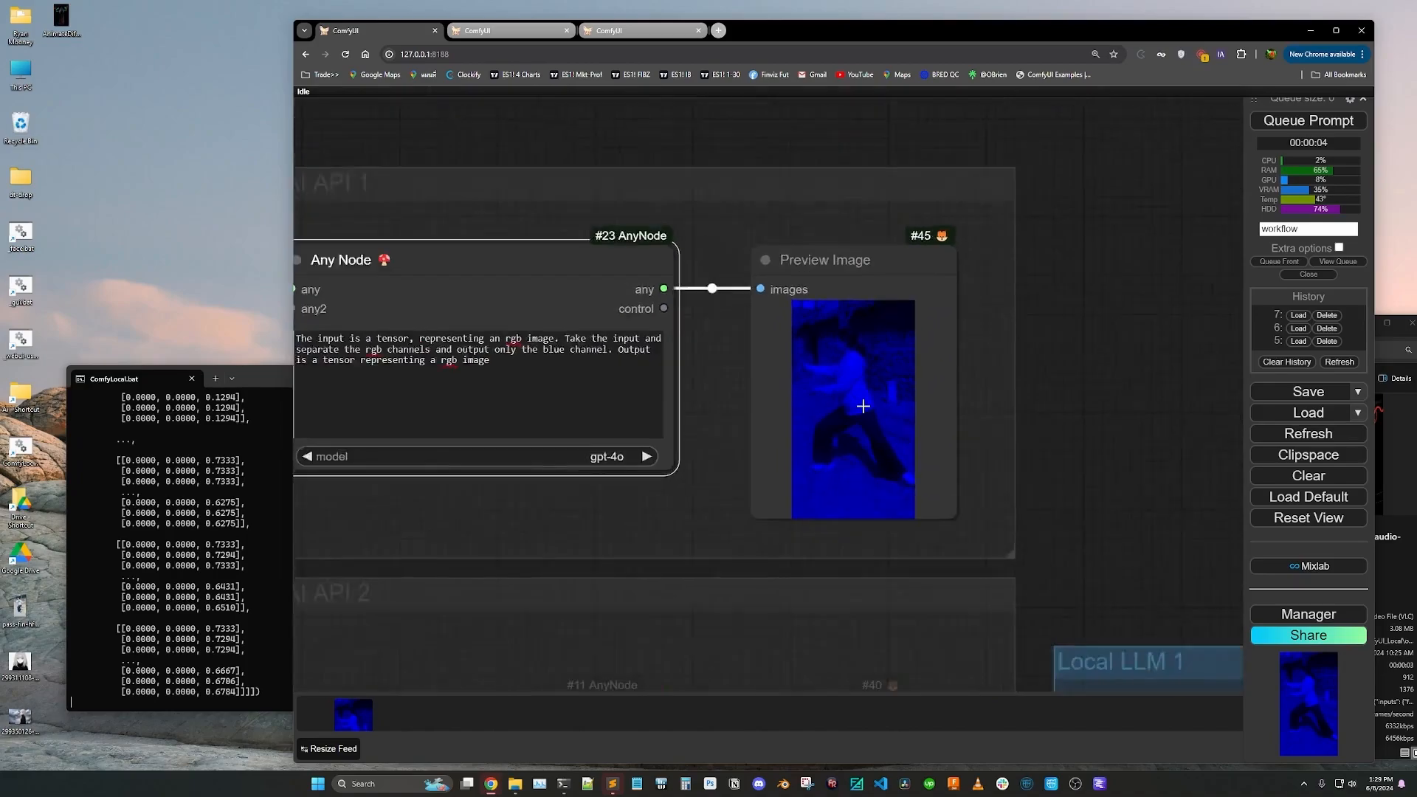
scroll(510, 612, "up", 5)
scroll(509, 612, "up", 4)
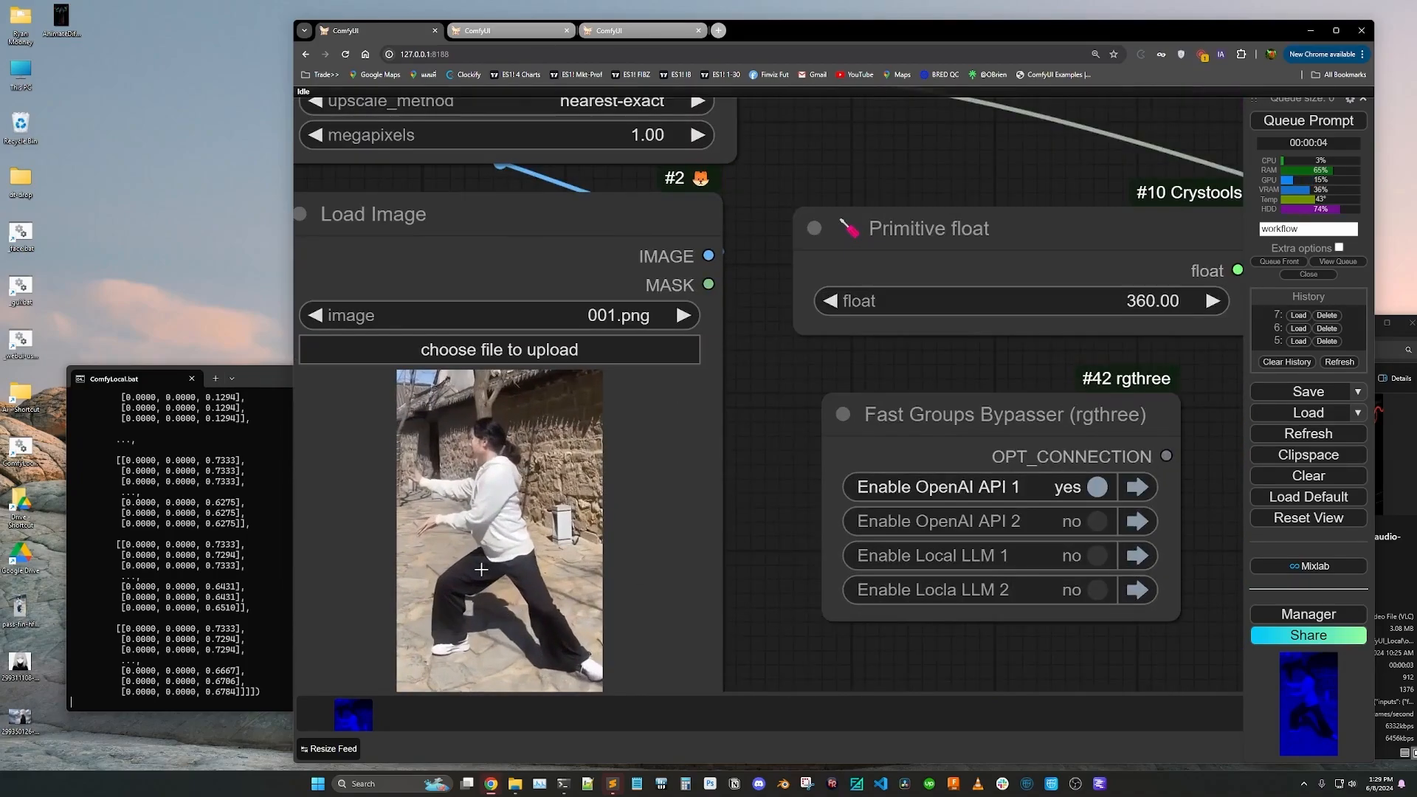
scroll(478, 573, "down", 15)
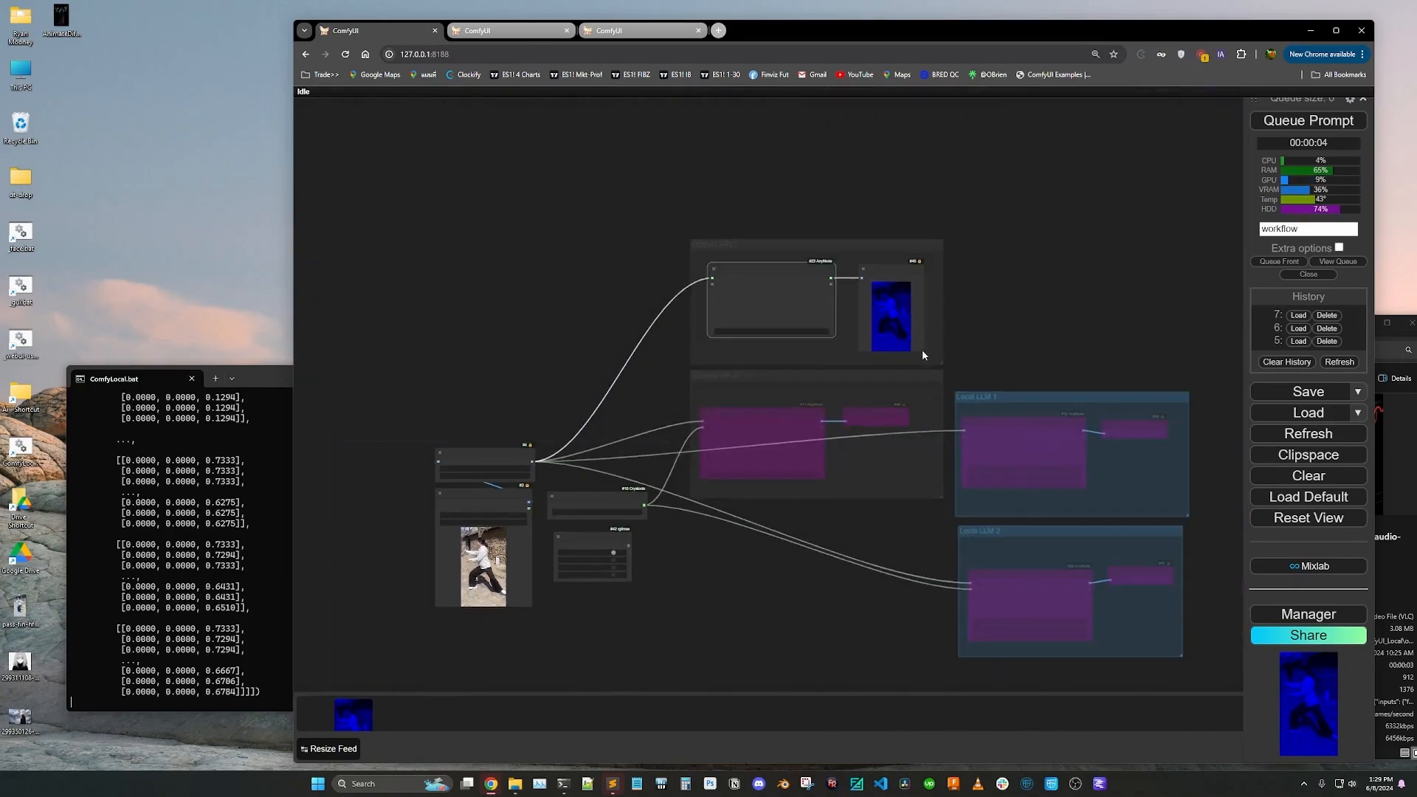
Step: Disable the OpenAI API 1 group and enable the OpenAI API 2 group in the Fast Groups Bypasser node
scroll(923, 348, "up", 4)
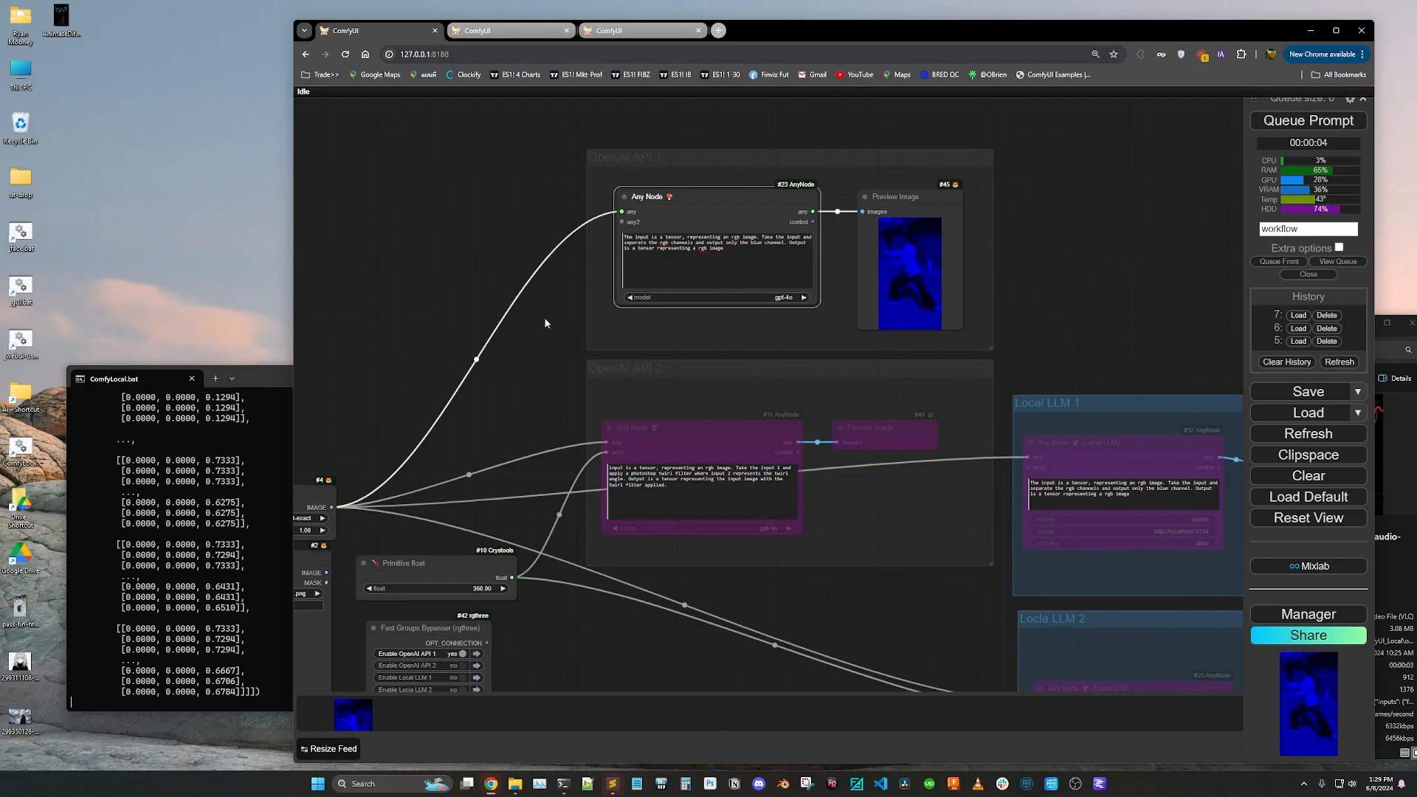
left_click(413, 654)
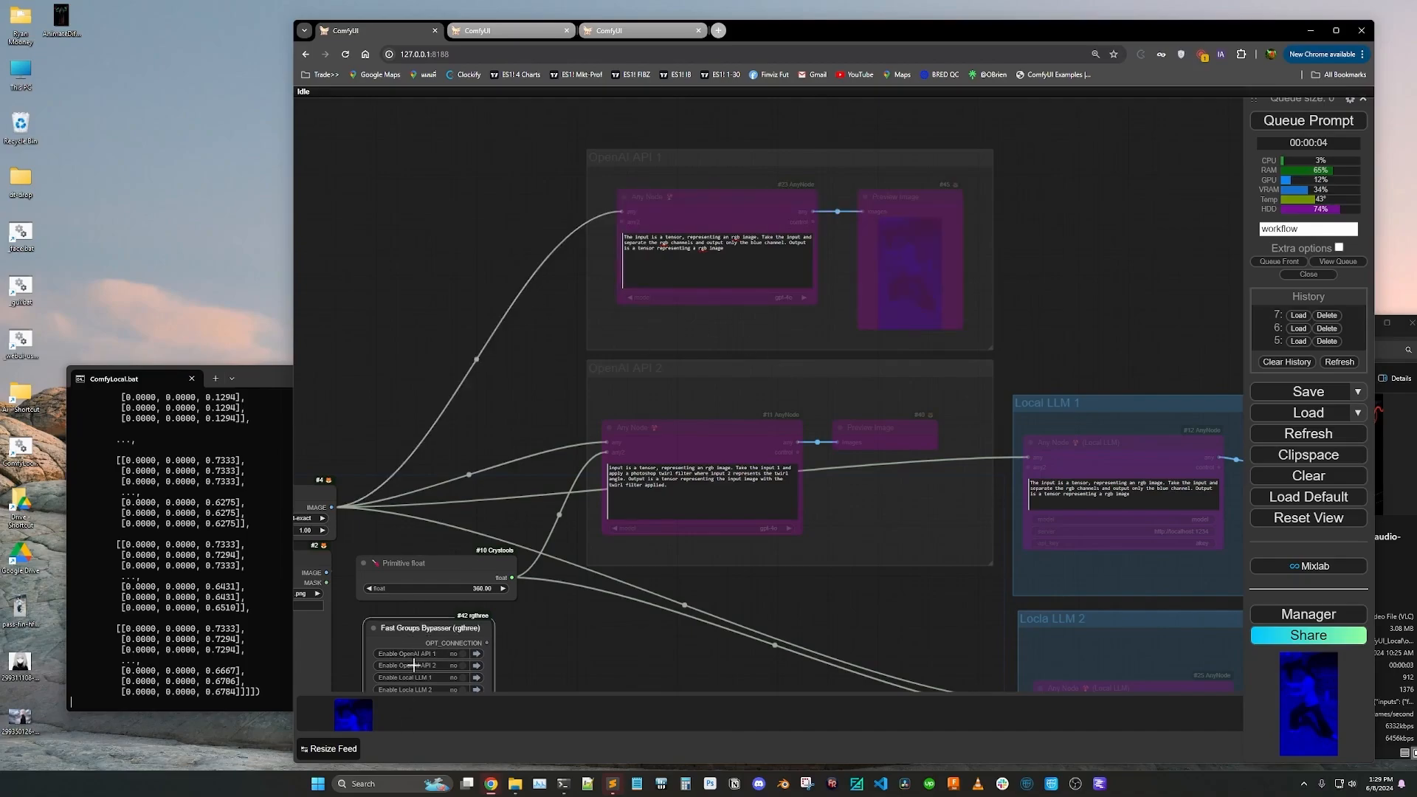
left_click(413, 664)
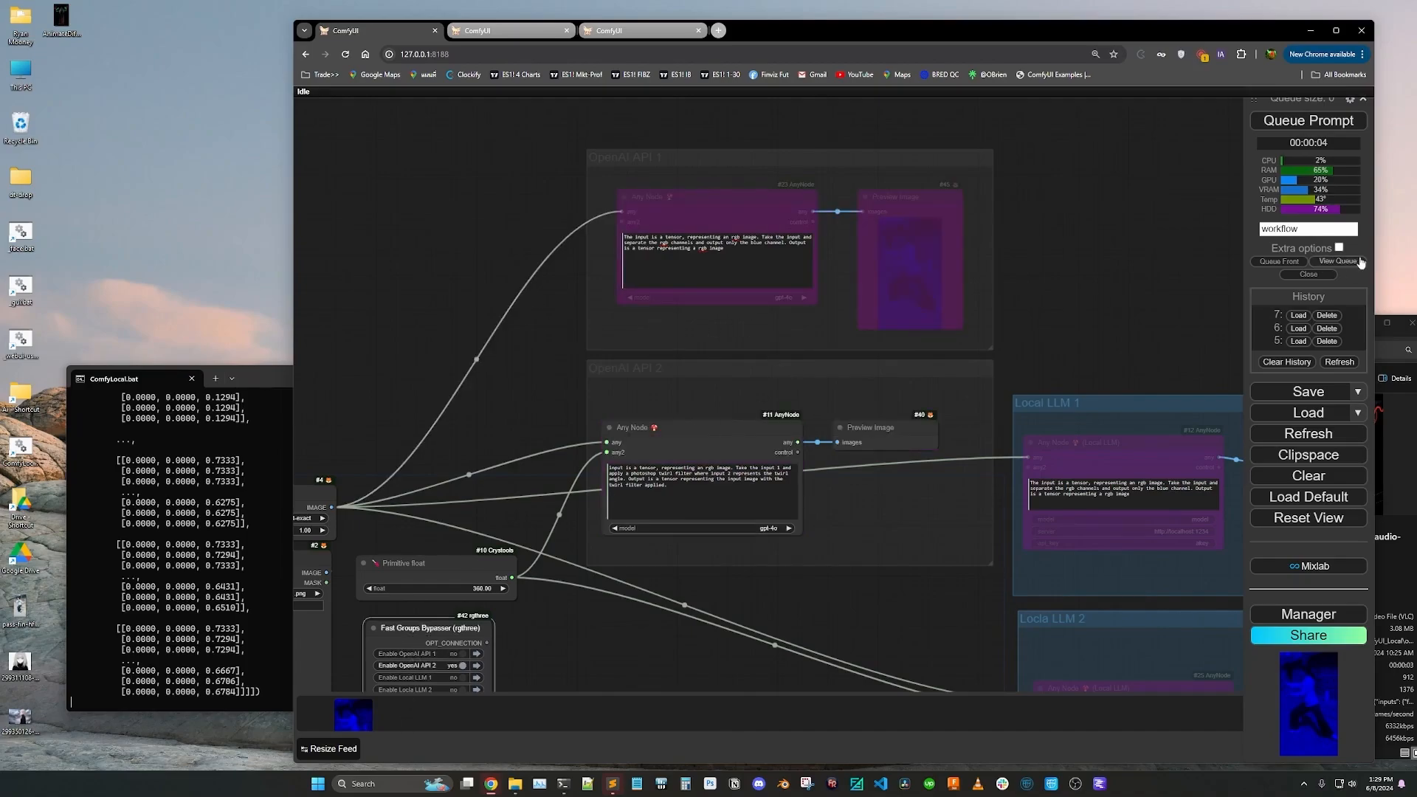
Step: Delete all the entries from the run history one by one
left_click(1329, 315)
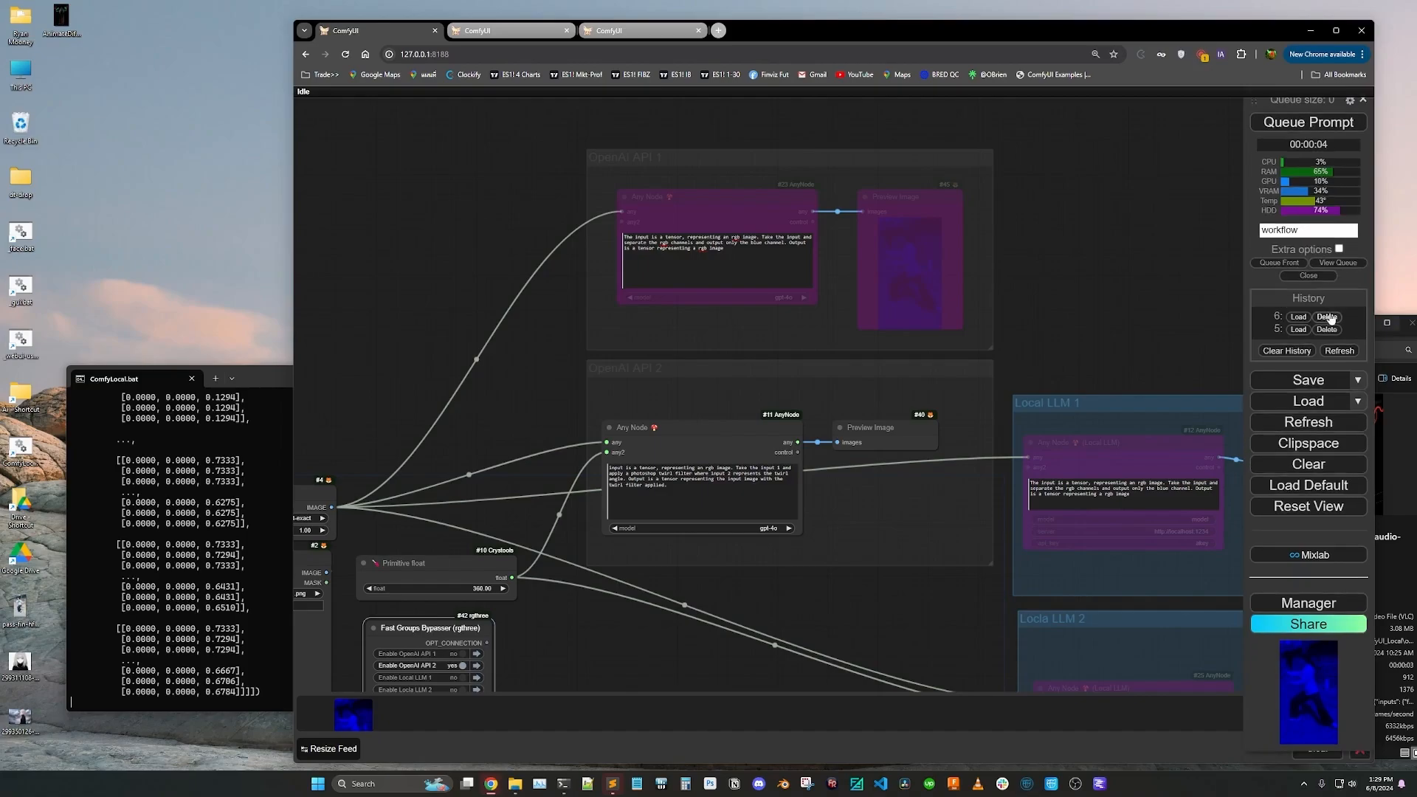
left_click(1329, 316)
left_click(1330, 317)
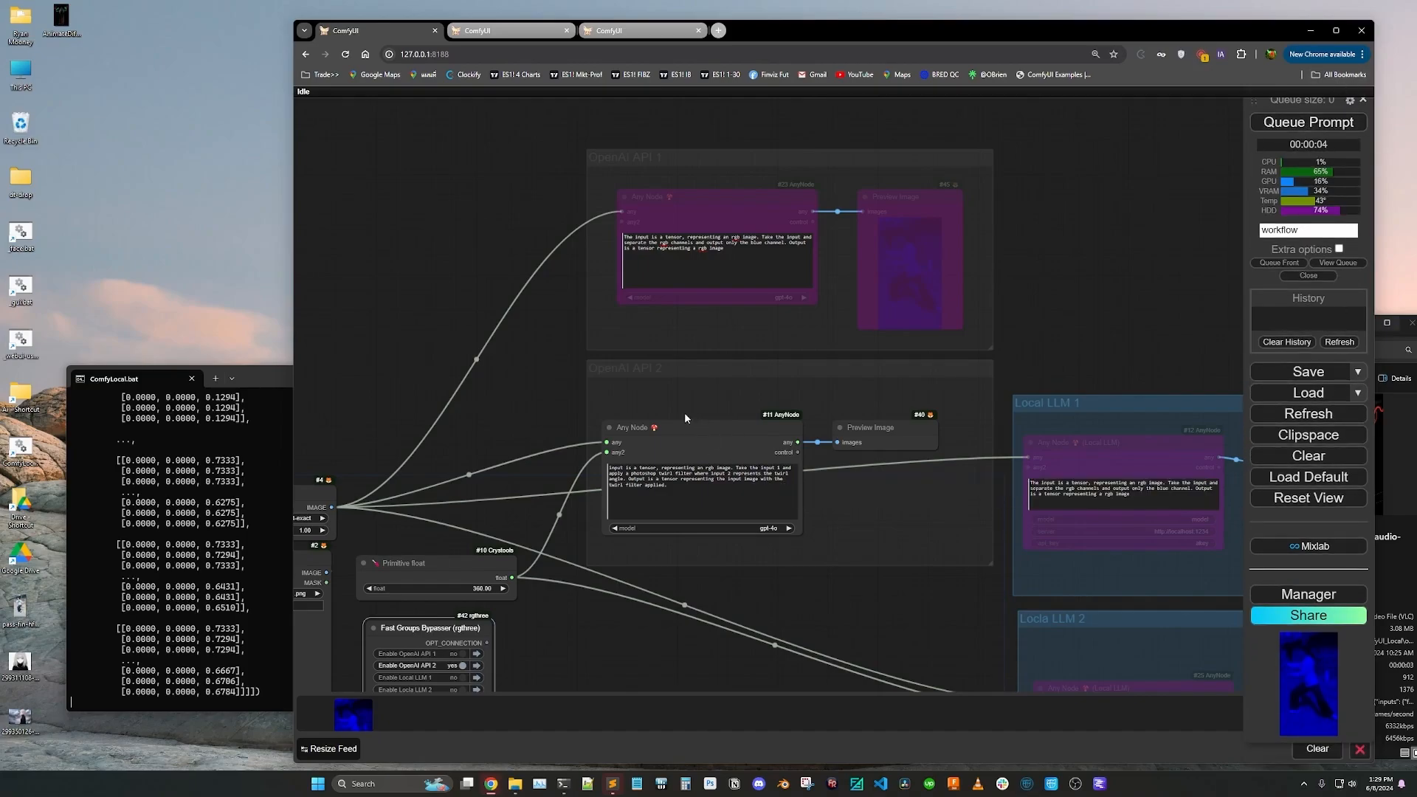
Step: Examine the twirl-filter prompt and the two inputs of the Any Node in the OpenAI API 2 group
scroll(753, 538, "up", 2)
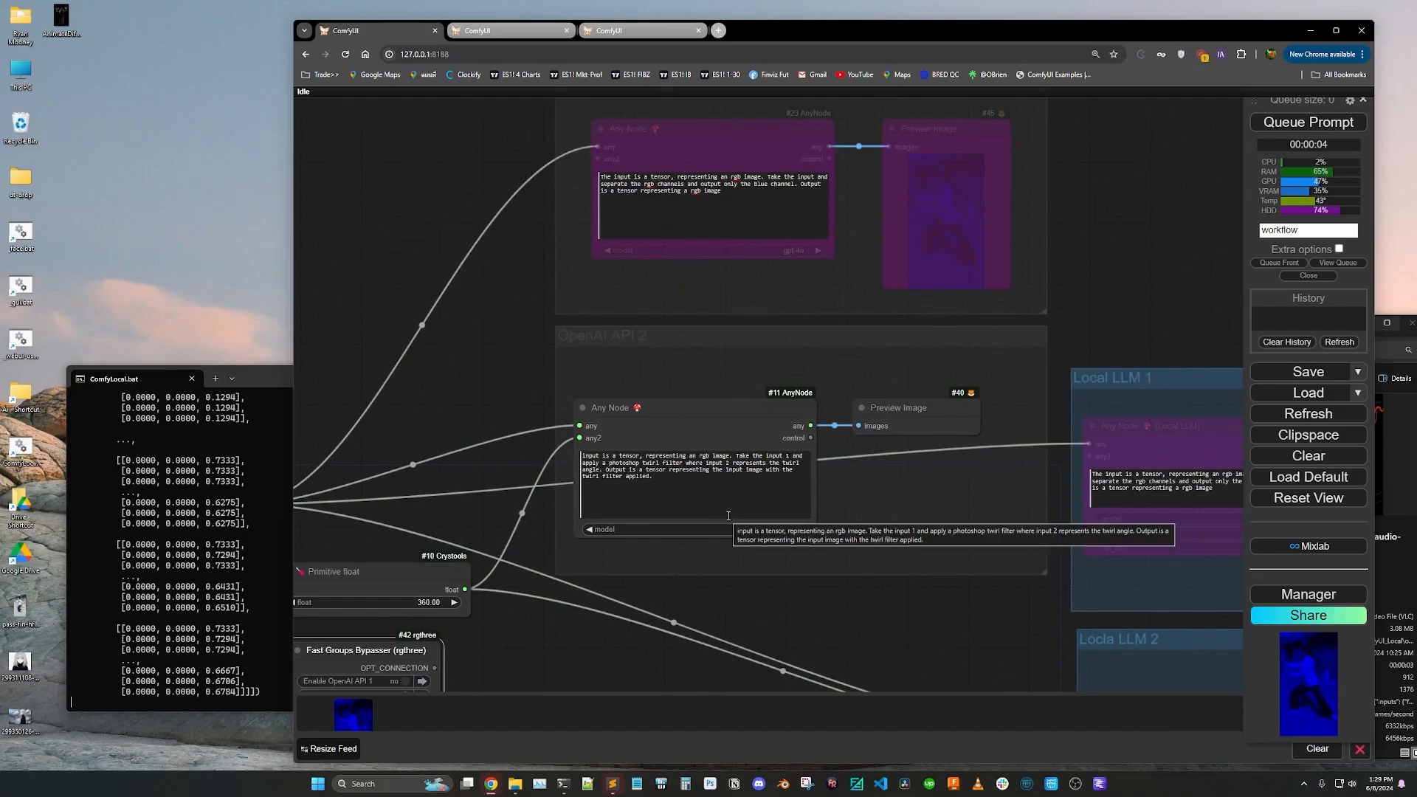
scroll(738, 575, "up", 5)
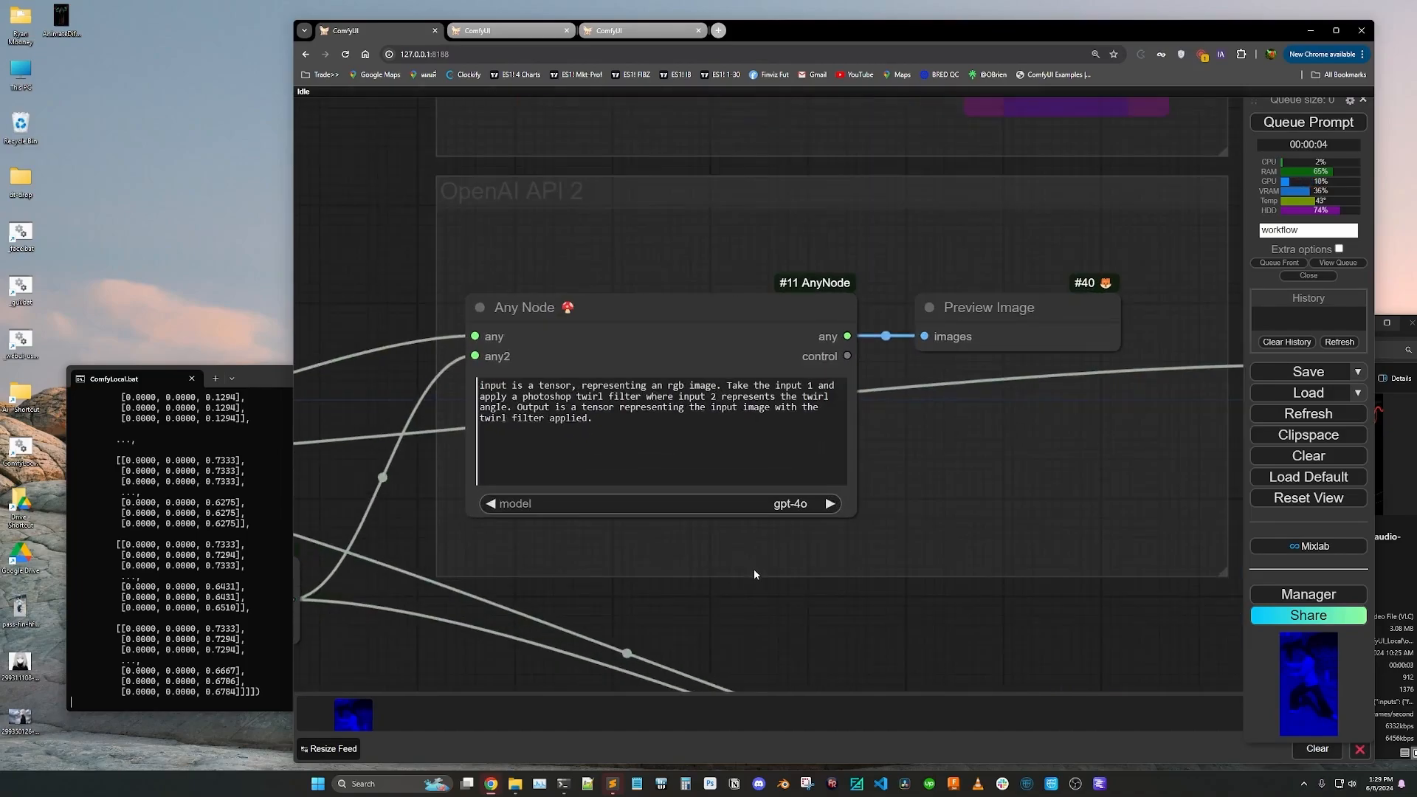
scroll(694, 346, "down", 6)
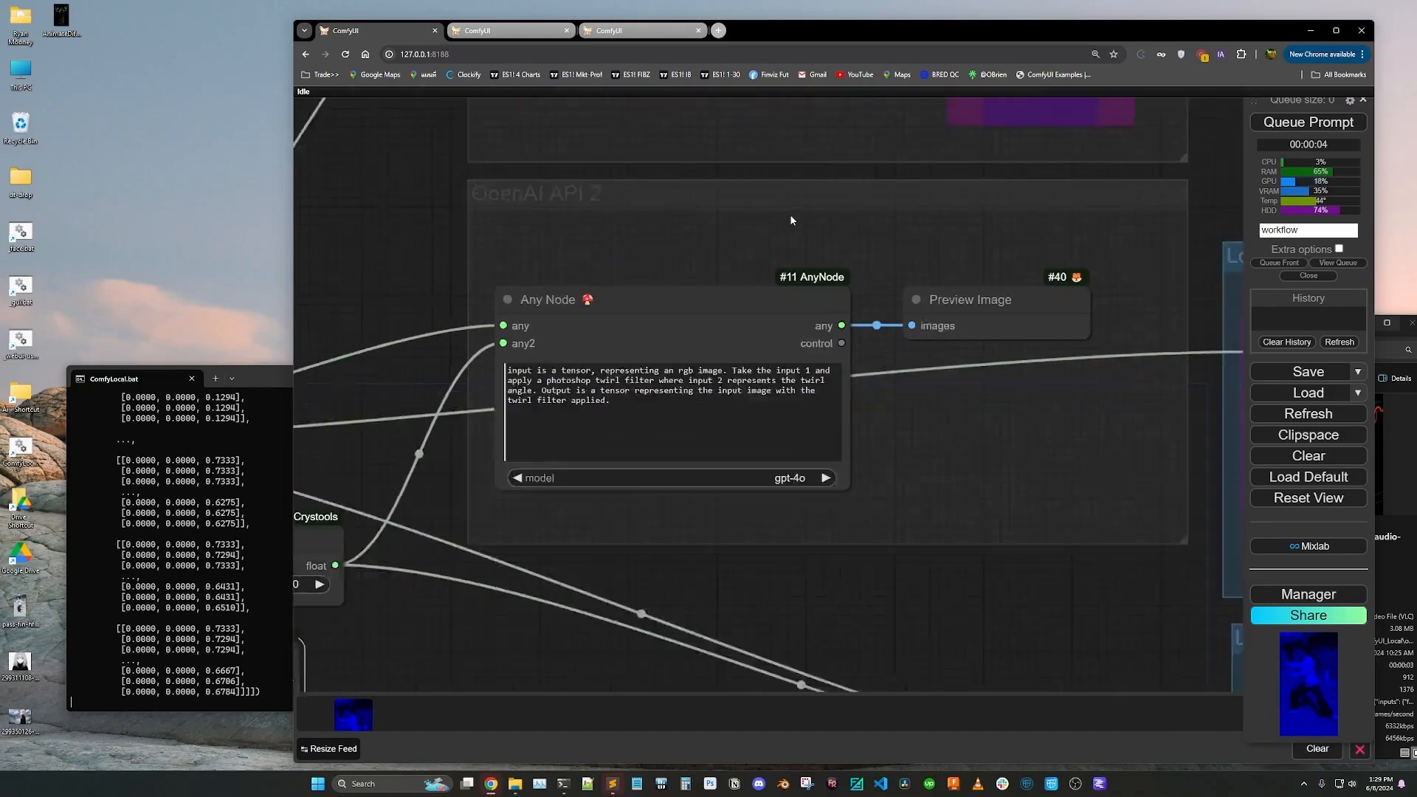
scroll(813, 221, "up", 6)
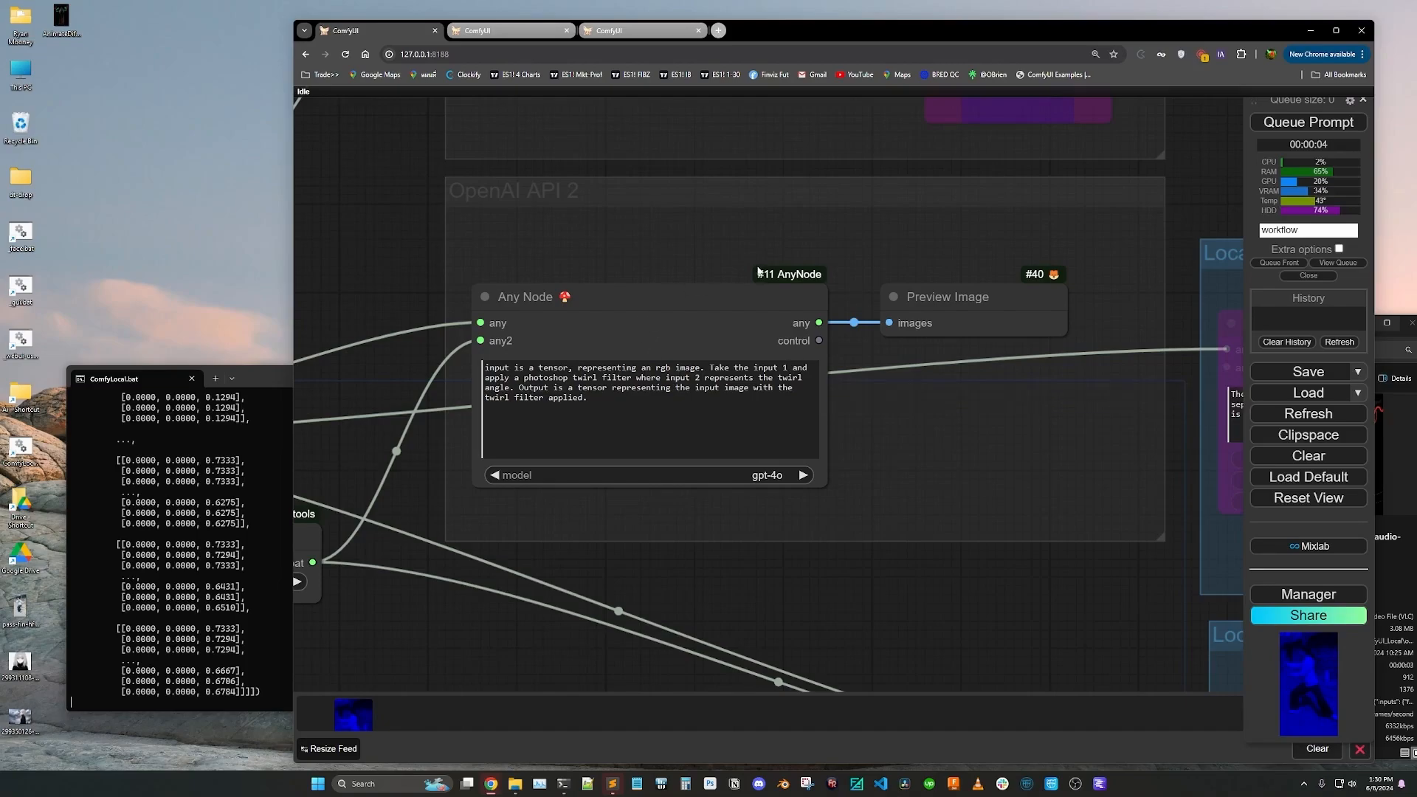
Step: Review the twirl-filter prompt and its angle input in the OpenAI API 2 group, and queue the workflow
scroll(760, 266, "down", 4)
scroll(408, 436, "up", 3)
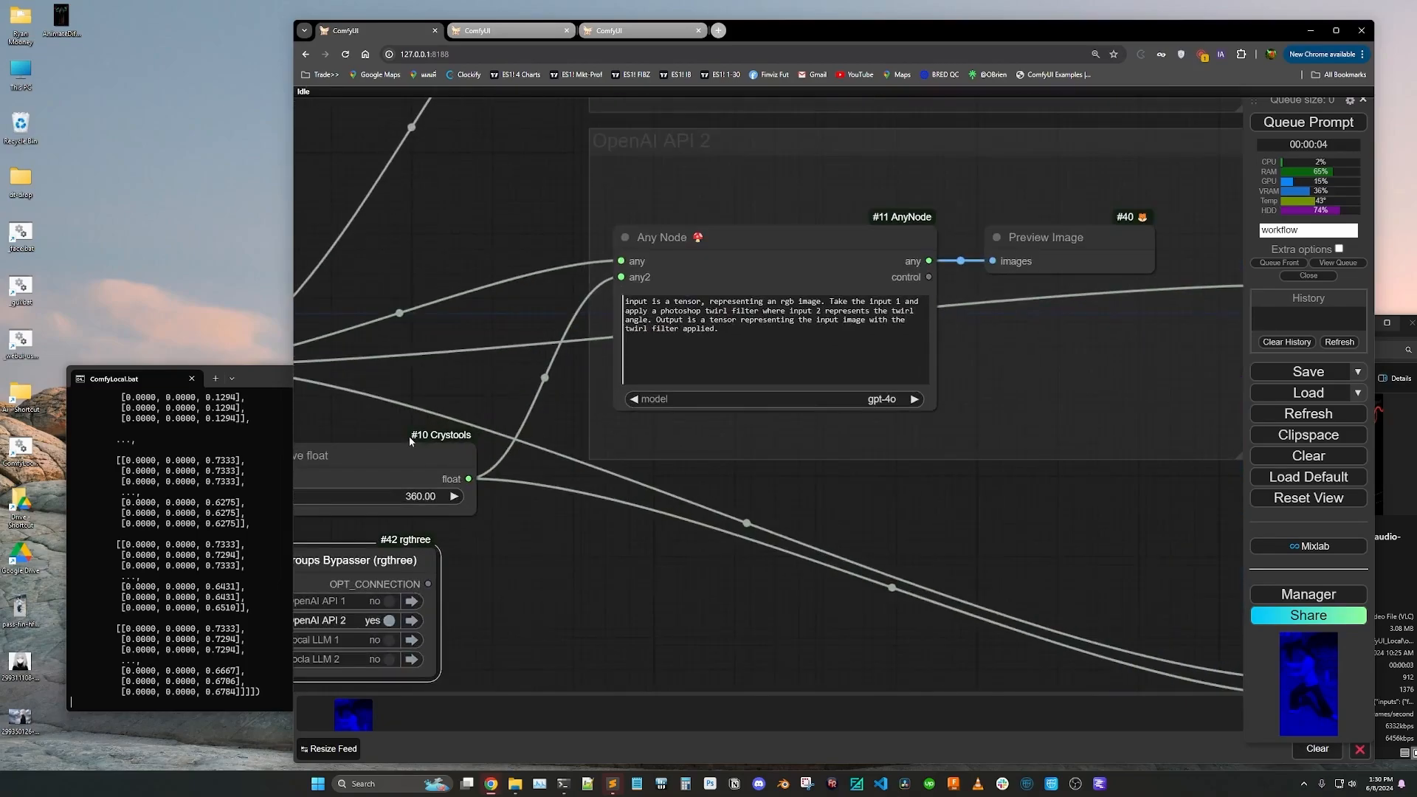
scroll(739, 326, "up", 3)
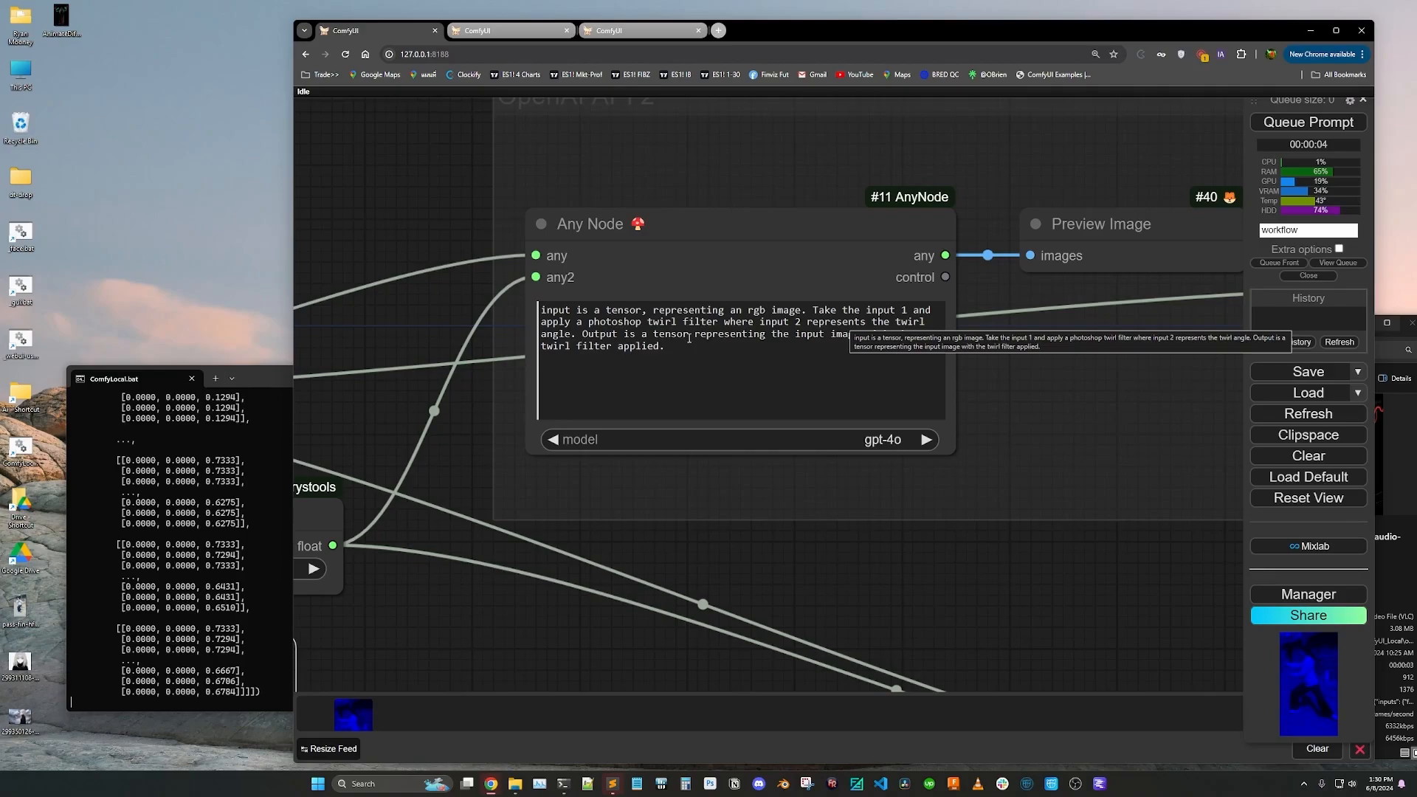
double_click(550, 335)
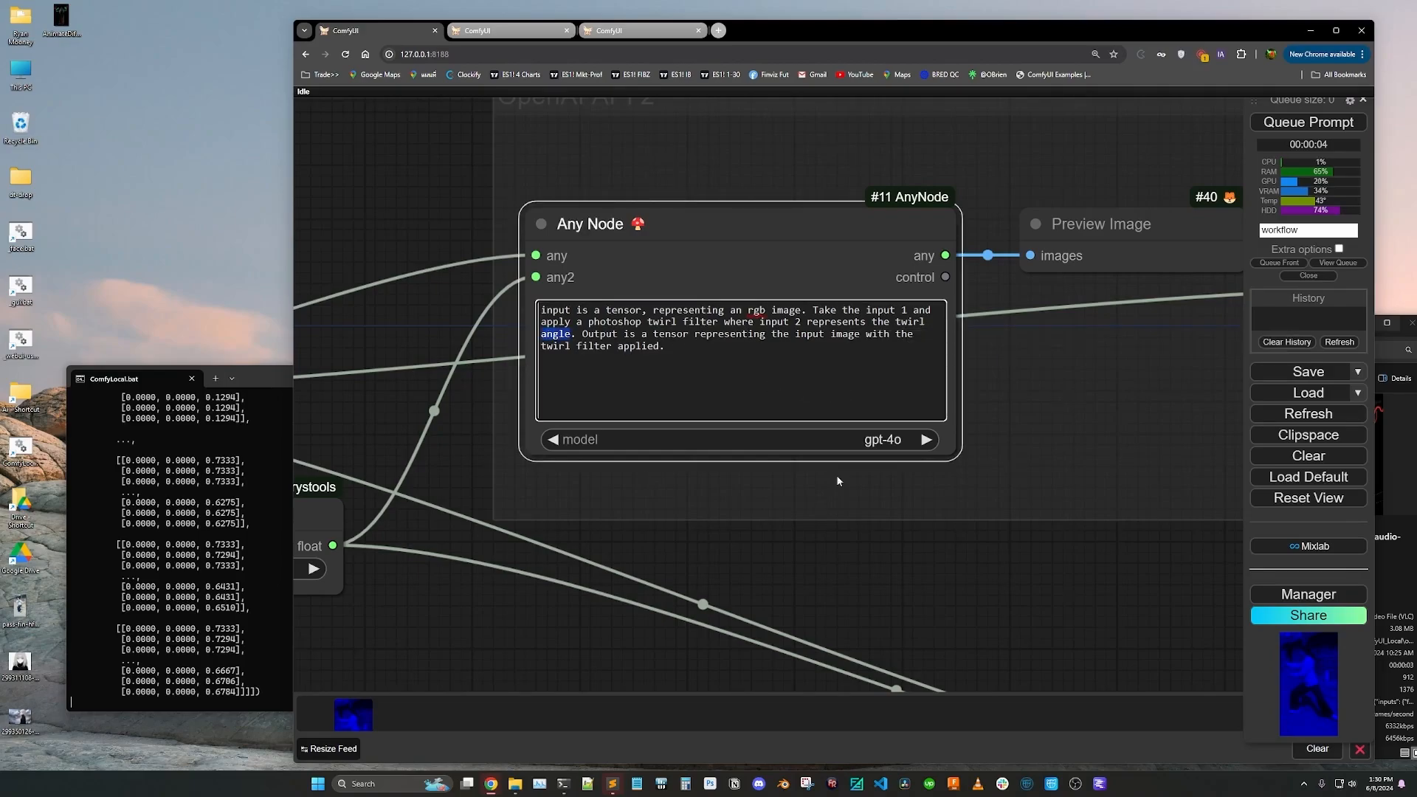
scroll(561, 539, "down", 3)
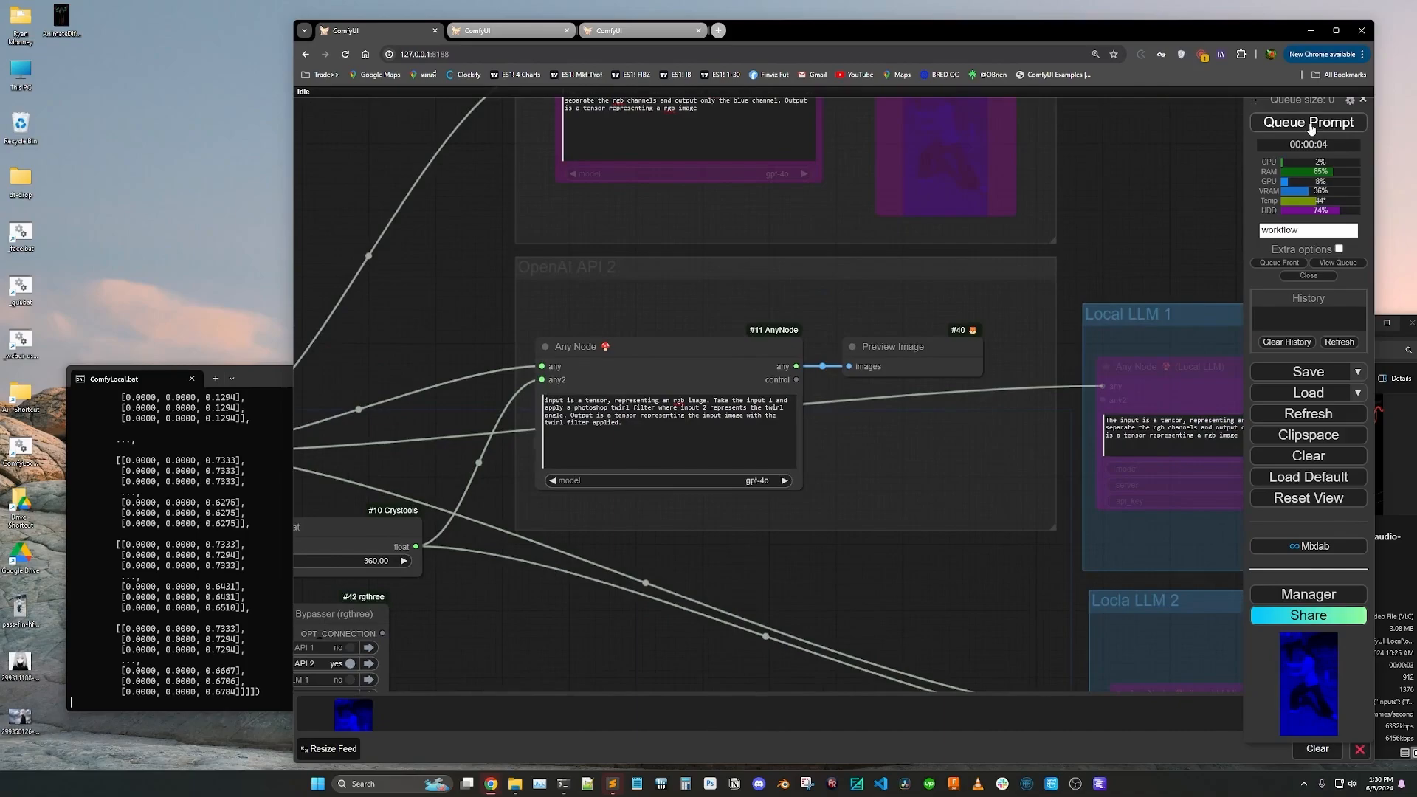
left_click(1311, 126)
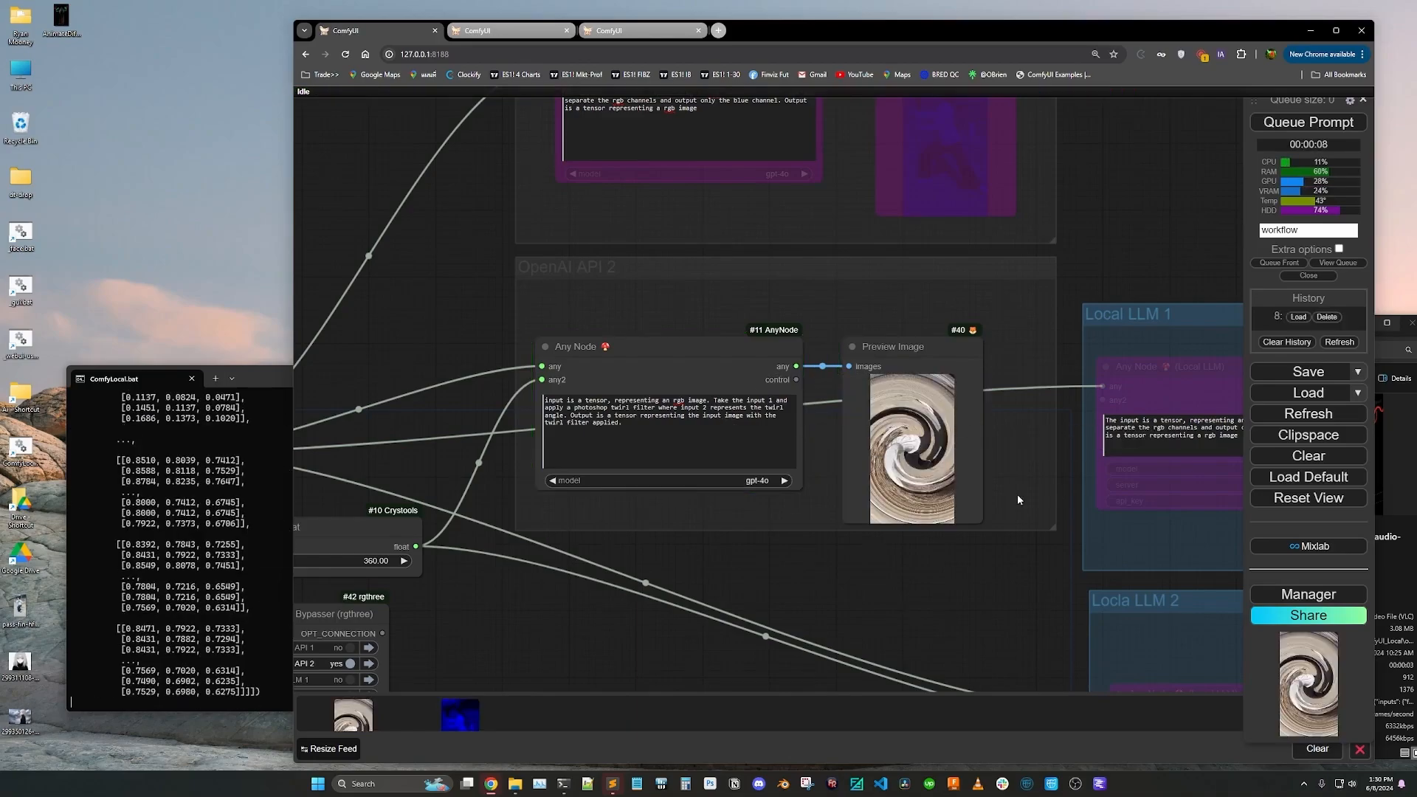
Step: Examine the twirled image in the OpenAI API 2 group's Preview Image node beside its prompt
scroll(998, 466, "up", 5)
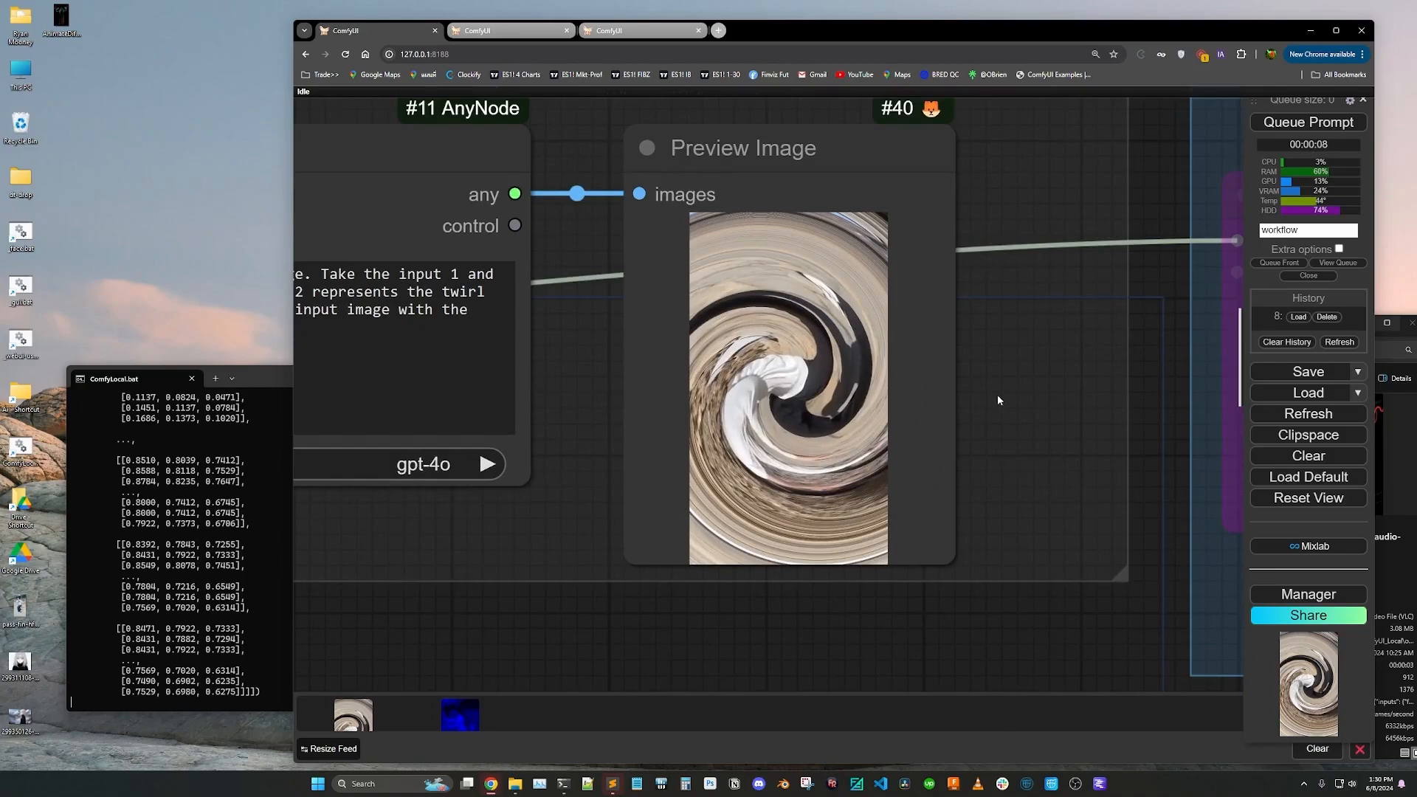
scroll(1028, 385, "down", 3)
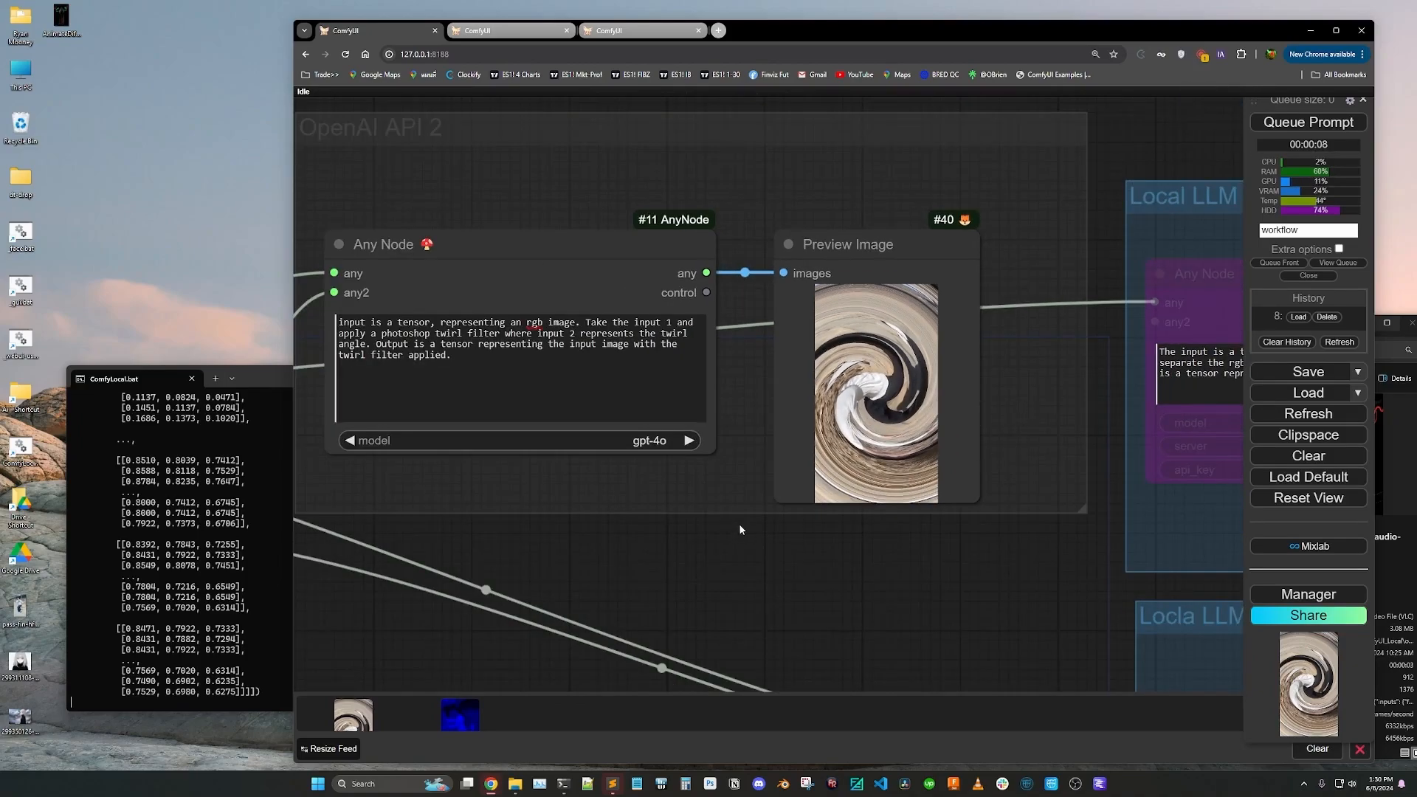
scroll(740, 529, "down", 3)
scroll(893, 378, "down", 5)
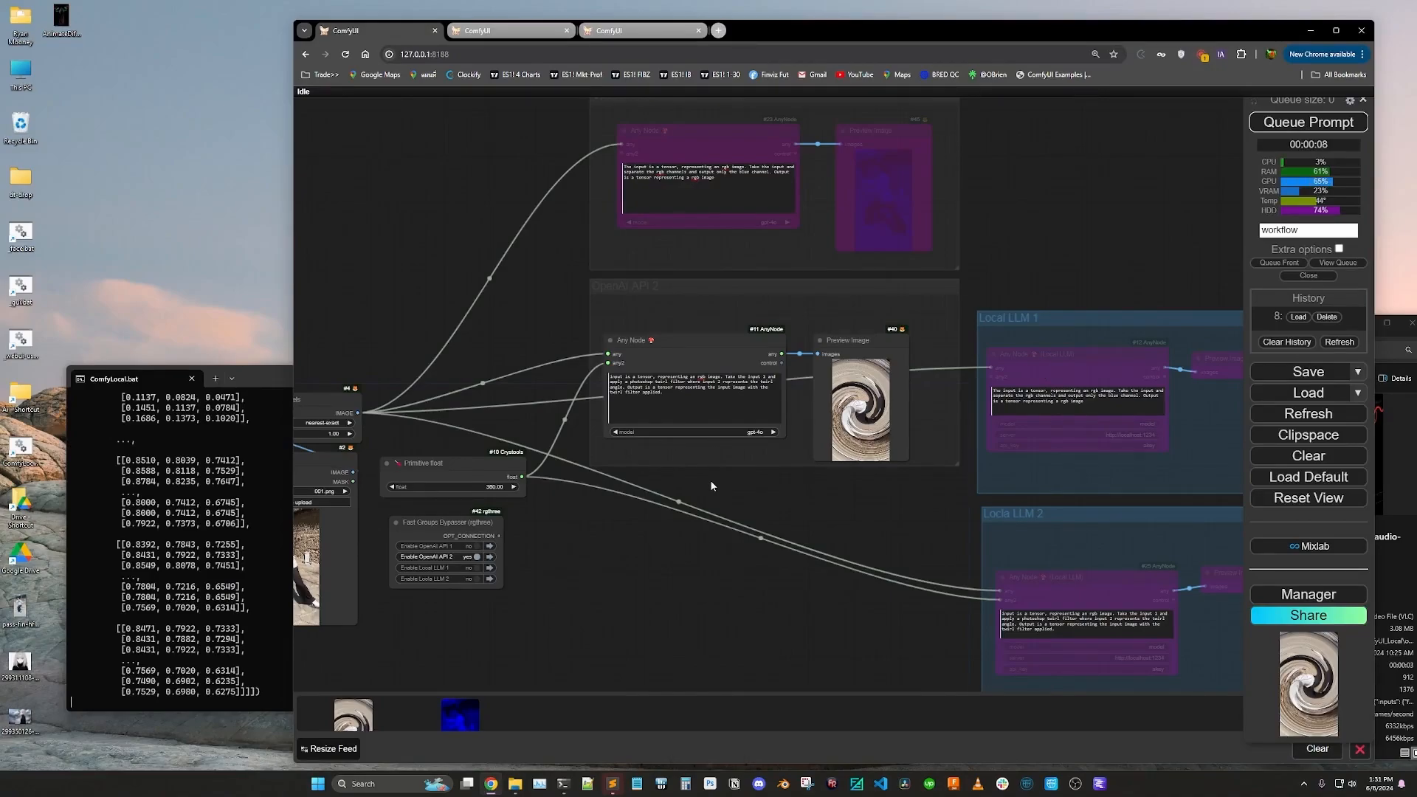
Step: Switch to the ballerina video workflow and examine its Load Video, Upscale Image By and Any Node twirl prompt
left_click(512, 30)
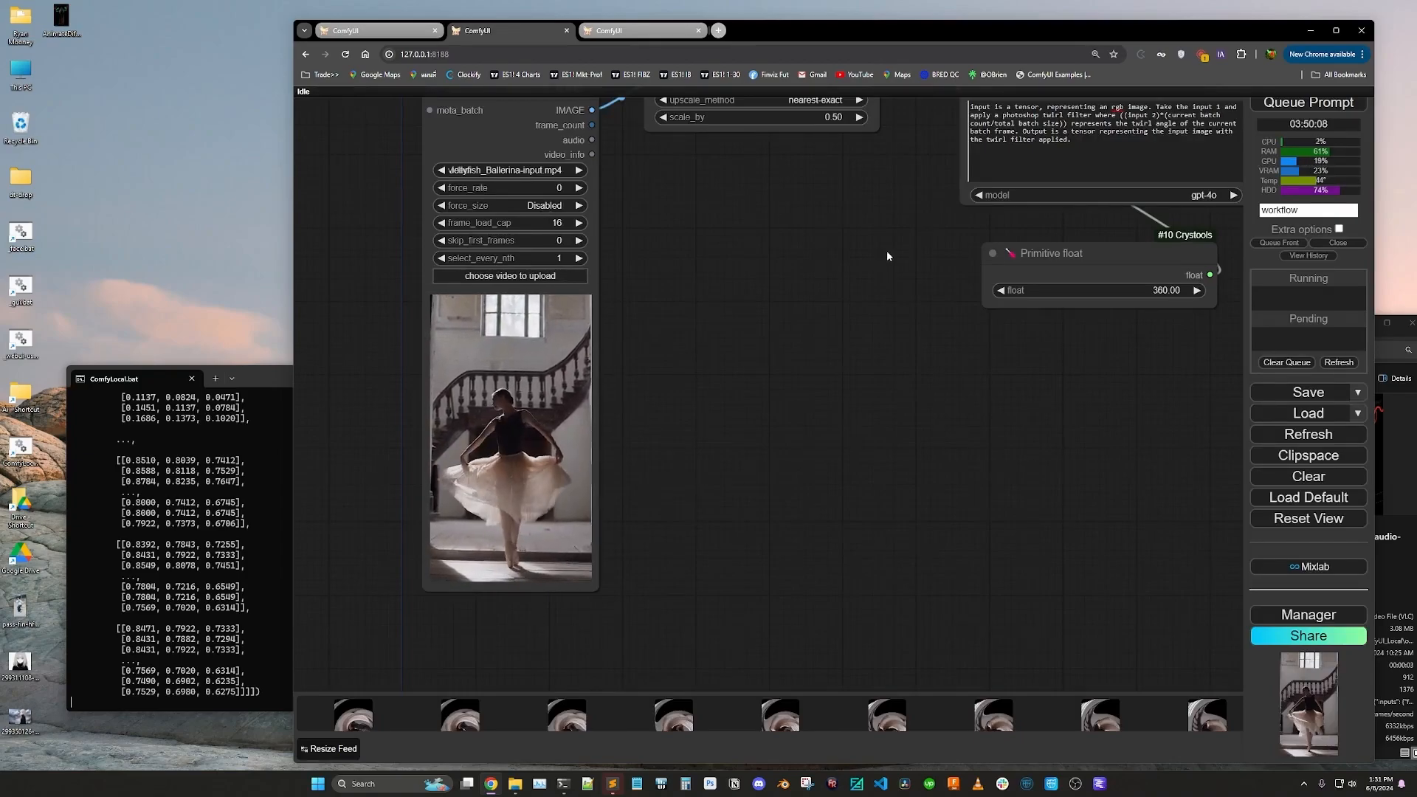
scroll(888, 261, "up", 1)
left_click_drag(888, 261, 788, 338)
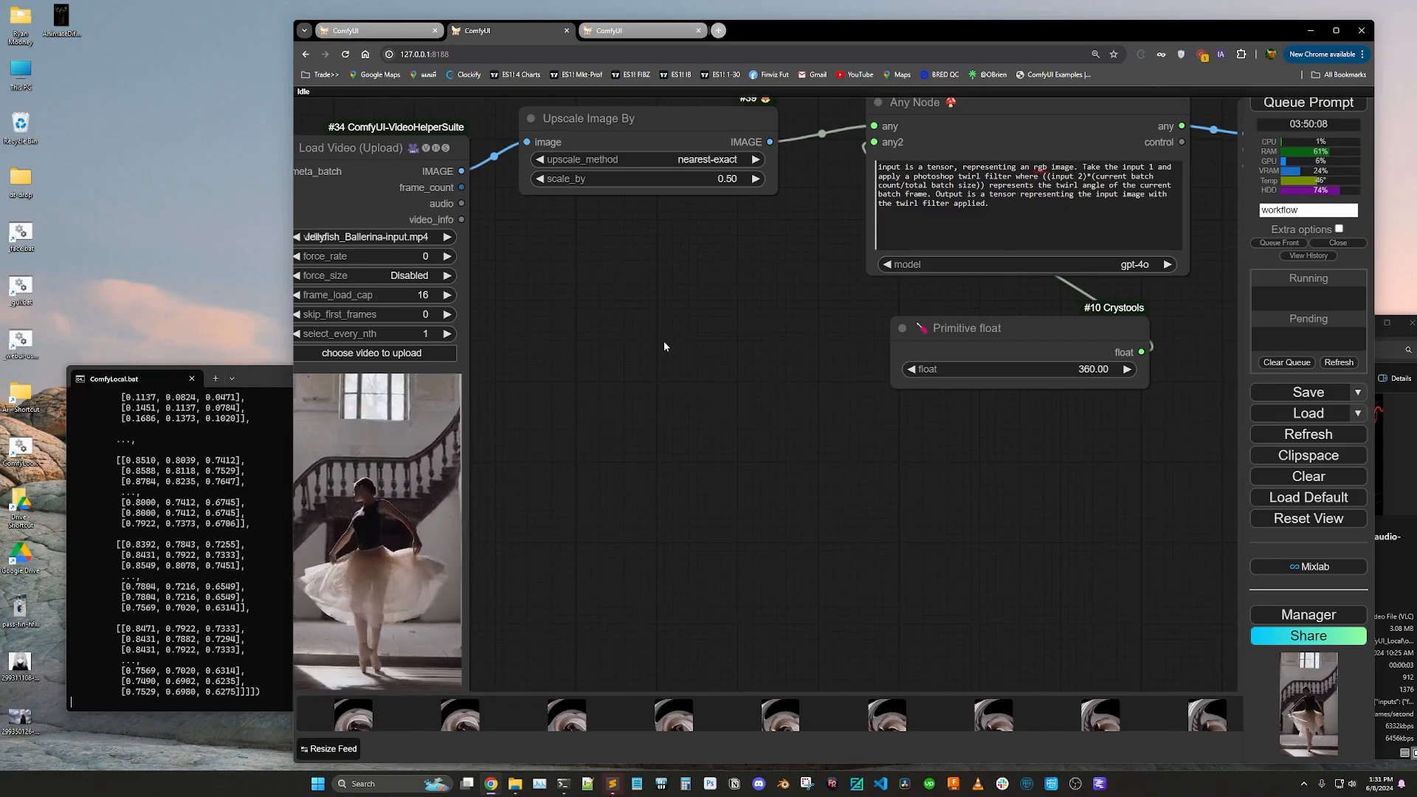
Step: Compare the twirled ballerina video in the Video Combine node with the source clip in the Load Video node
scroll(662, 341, "down", 2)
left_click_drag(993, 444, 721, 402)
scroll(986, 488, "up", 5)
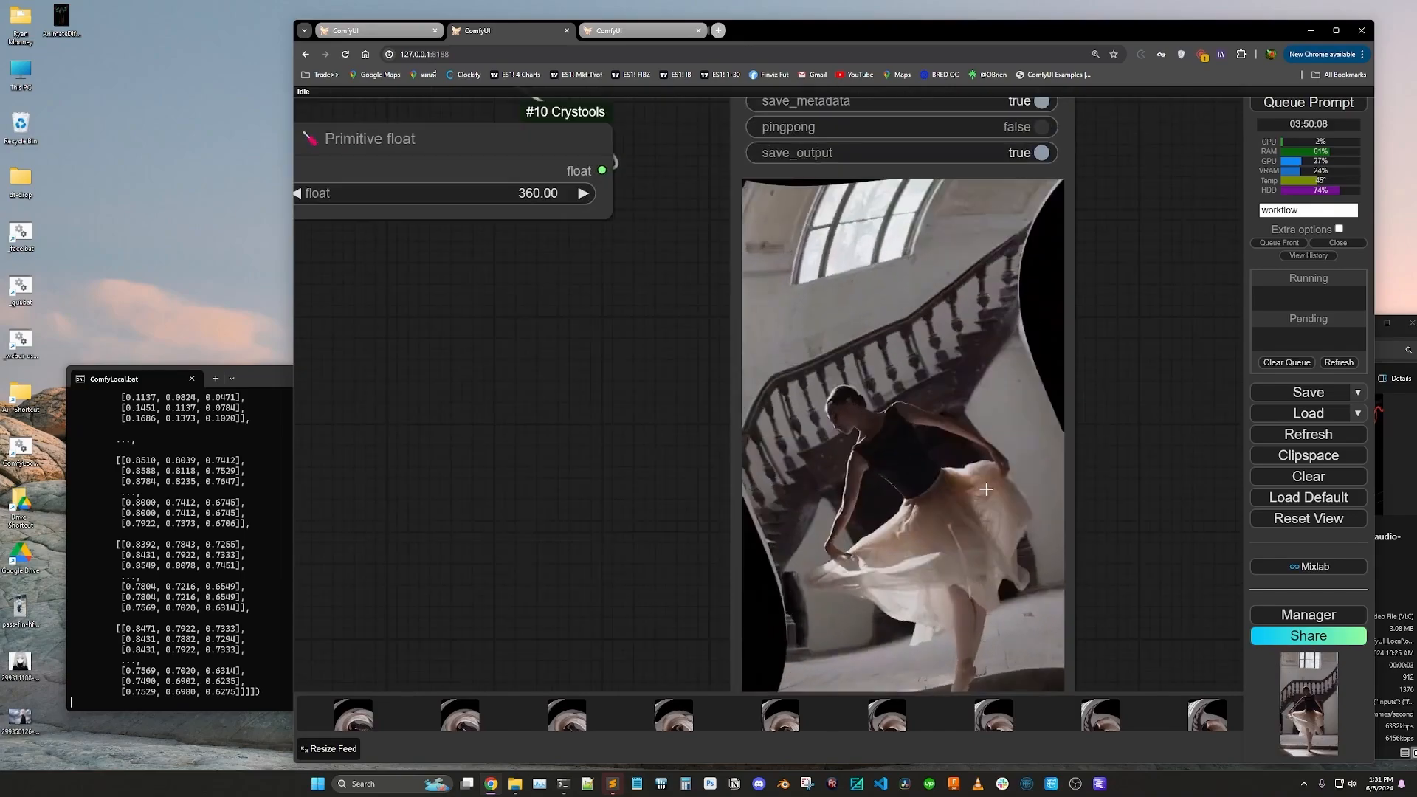
scroll(964, 446, "down", 5)
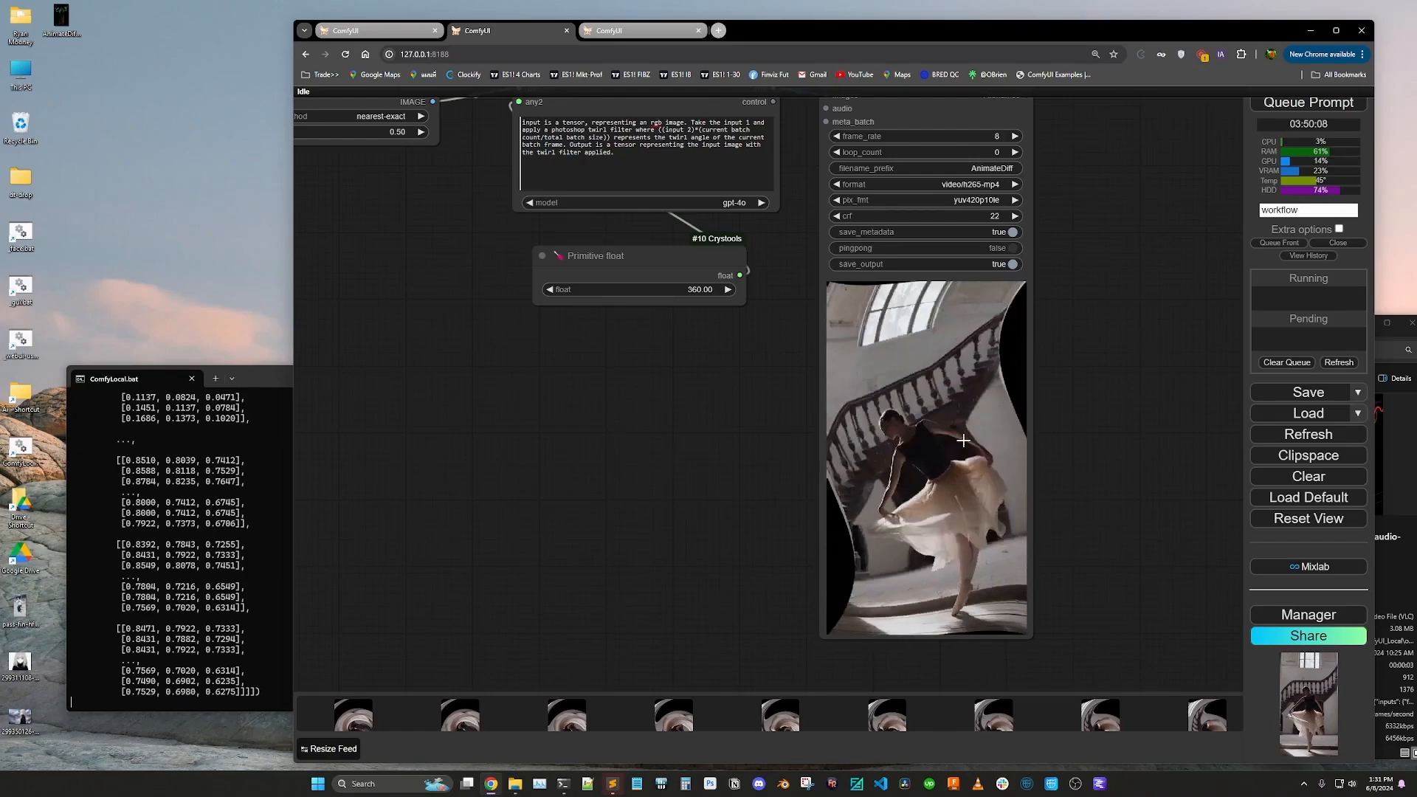
scroll(963, 440, "down", 3)
left_click_drag(703, 424, 758, 466)
scroll(756, 472, "up", 1)
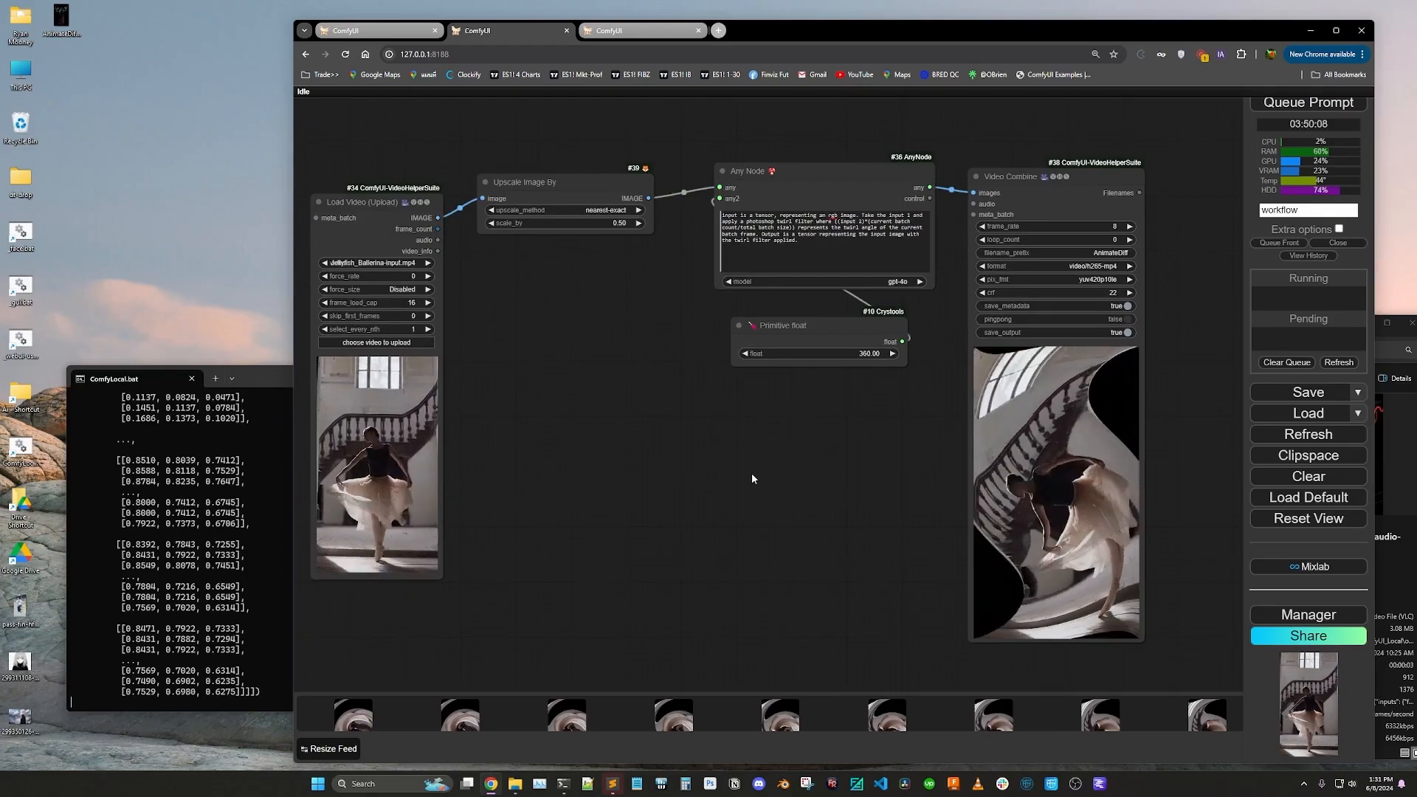
Step: Return to the OpenAI API image workflow and look at the AnyNode Starter Pack page on Civitai
left_click(387, 34)
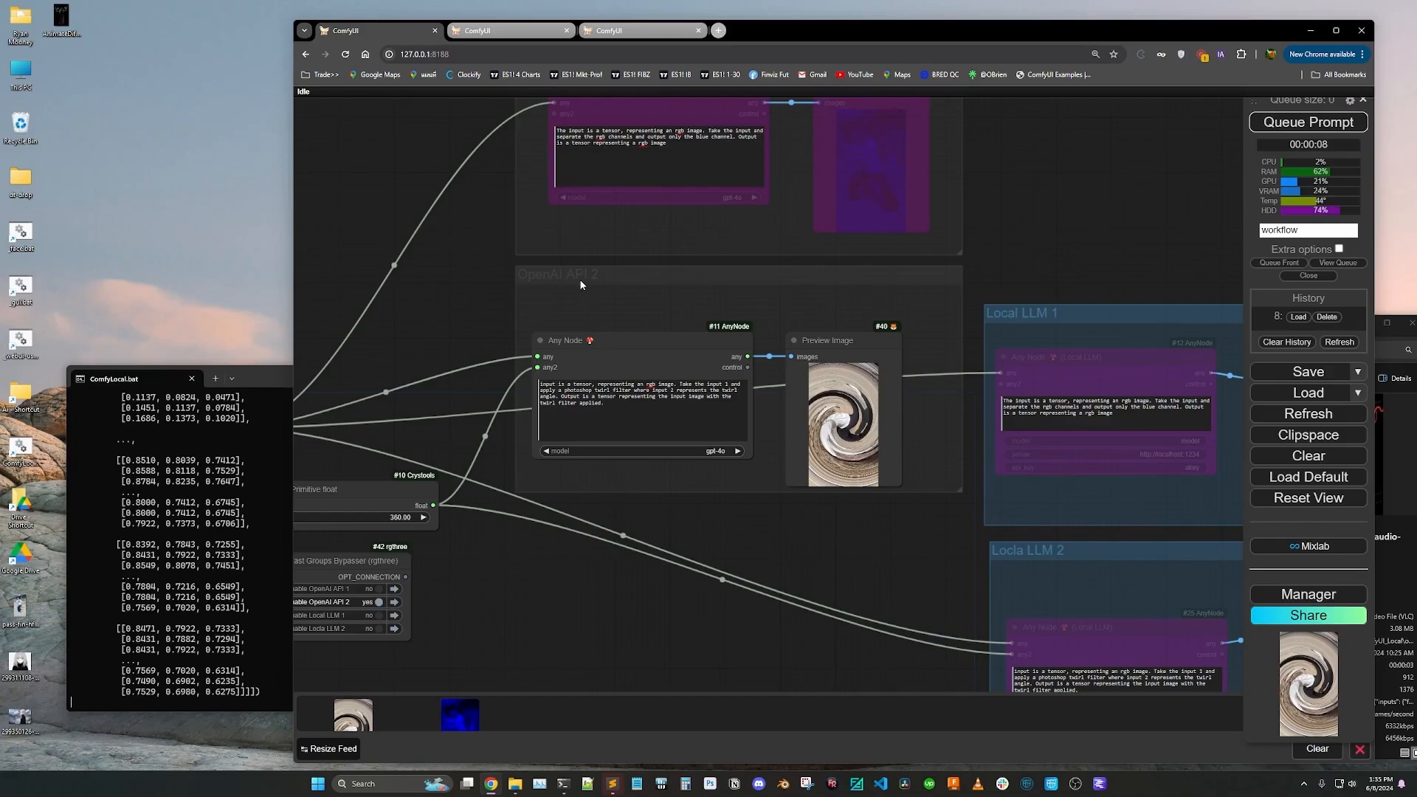
key("ctrl+super+Left")
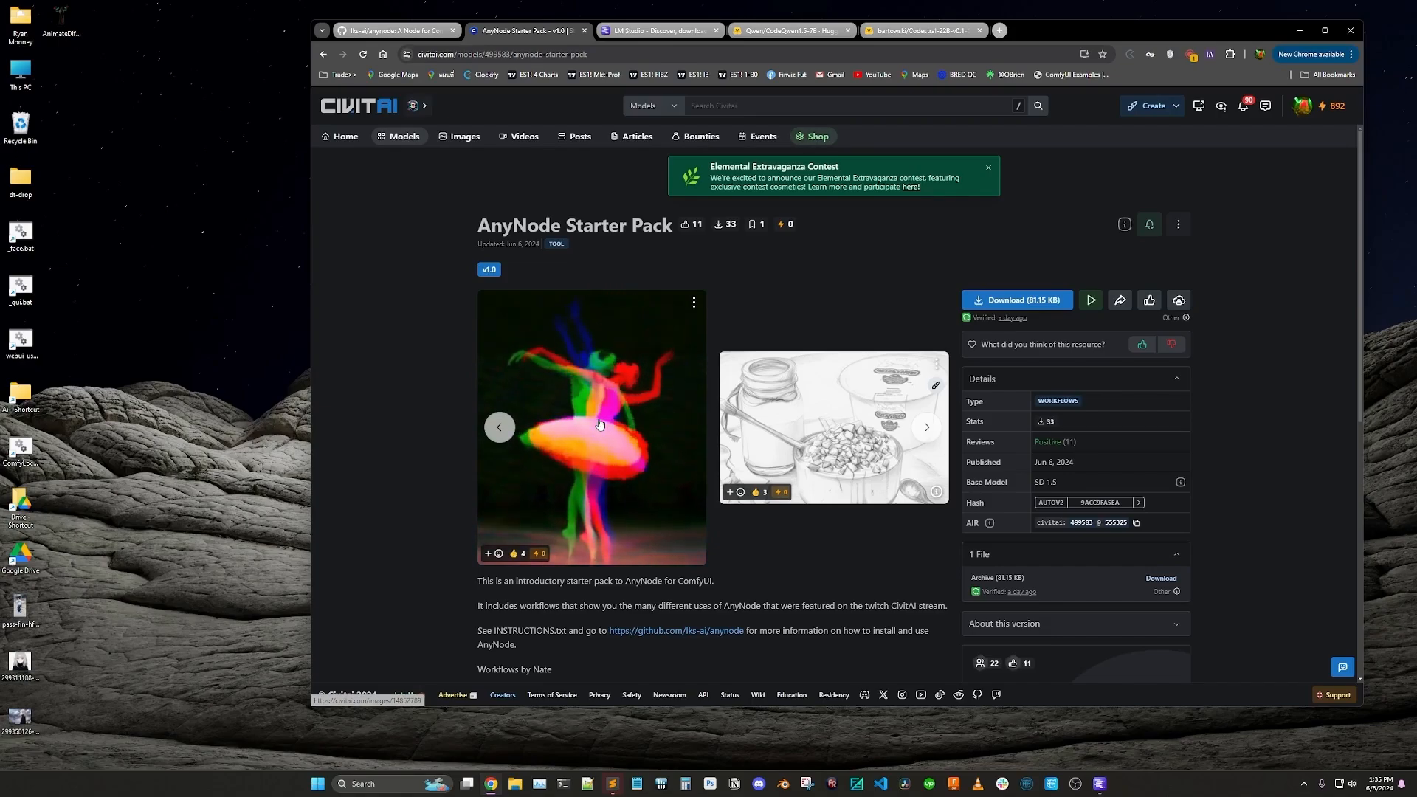
key("ctrl+super+Left")
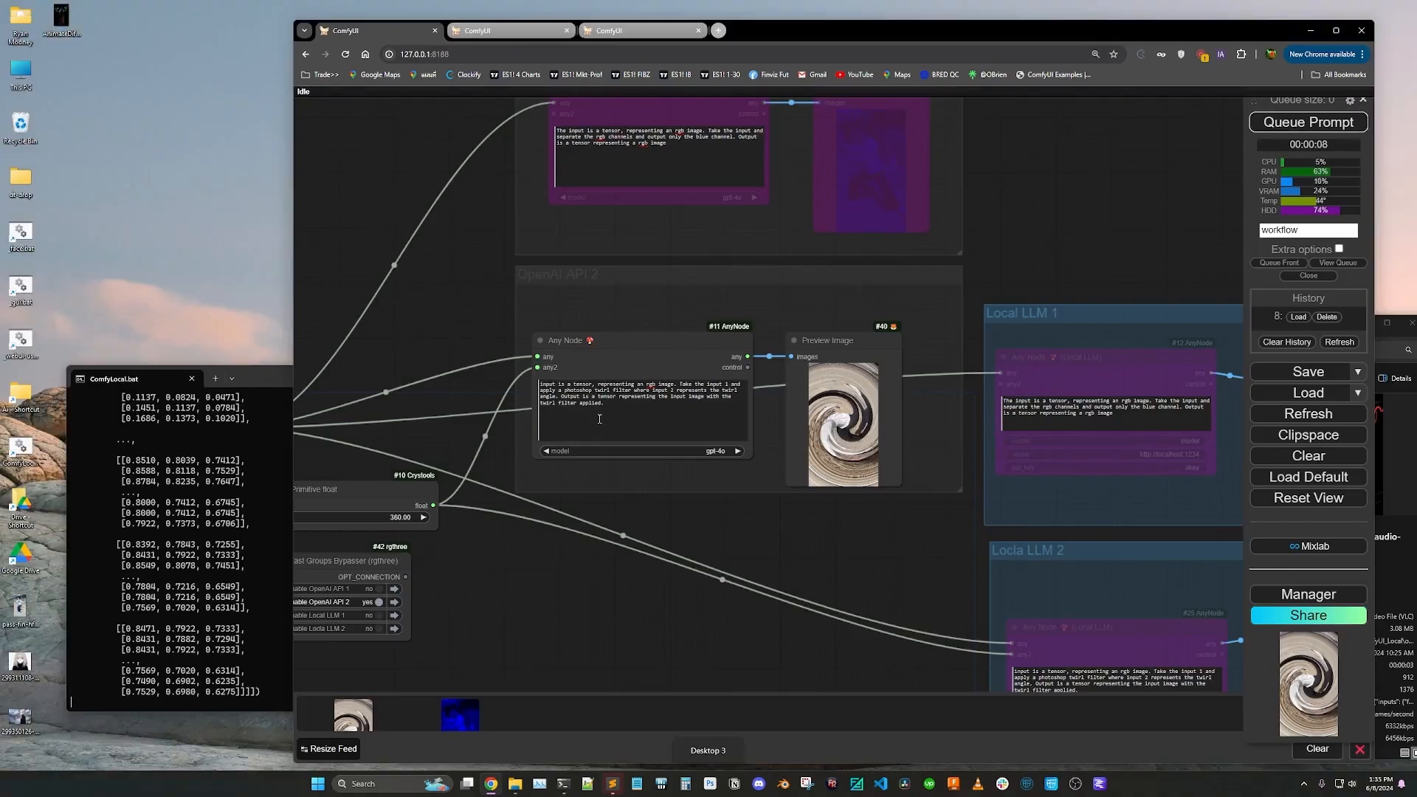
Step: Switch to the RGB diff video workflow and examine the Any Node prompt "output the rgb diff of the frames" and its connections
left_click(626, 30)
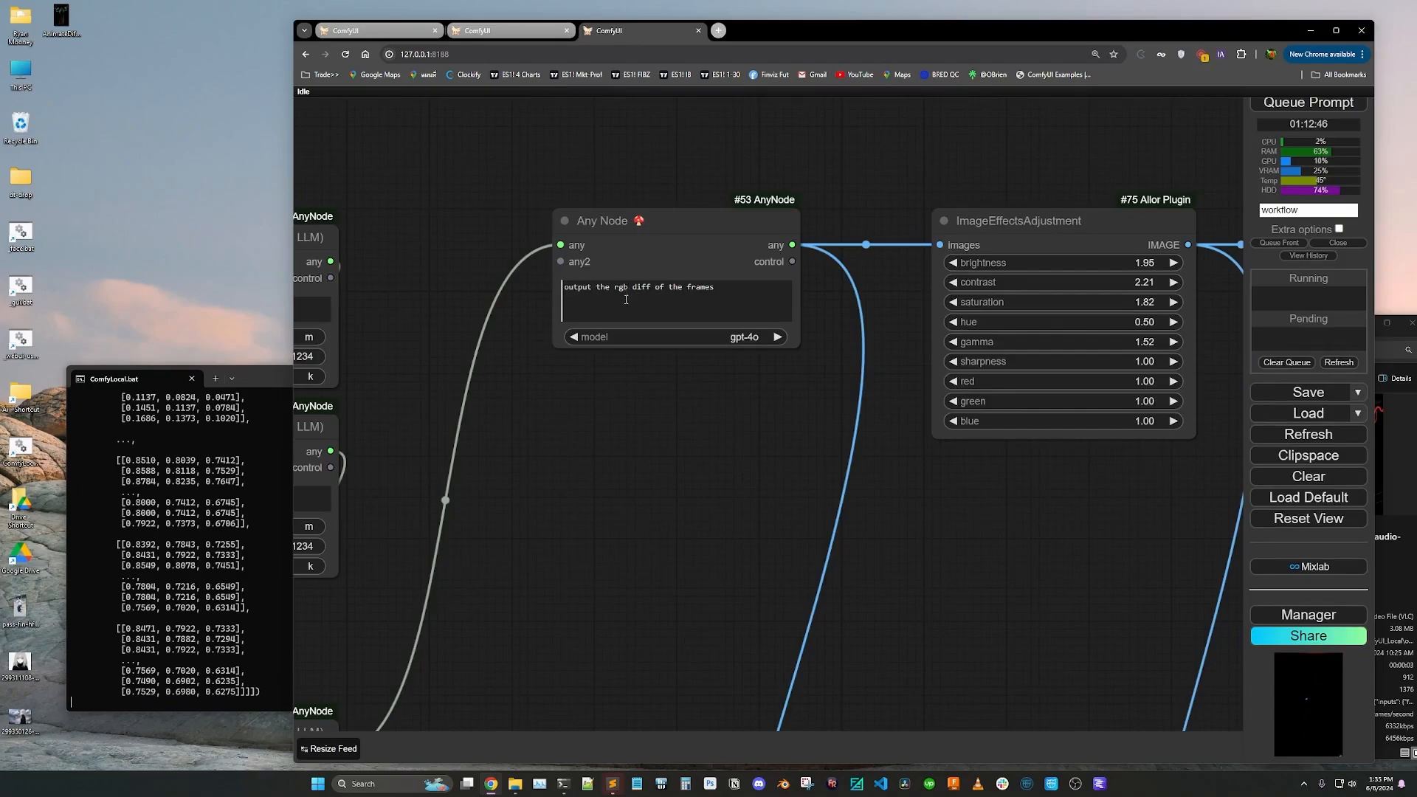
scroll(554, 304, "up", 2)
key("ctrl+super+Left")
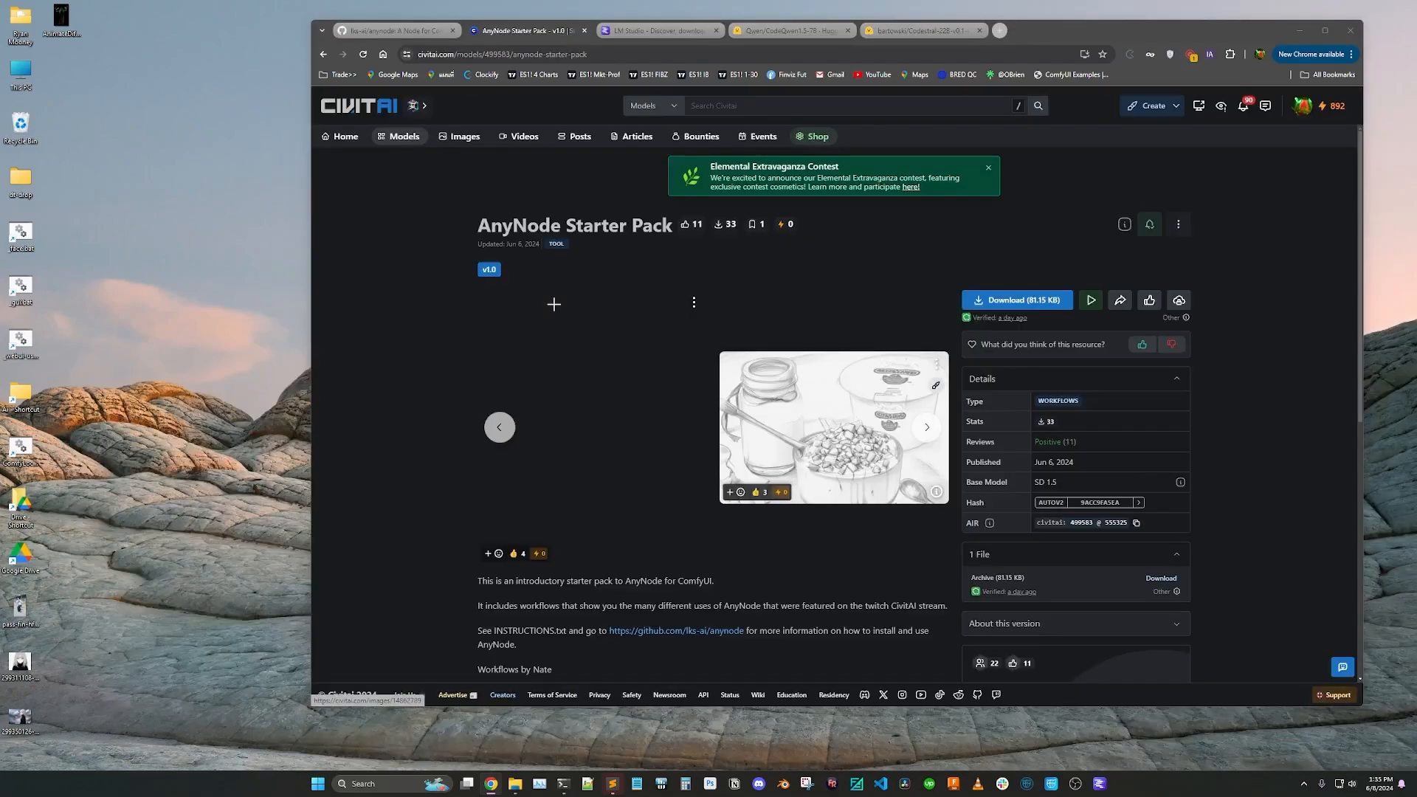
key("ctrl+super+Right")
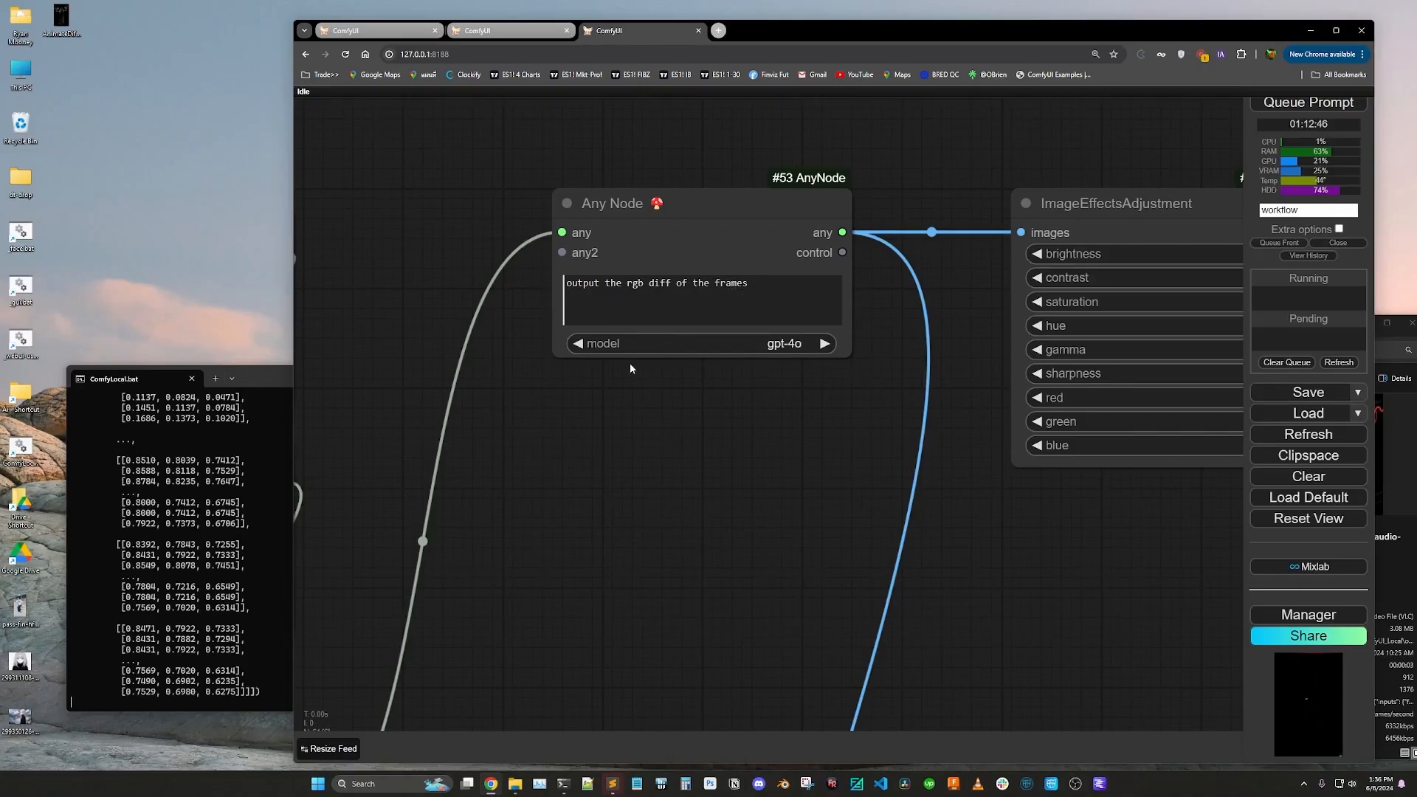
scroll(729, 149, "down", 4)
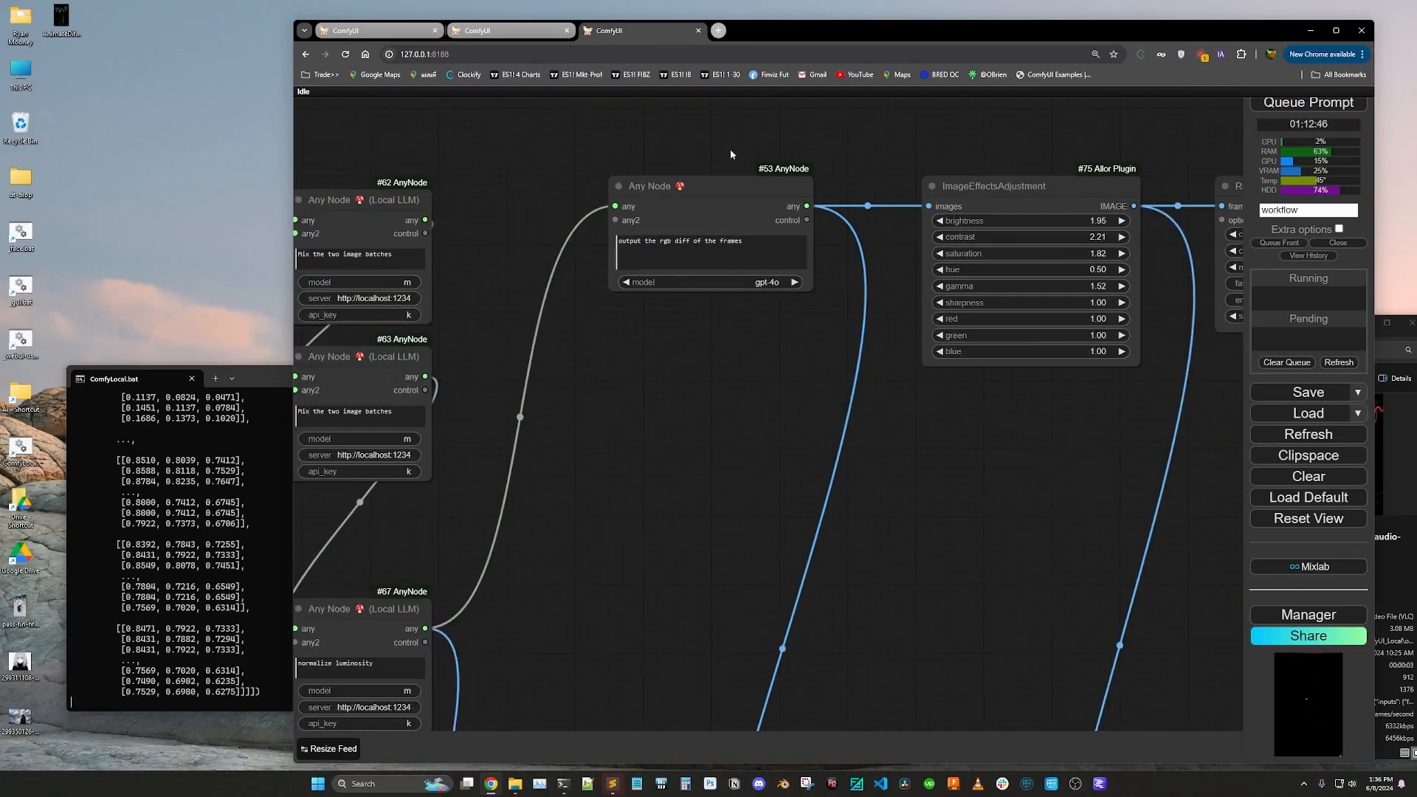
scroll(675, 141, "down", 4)
scroll(676, 145, "down", 4)
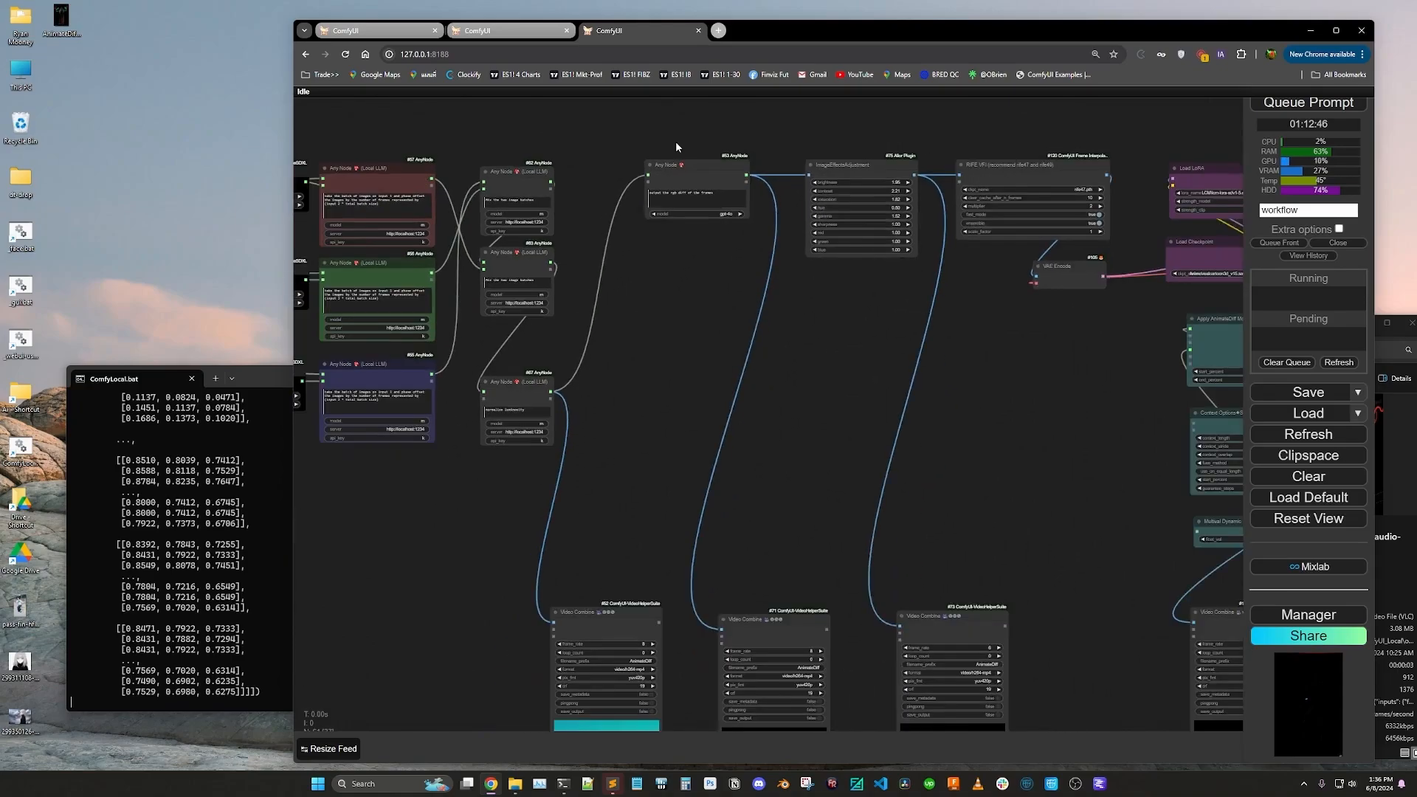
Step: Compare the mixed-colour, RGB diff and adjusted videos in the first three lower Video Combine nodes
left_click_drag(686, 532, 885, 229)
scroll(967, 452, "up", 15)
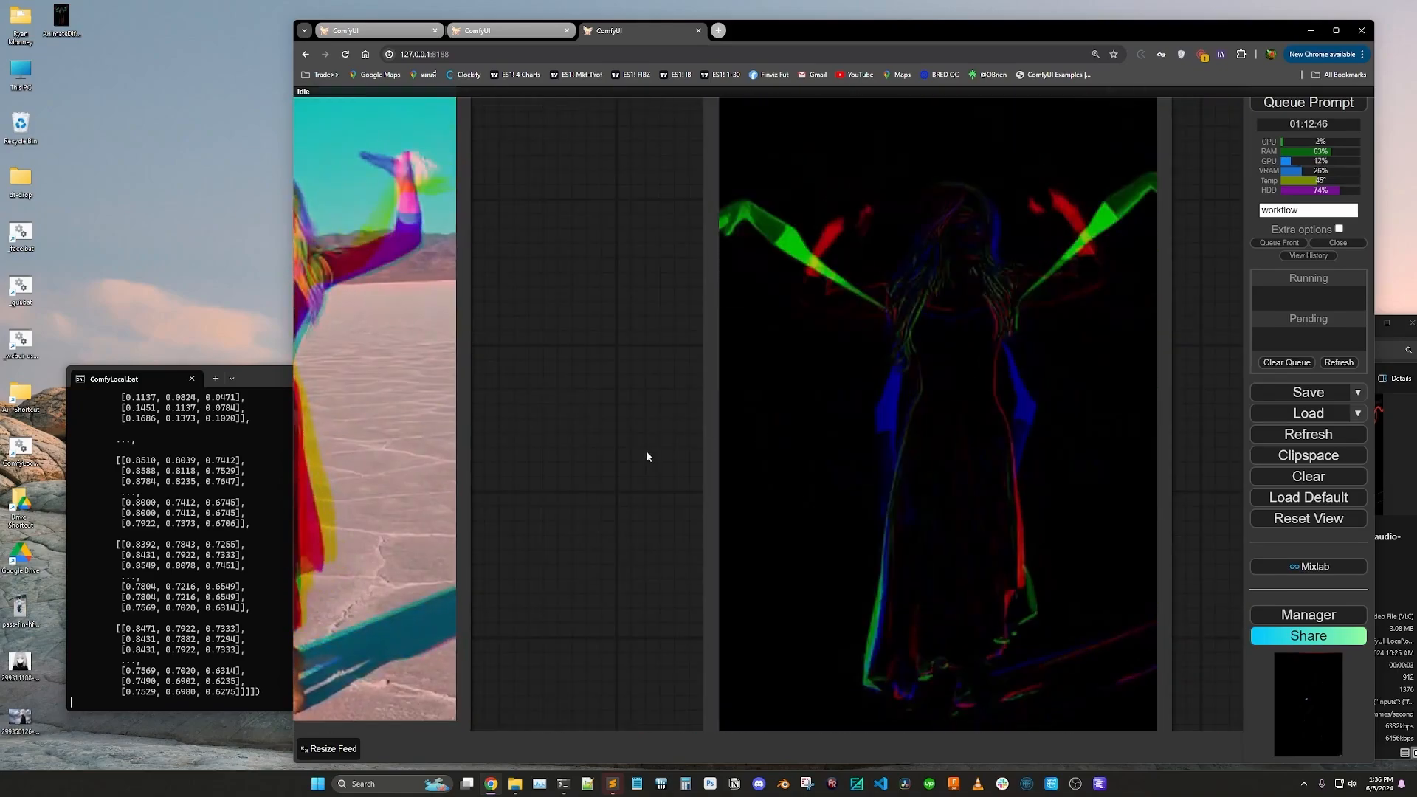
scroll(590, 465, "down", 8)
scroll(1199, 456, "up", 5)
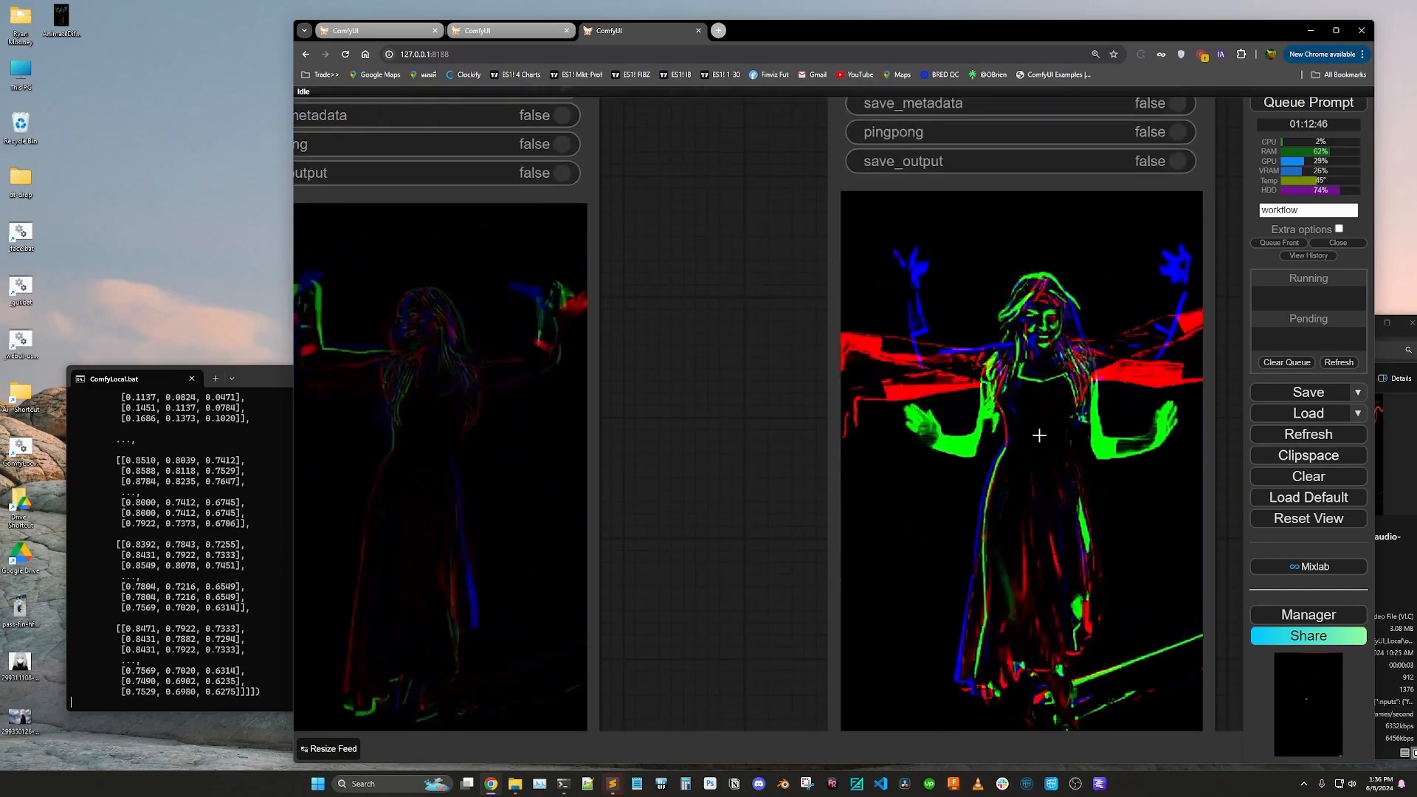
scroll(1033, 421, "down", 5)
scroll(849, 614, "down", 10)
scroll(903, 238, "up", 8)
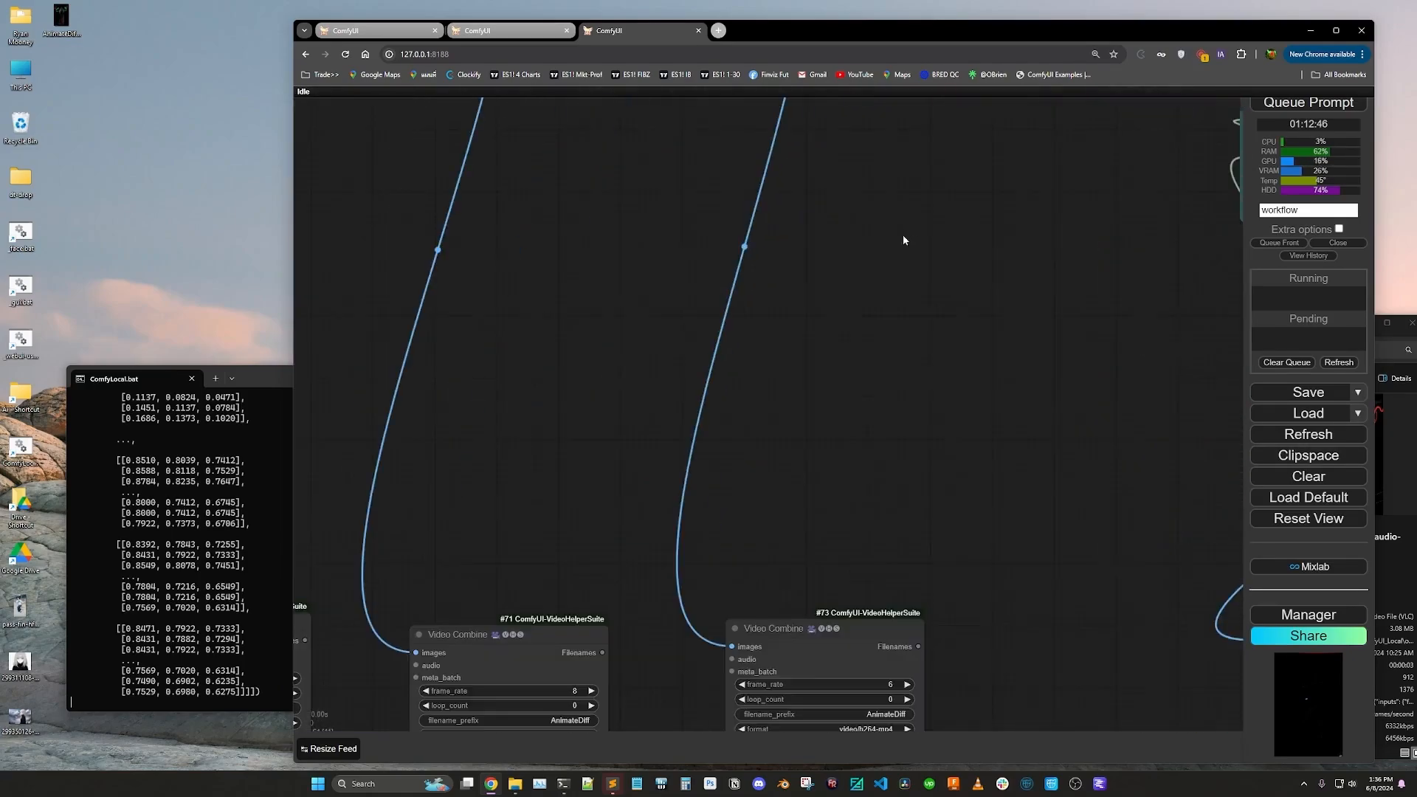
Step: Examine the ImageEffectsAdjustment node's settings and the brightened RGB diff video in its Video Combine node
left_click_drag(902, 240, 790, 730)
scroll(558, 370, "up", 3)
scroll(559, 370, "up", 5)
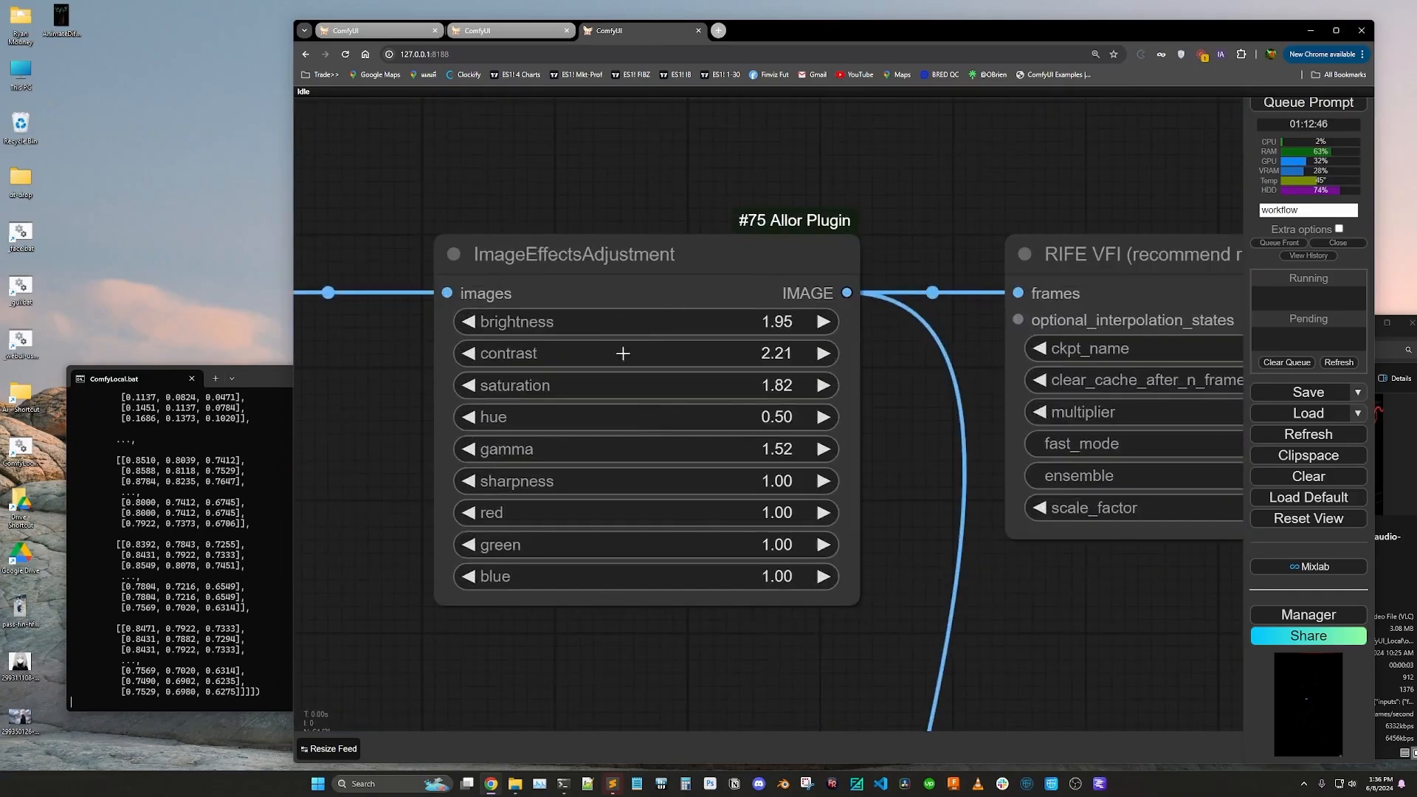
scroll(668, 139, "down", 18)
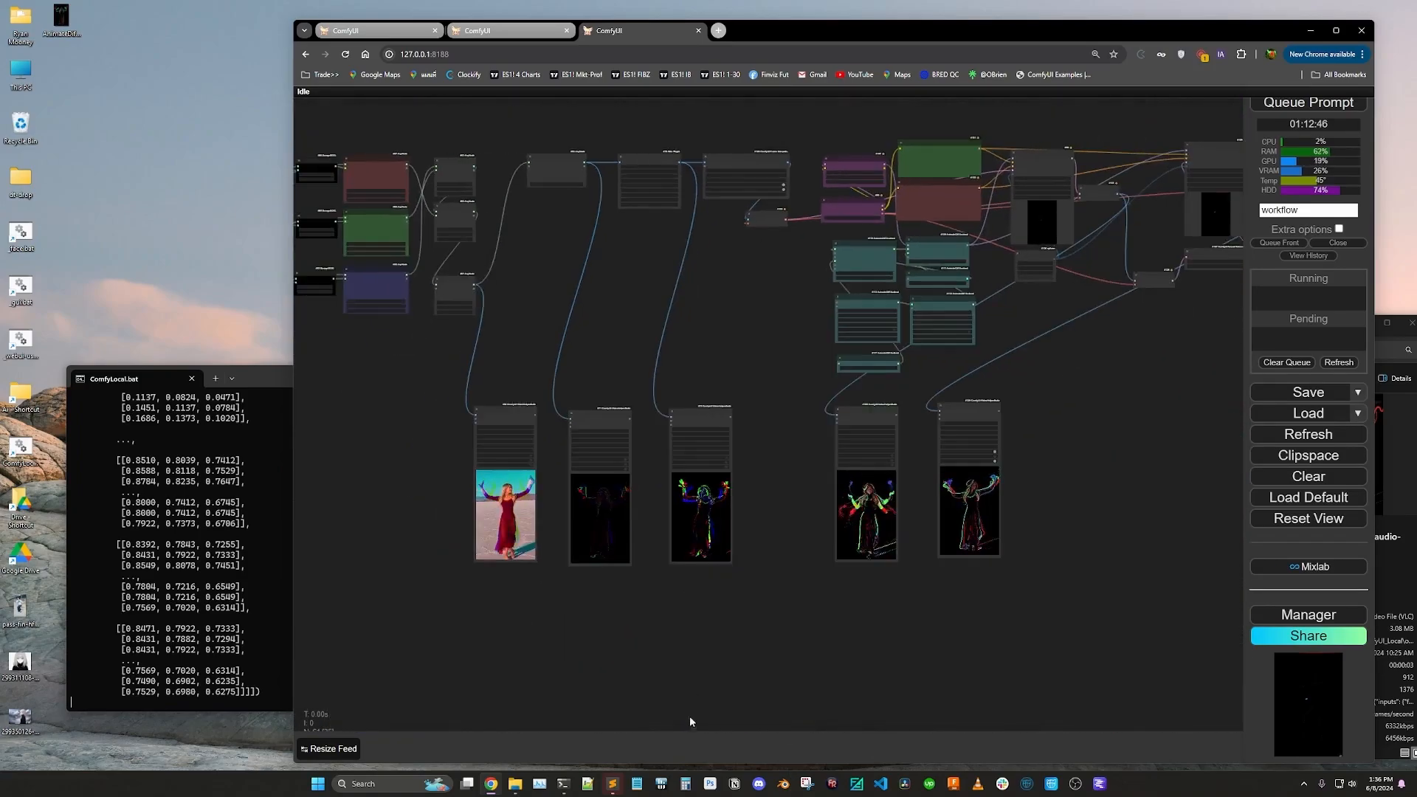
scroll(693, 542, "up", 18)
scroll(628, 521, "down", 1)
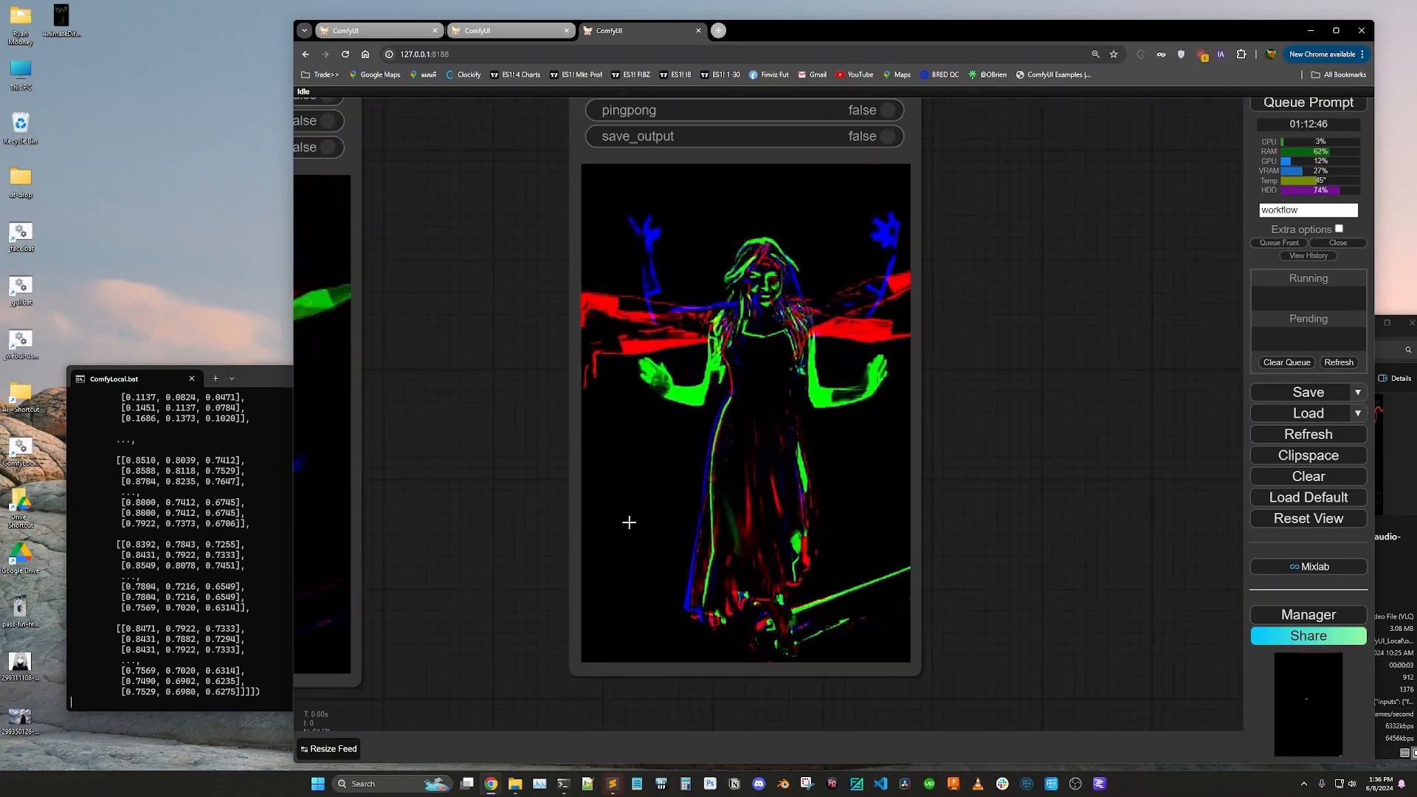
Step: Compare the stylised dancer videos in the last two Video Combine nodes up close
left_click_drag(1113, 447, 441, 453)
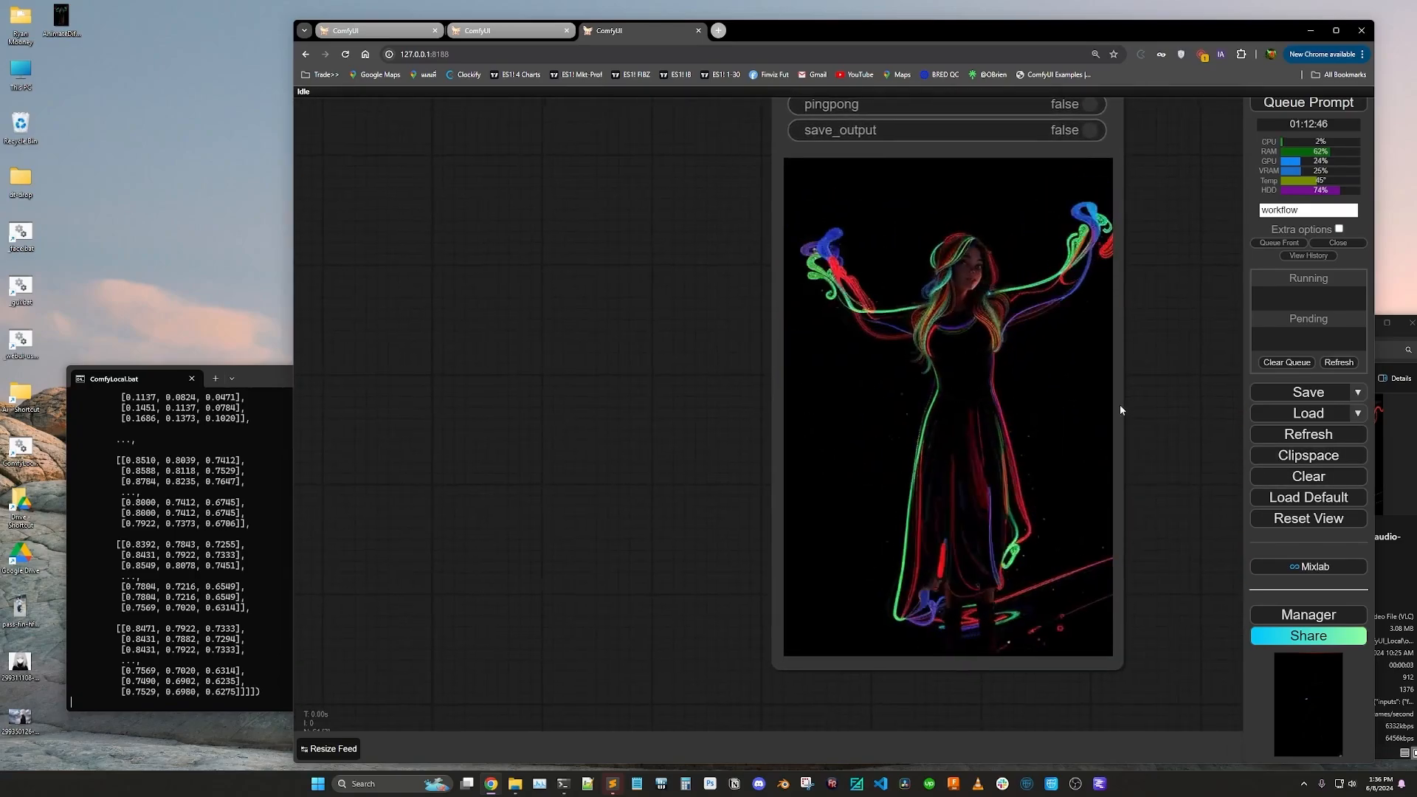
left_click_drag(1119, 408, 1025, 420)
scroll(622, 443, "up", 1)
scroll(544, 455, "down", 3)
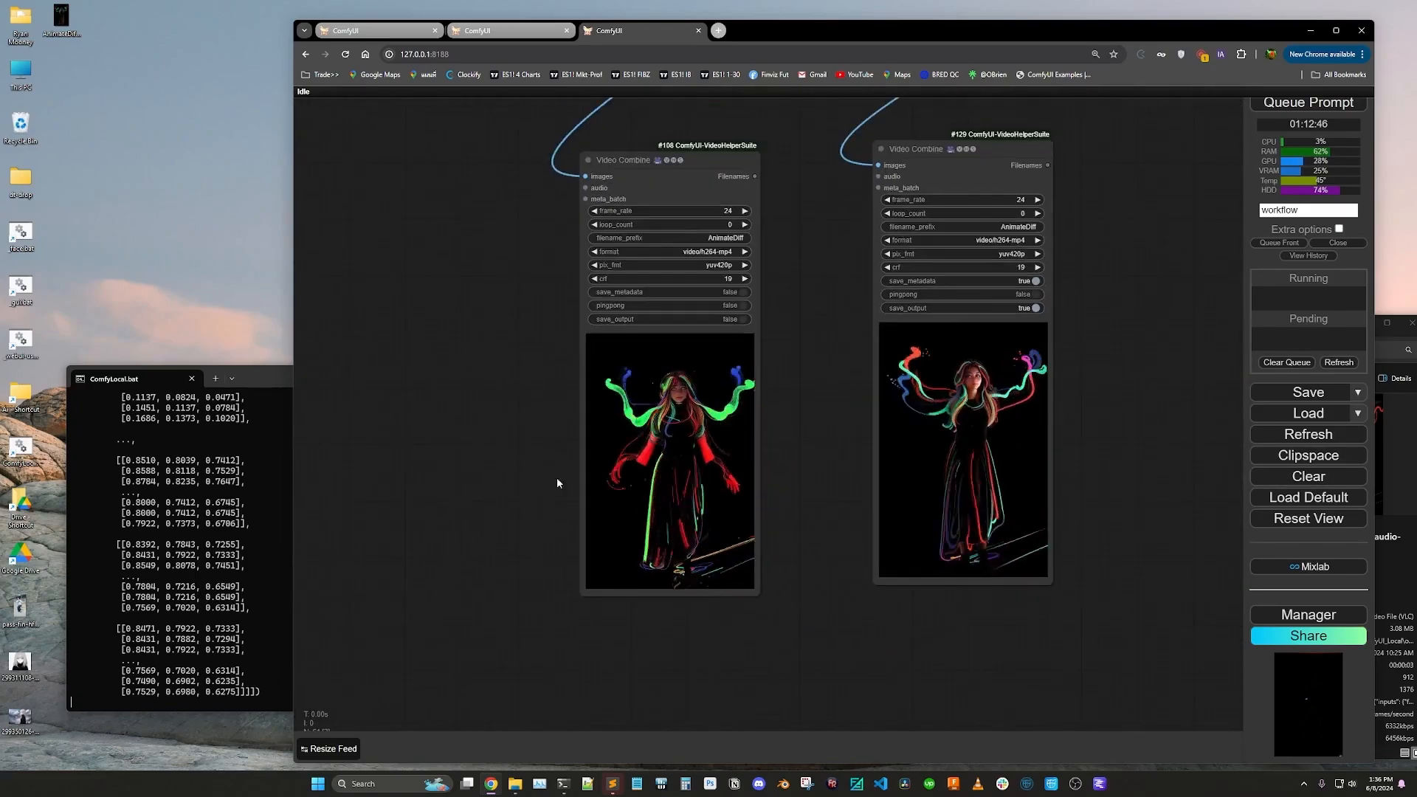
scroll(1049, 438, "up", 1)
scroll(1049, 438, "up", 6)
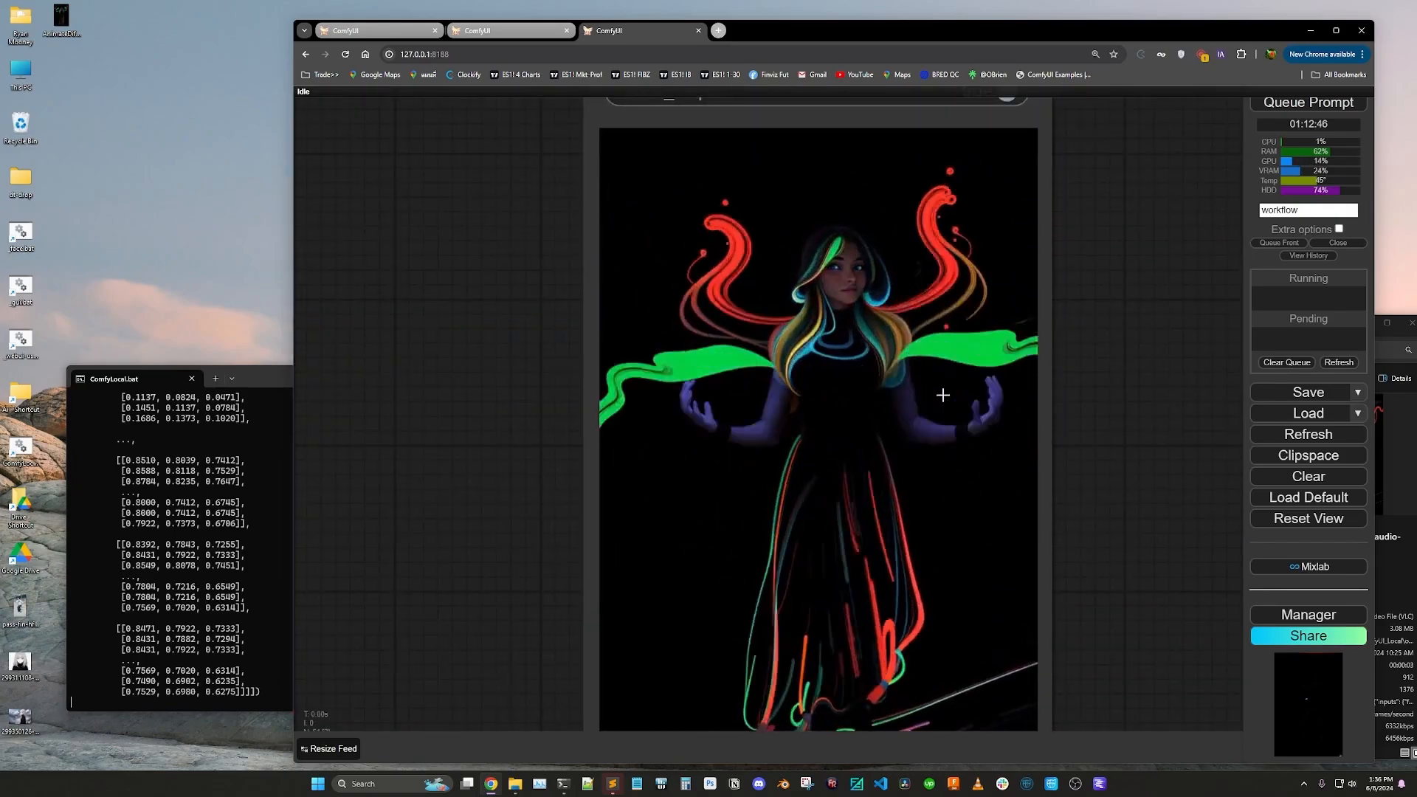
scroll(914, 380, "down", 4)
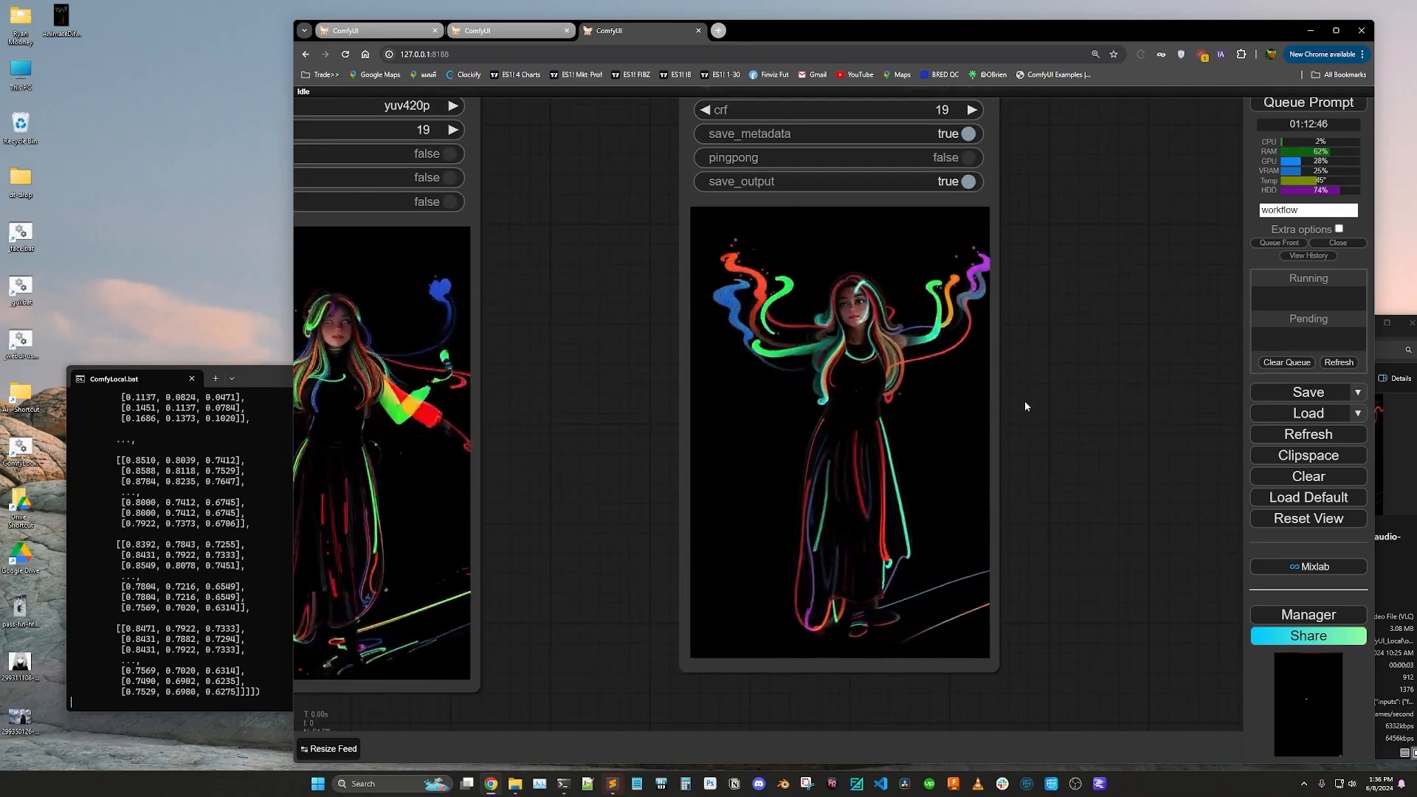
Step: Examine the whole RGB diff workflow from channel split to final outputs, and inspect the last stylised dancer video up close
scroll(1043, 450, "down", 8)
scroll(1045, 451, "down", 5)
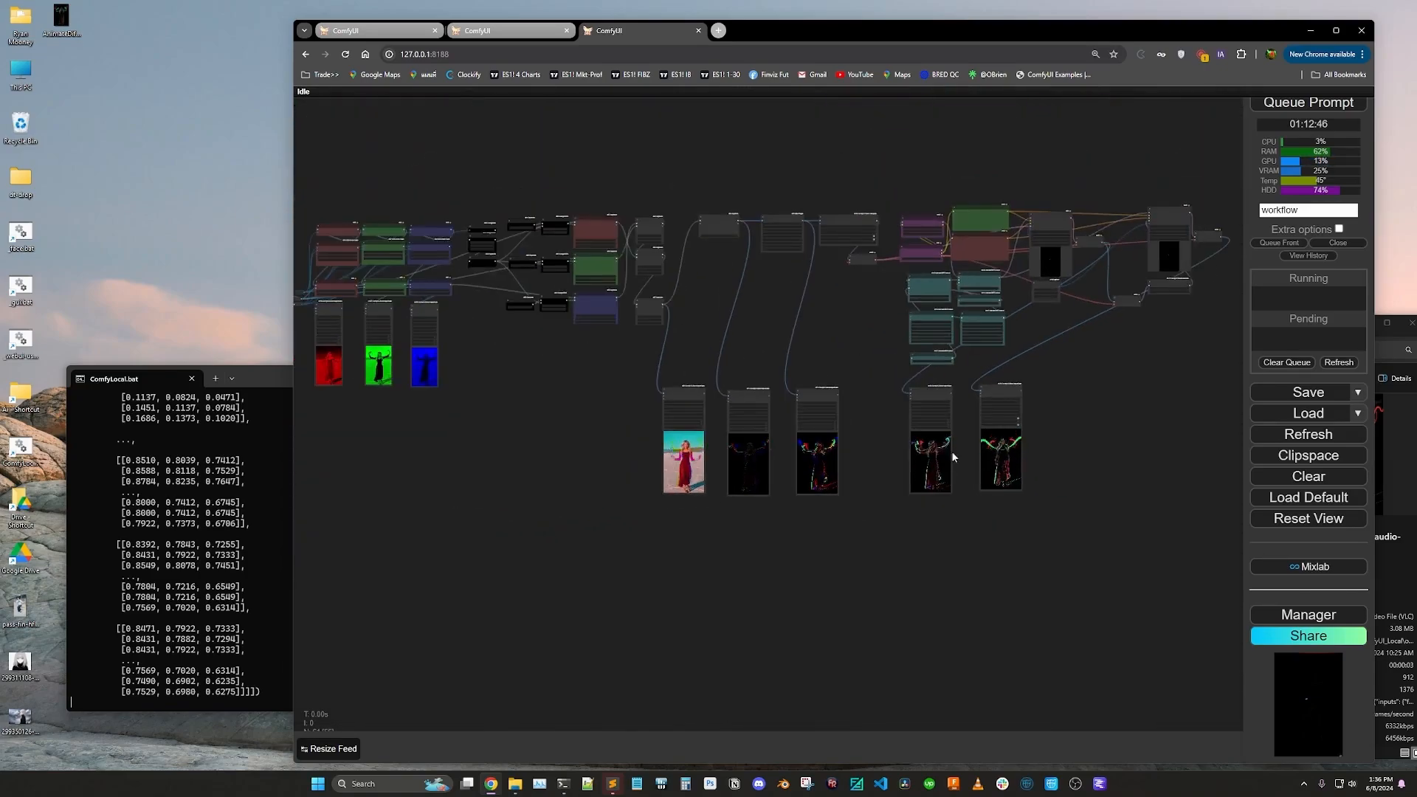
scroll(520, 269, "up", 2)
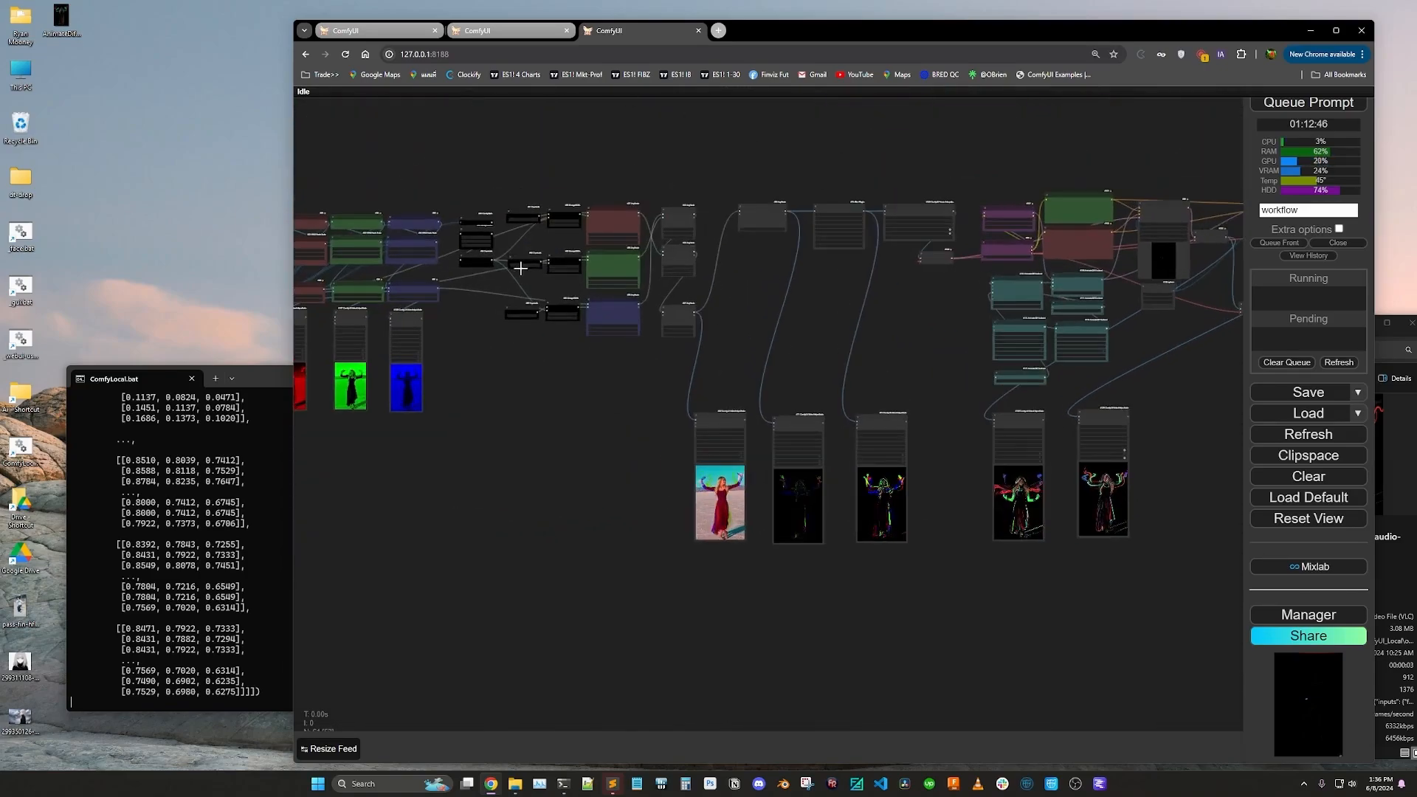
scroll(616, 273, "up", 1)
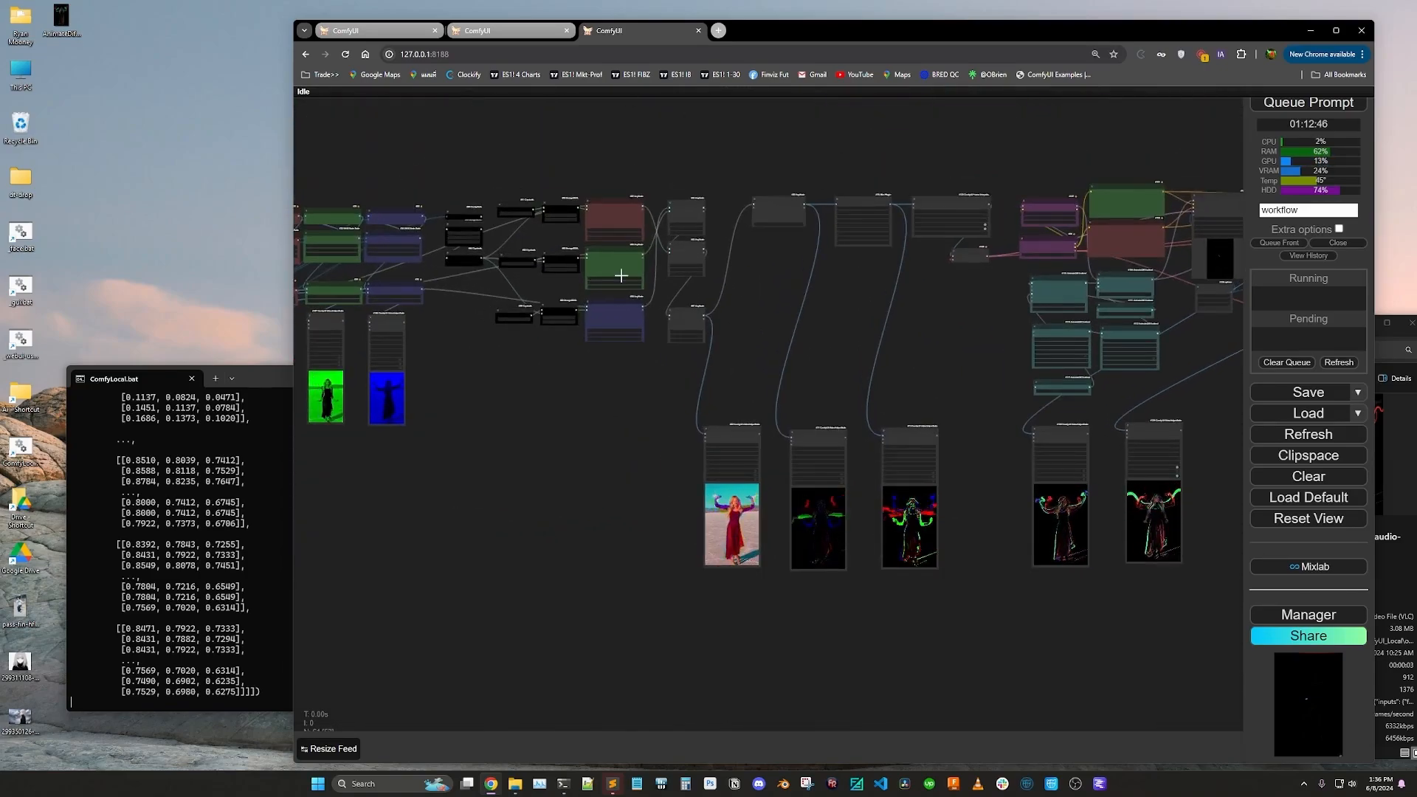
scroll(621, 275, "up", 1)
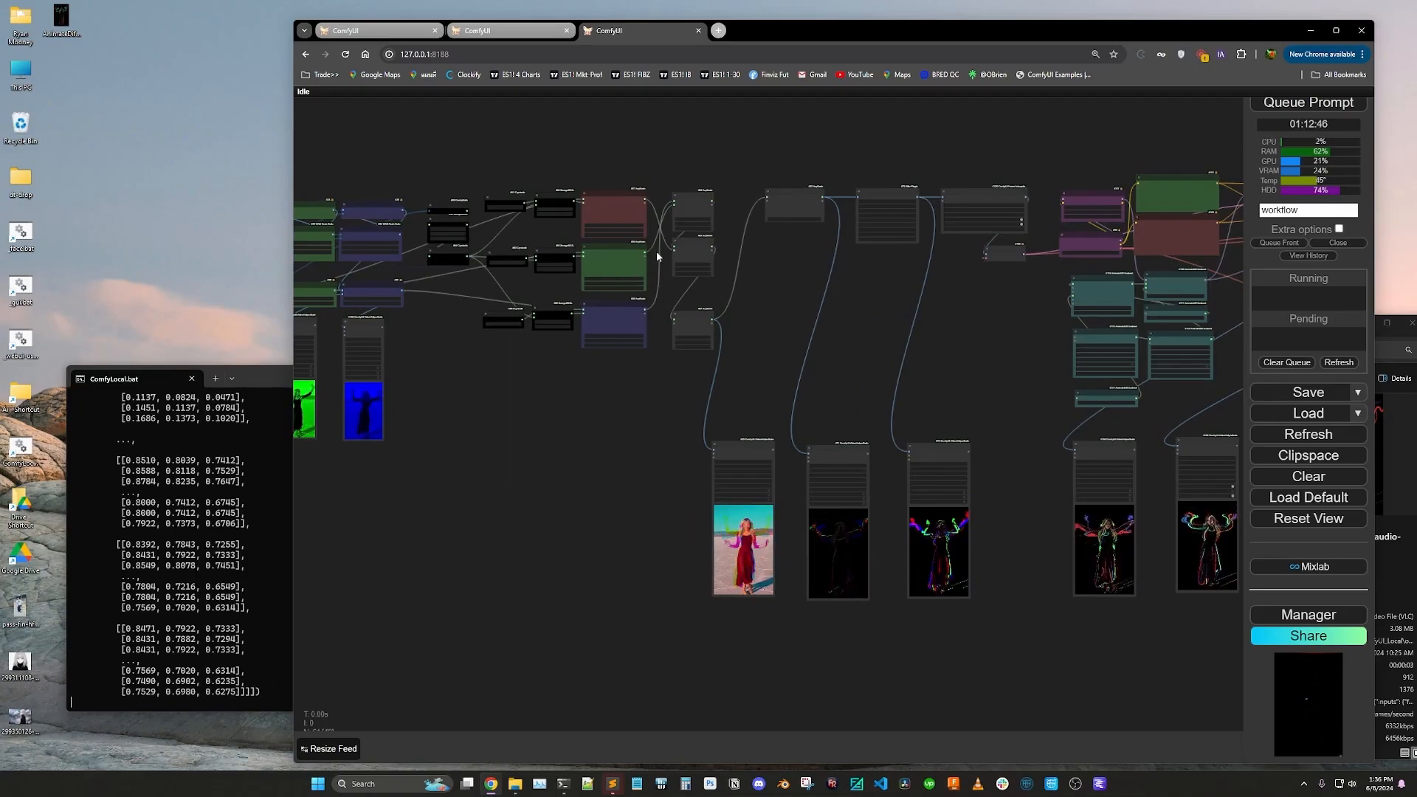
scroll(641, 251, "down", 2)
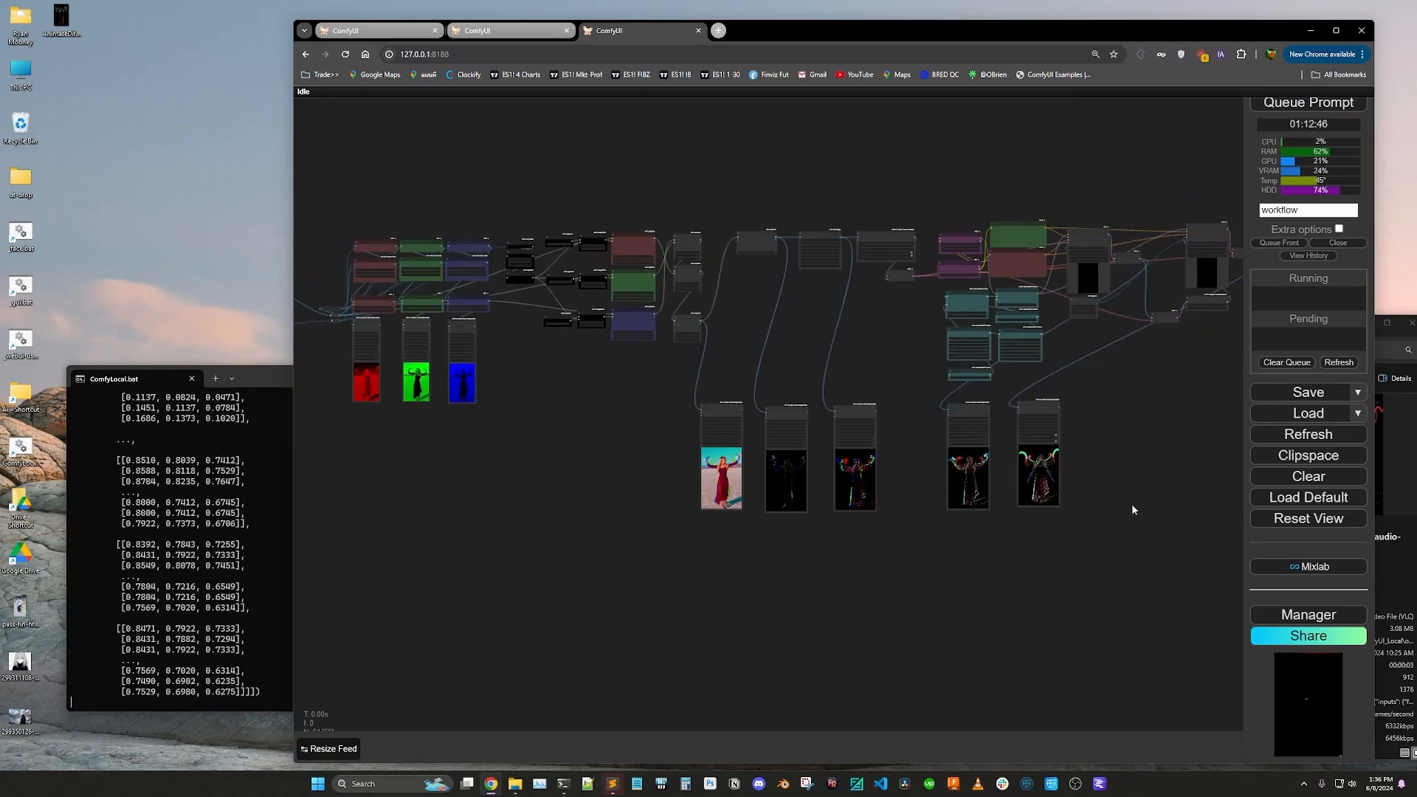
scroll(1131, 503, "up", 6)
scroll(1033, 447, "up", 5)
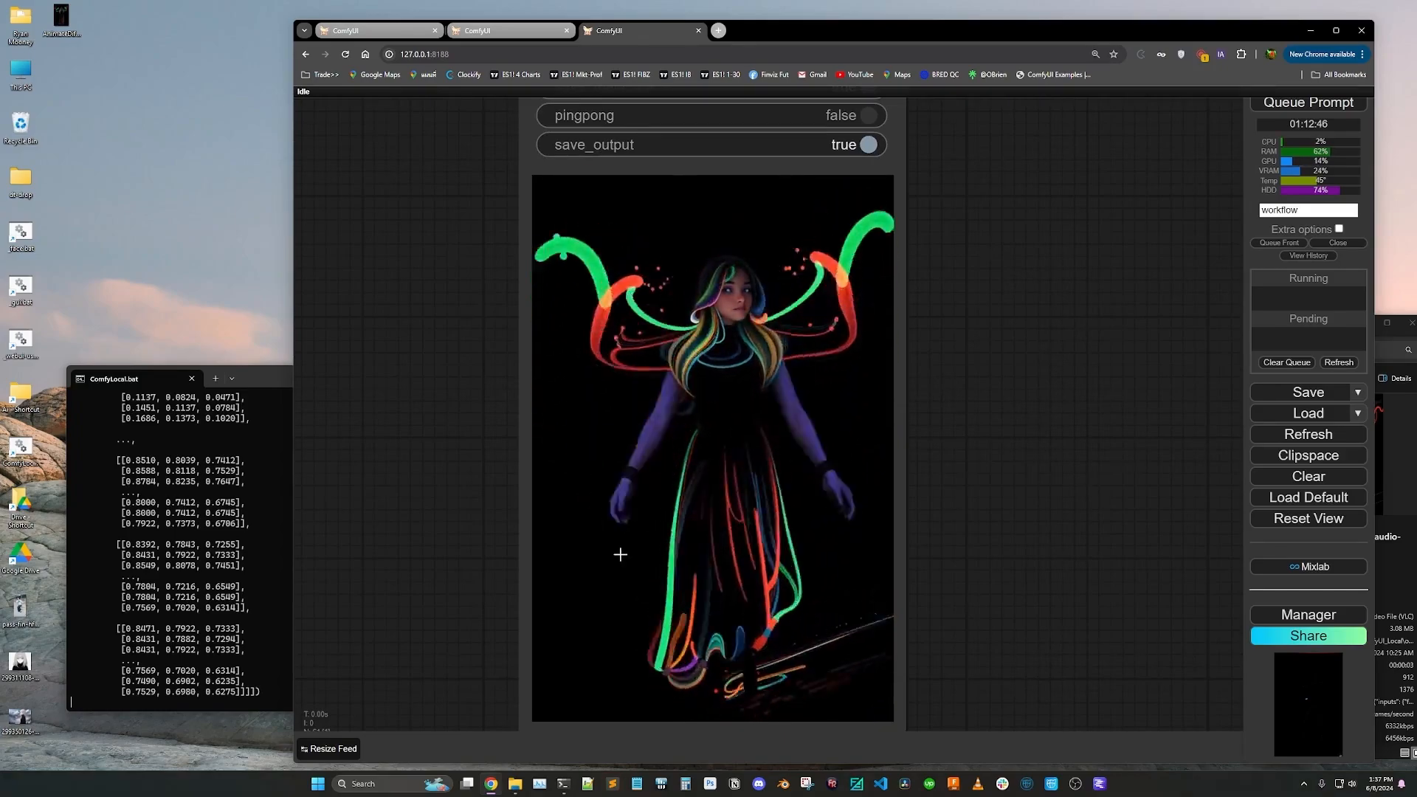
Step: Switch back to the twirl filter workflow and look over its OpenAI API and Local LLM groups
left_click(368, 32)
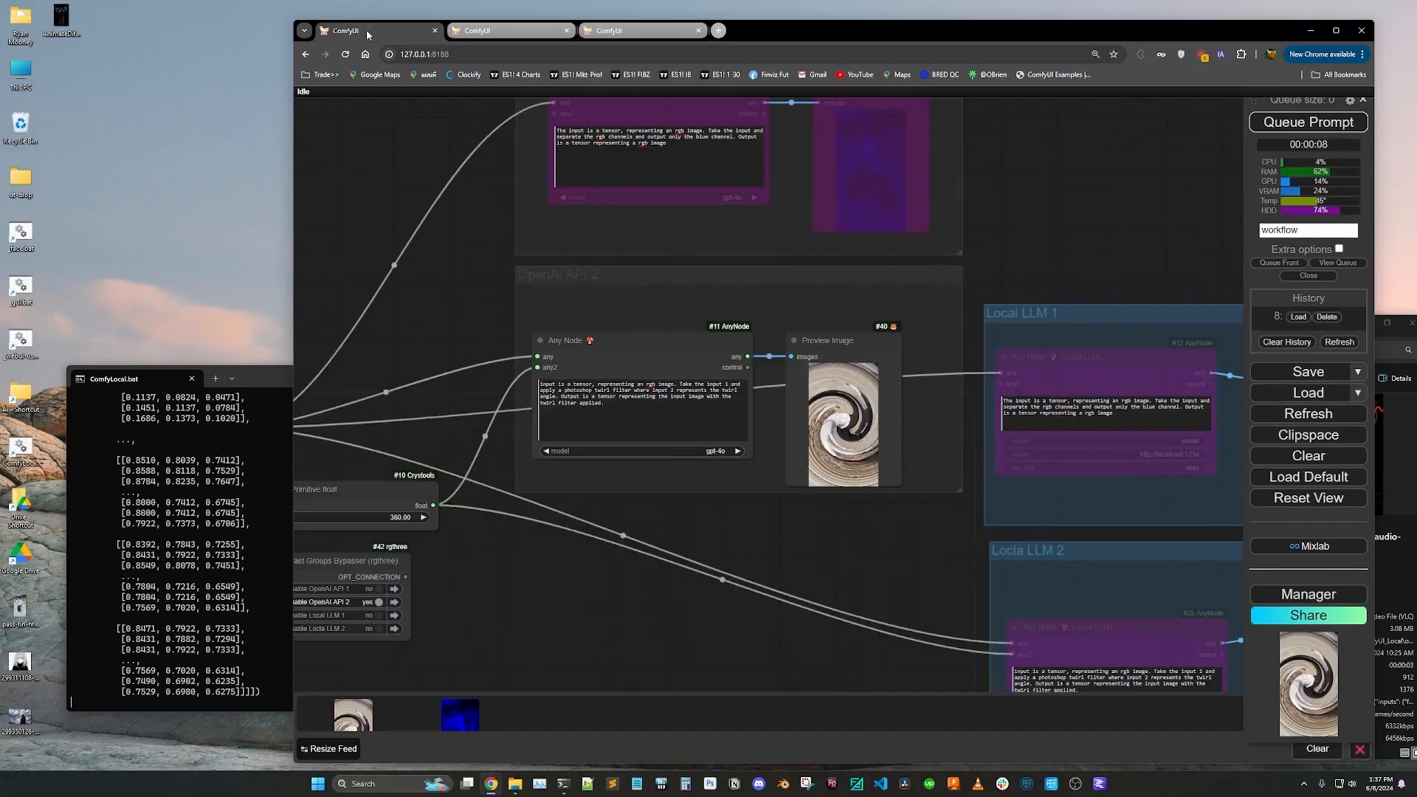
scroll(805, 408, "down", 5)
scroll(832, 298, "up", 3)
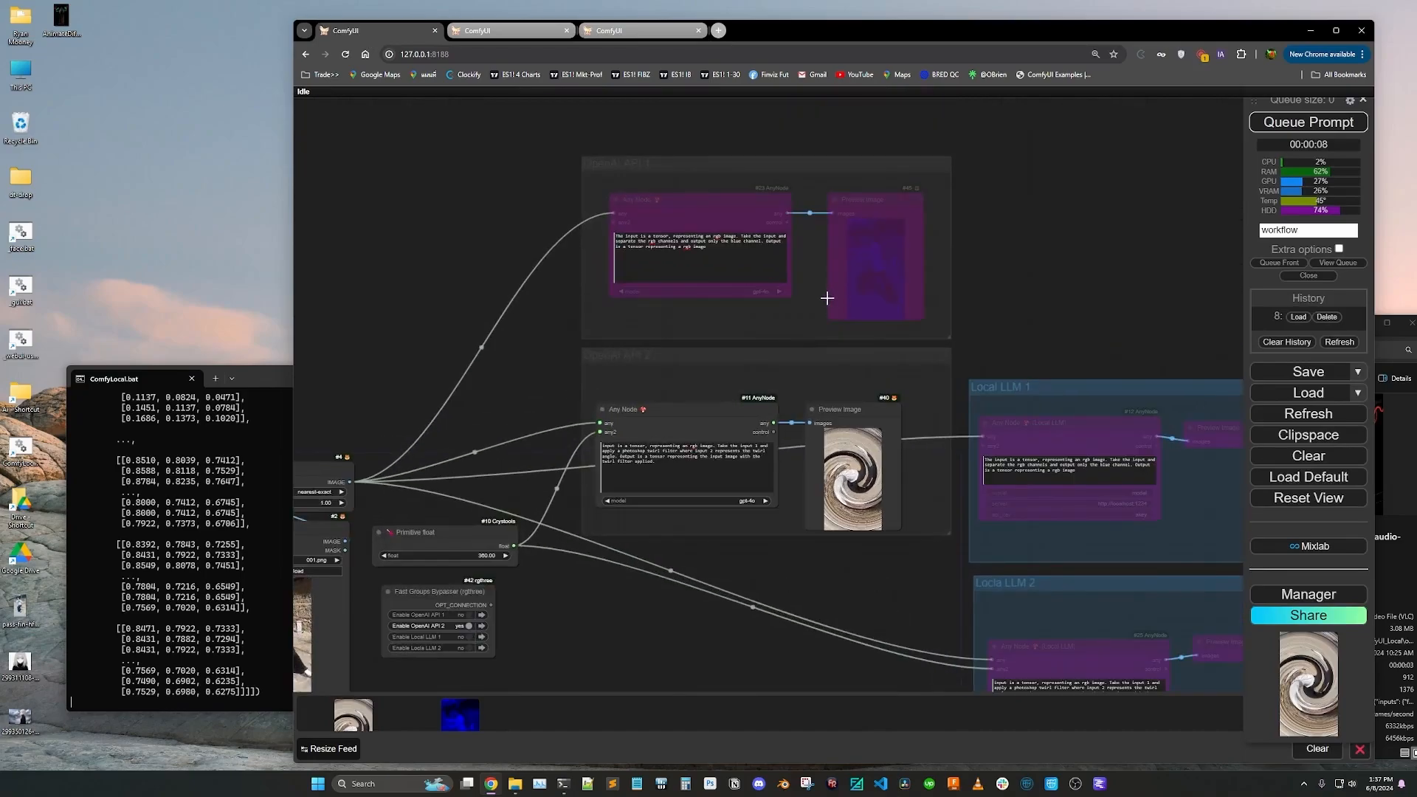
Step: Open the AnyNode GitHub page on the second desktop and read its OpenAI, Gemini and Local LLMs instructions
key("ctrl+super+Right")
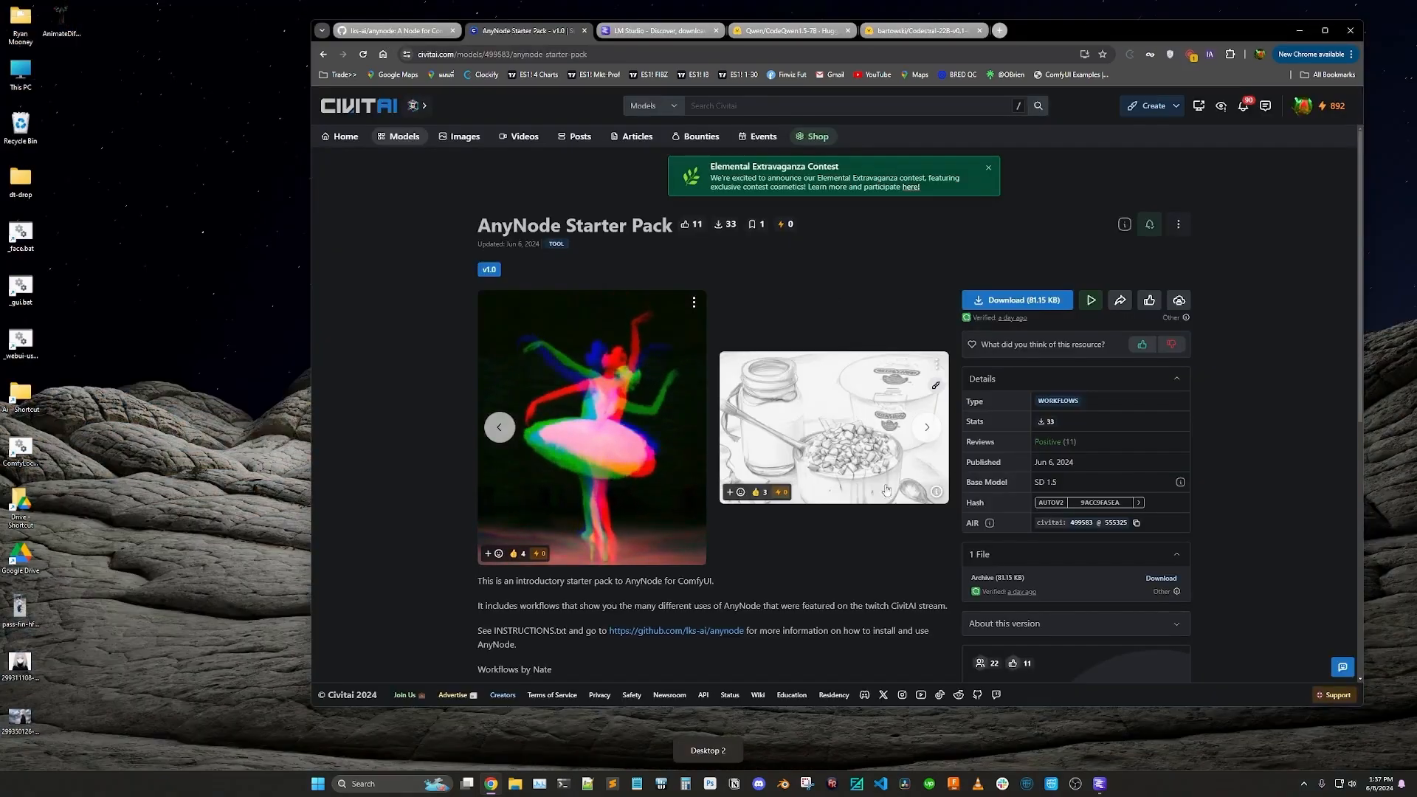
left_click(391, 31)
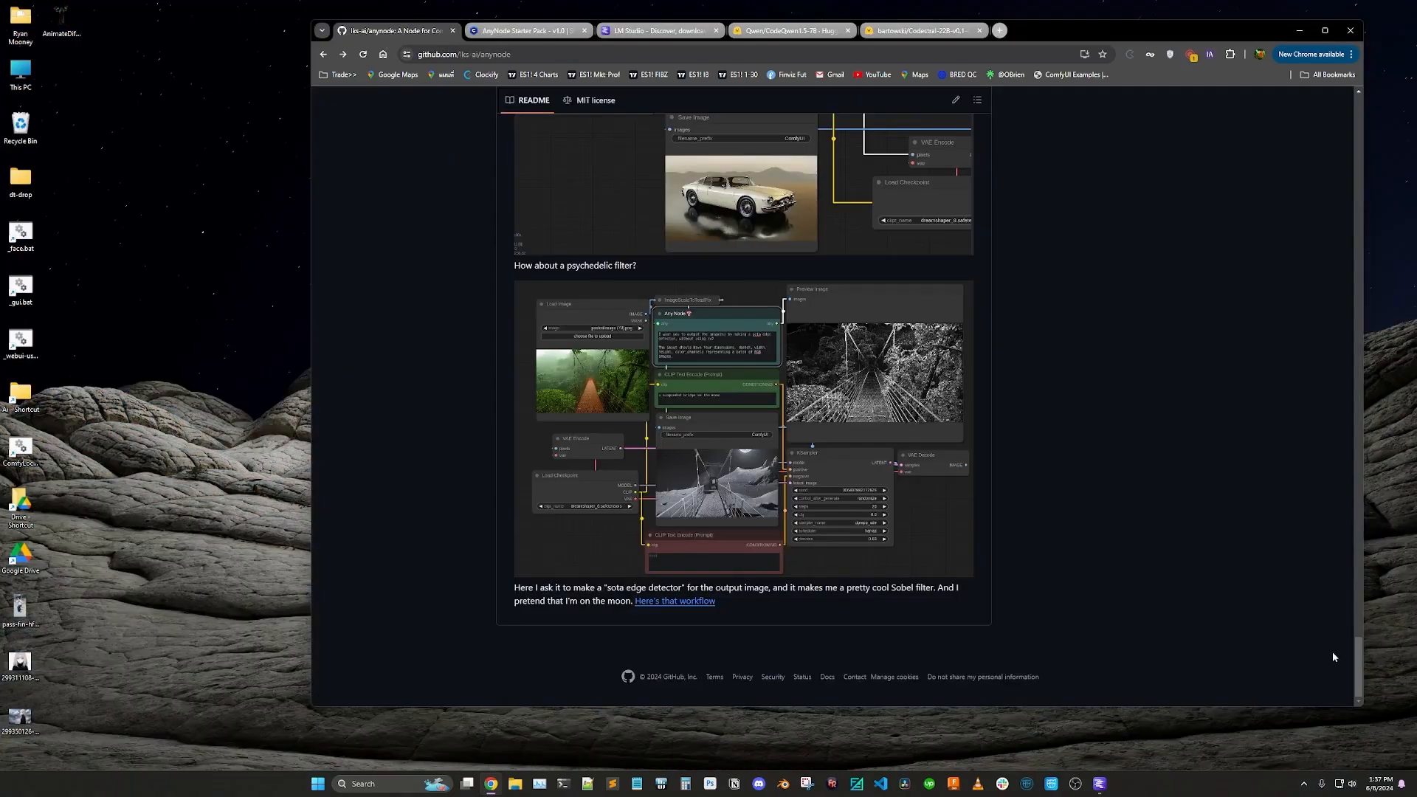
left_click_drag(1360, 663, 1371, 226)
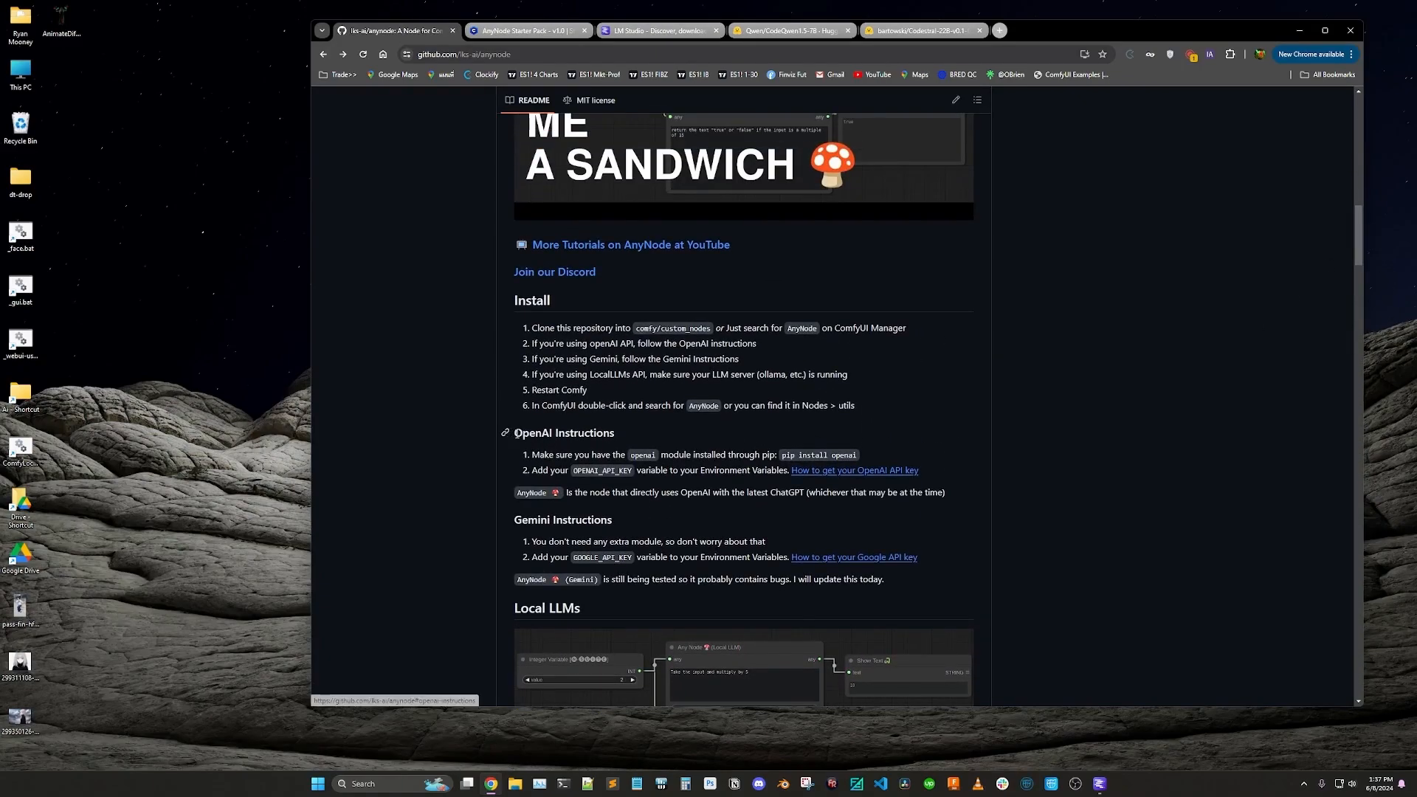
left_click_drag(513, 433, 921, 473)
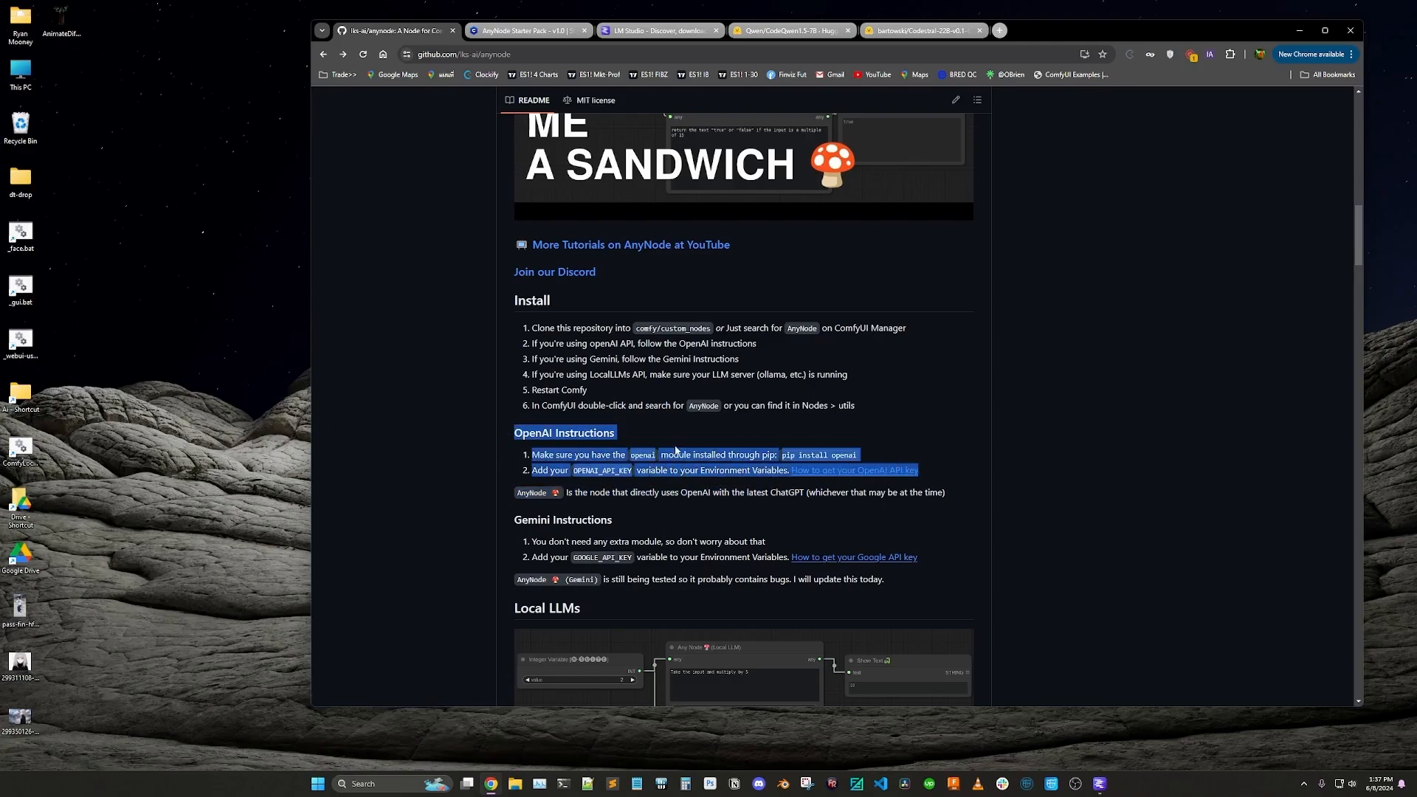
left_click(677, 455)
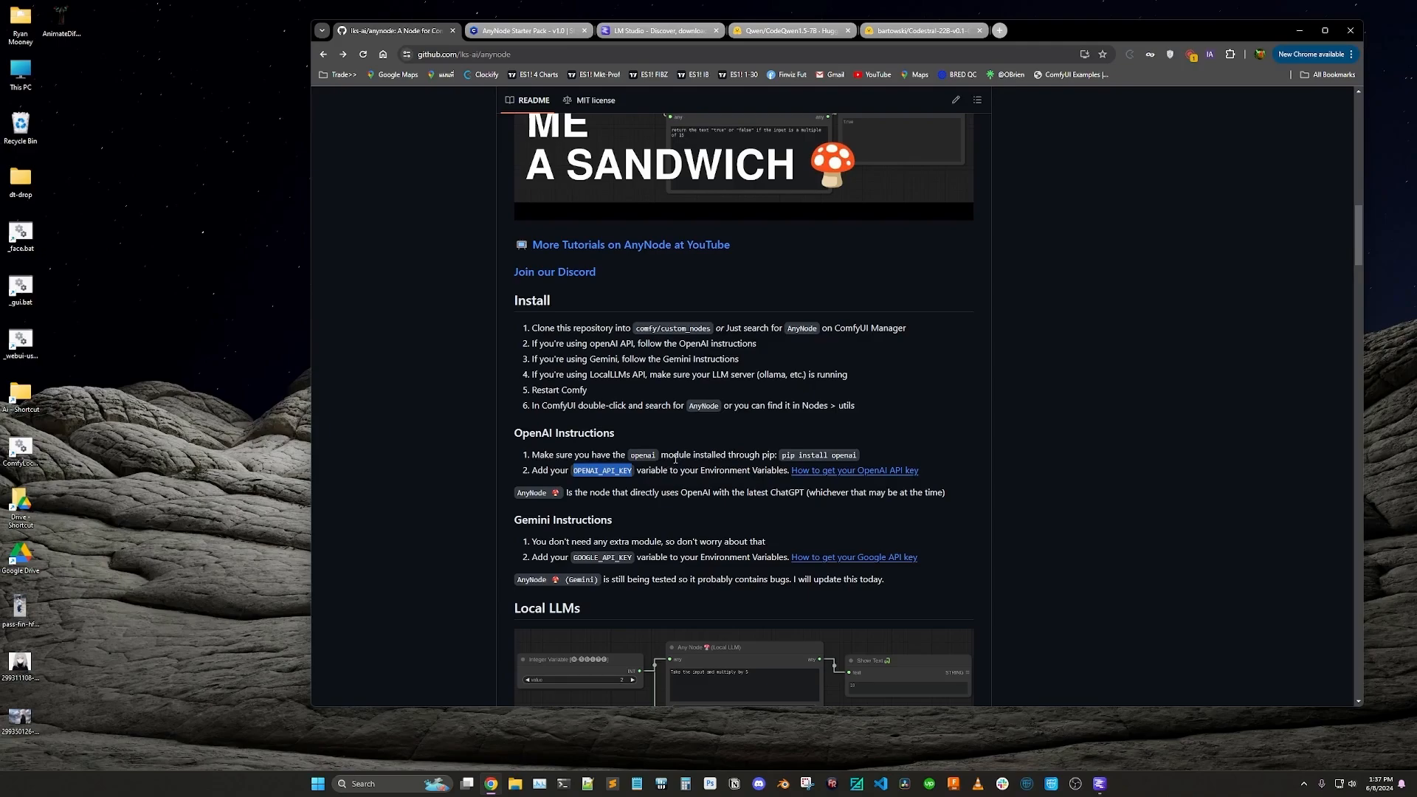
scroll(674, 457, "down", 3)
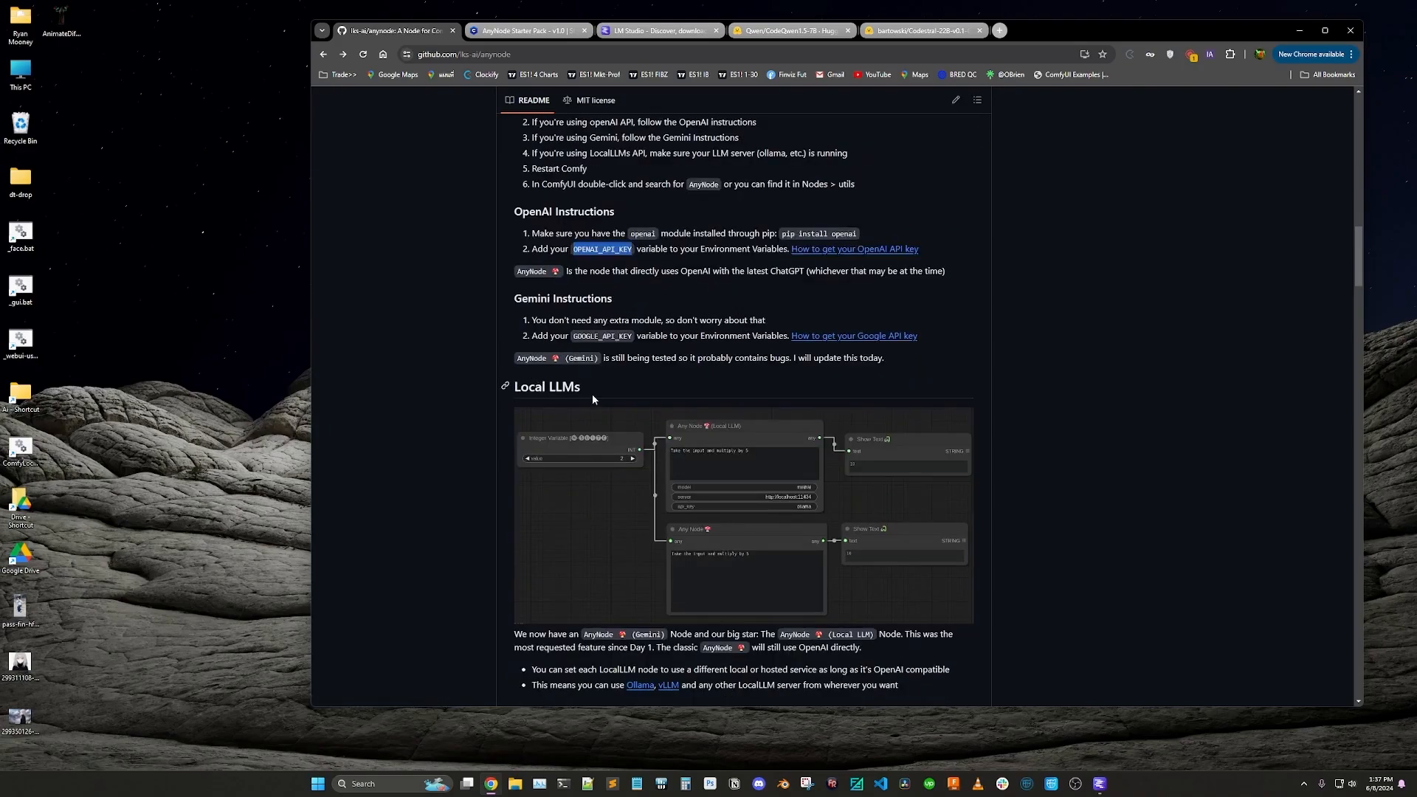
scroll(640, 402, "down", 1)
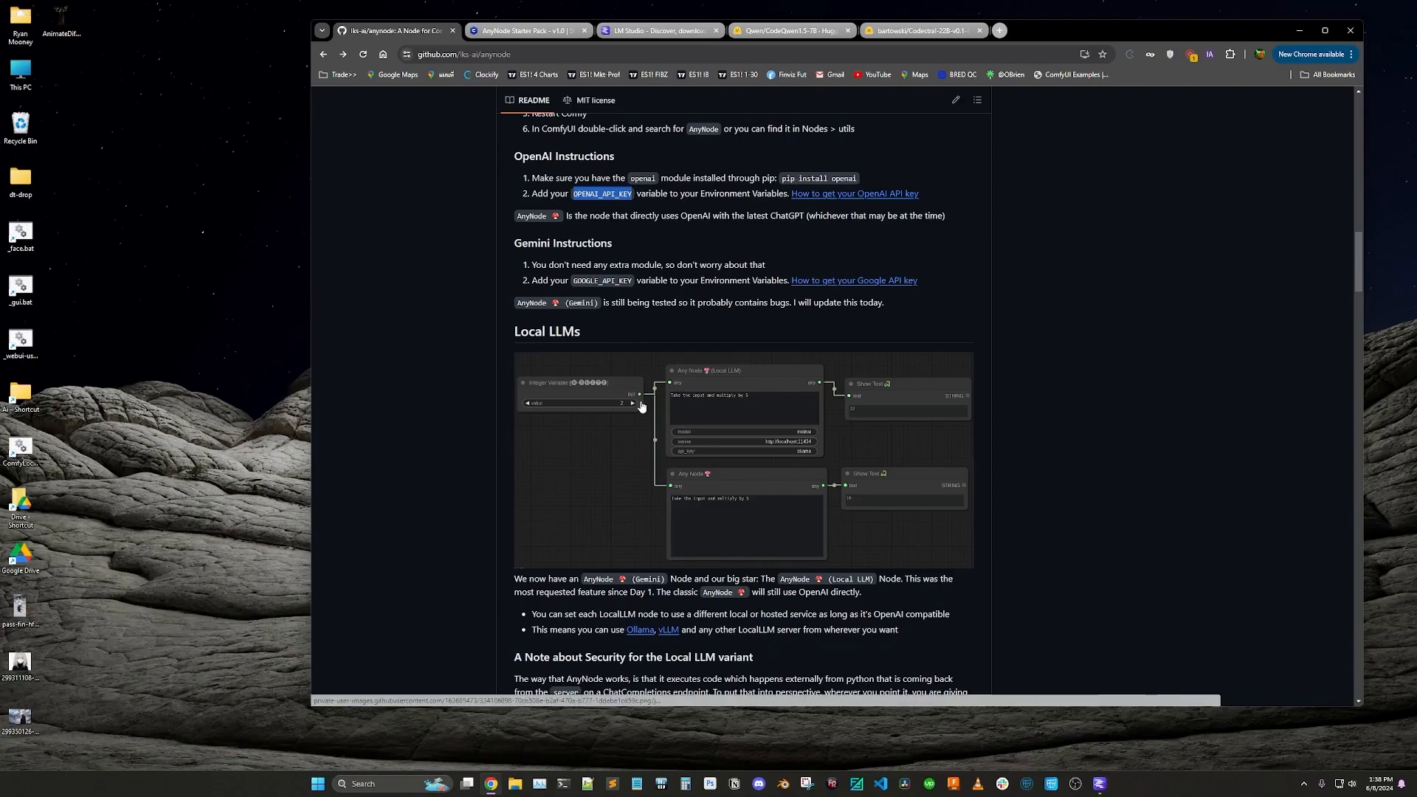
Step: View the LM Studio website, switch to the LM Studio app and search its models for "qwen"
left_click(643, 31)
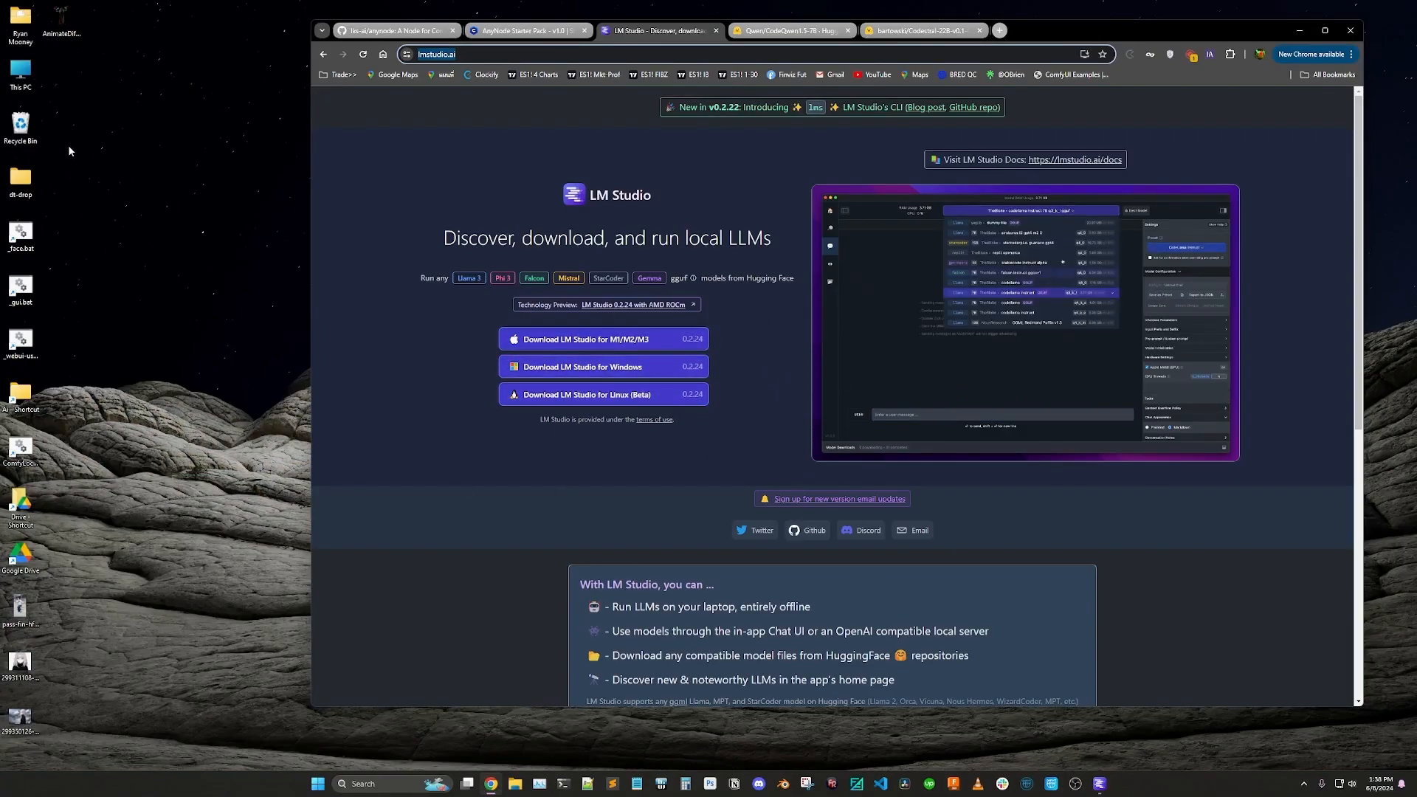
left_click(1101, 785)
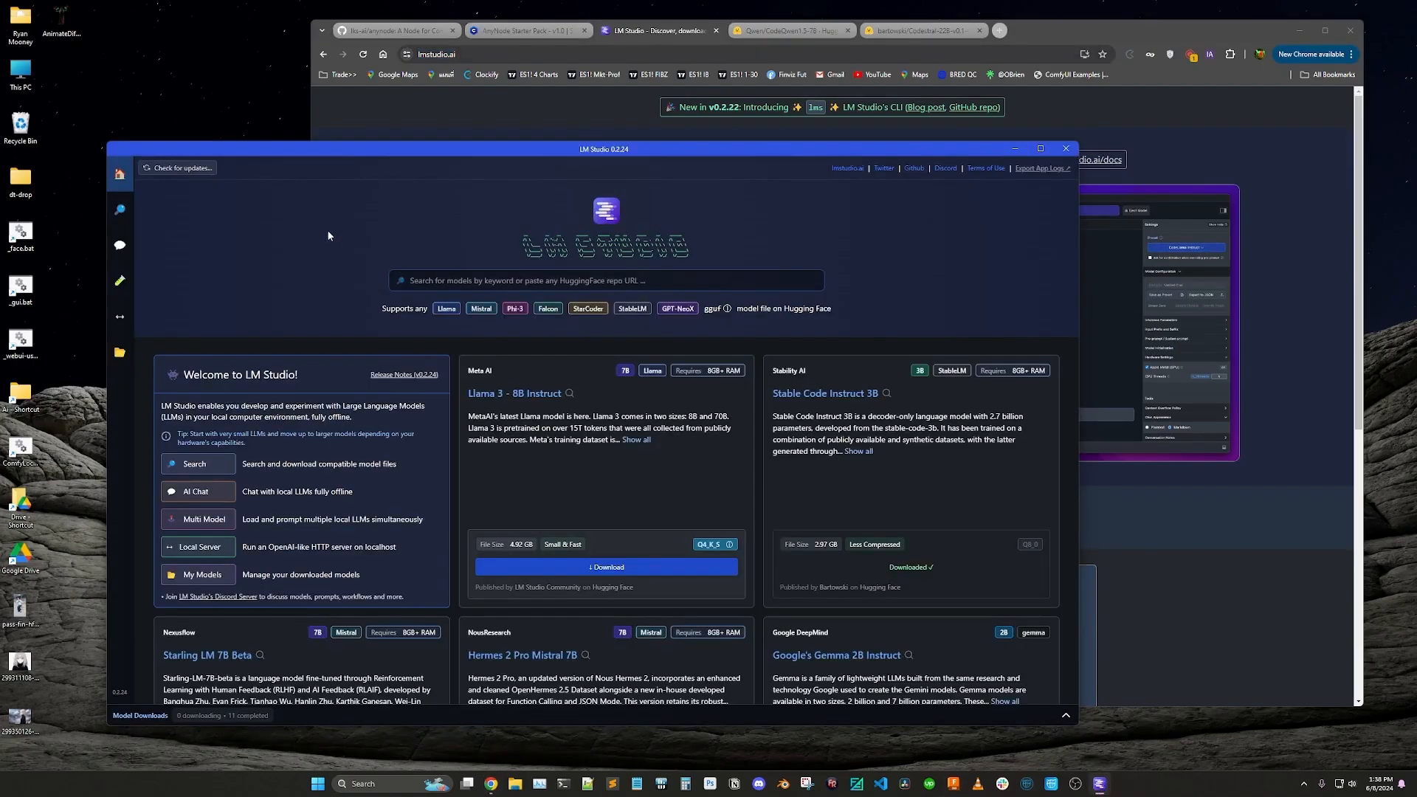
left_click(441, 280)
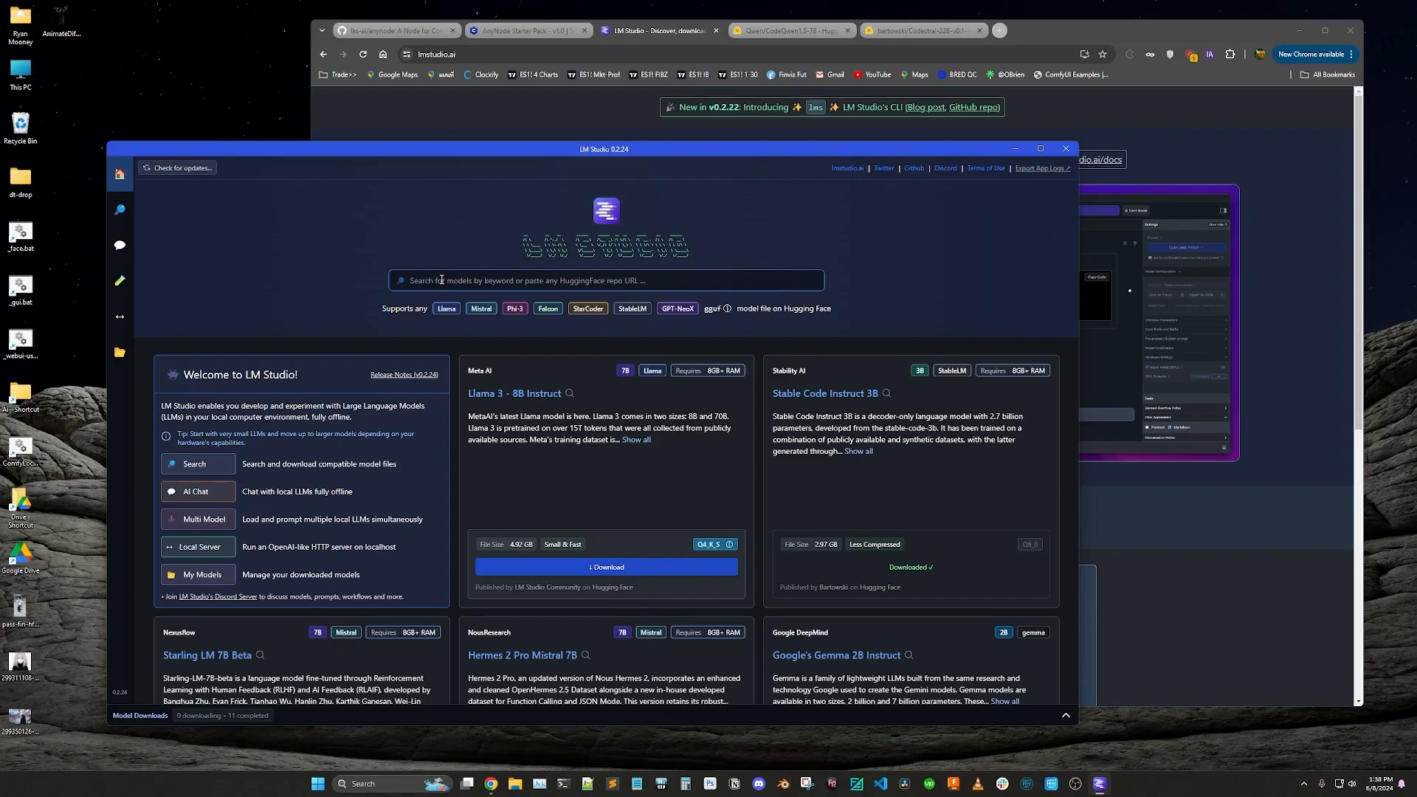
type("qwe")
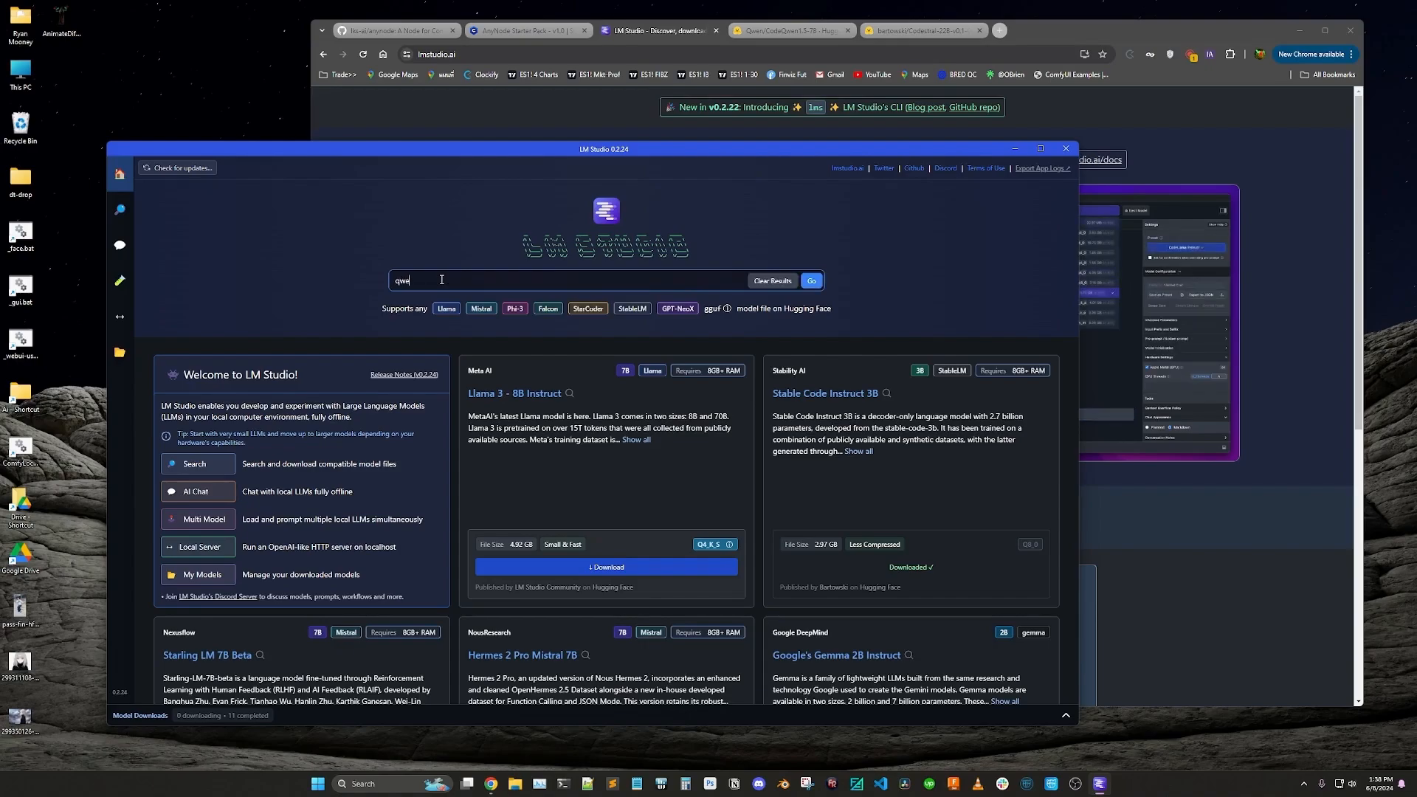
type("n")
key("Return")
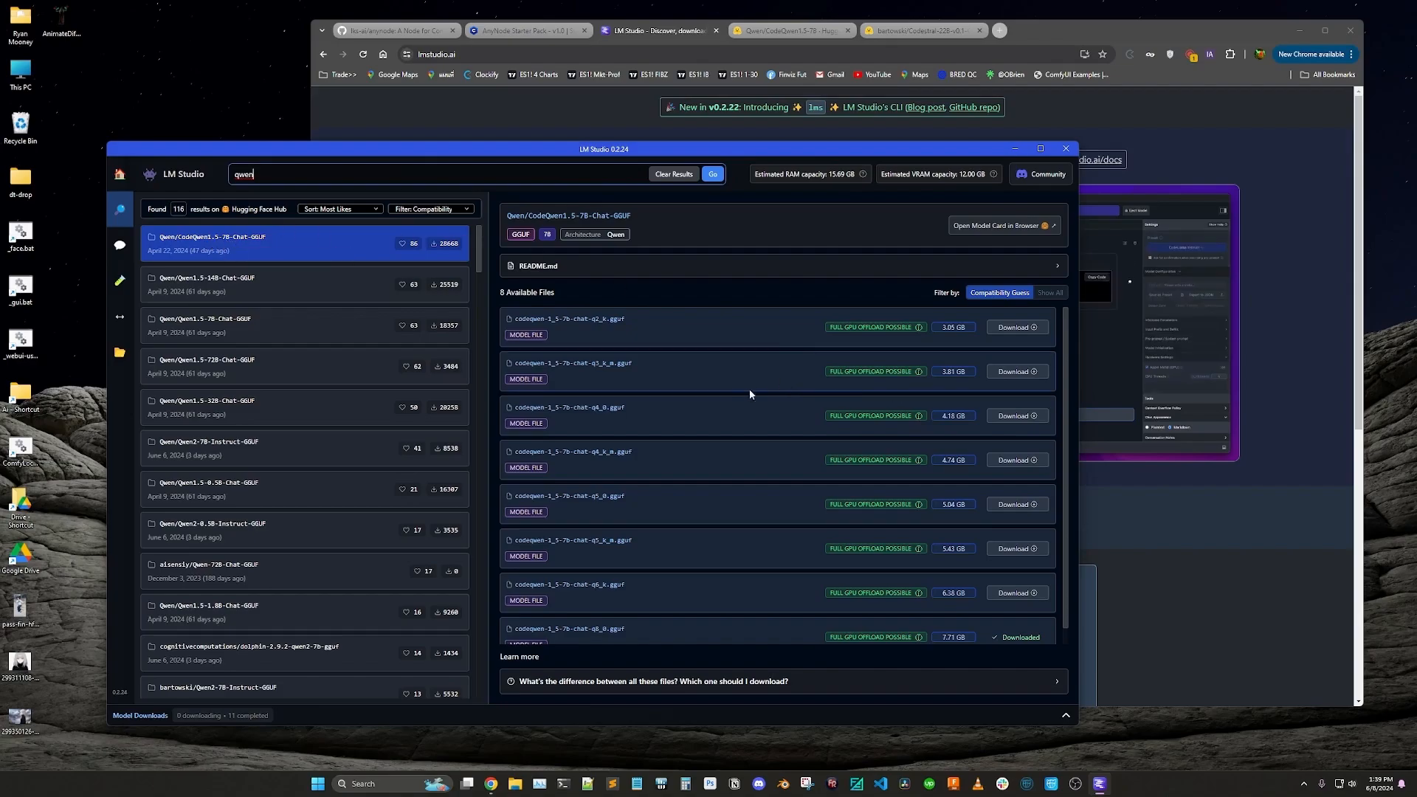
Step: Examine the available CodeQwen1.5-7B-Chat-GGUF files and the explanation of the differences between quantization levels
scroll(737, 403, "down", 1)
scroll(714, 558, "up", 1)
scroll(715, 557, "down", 1)
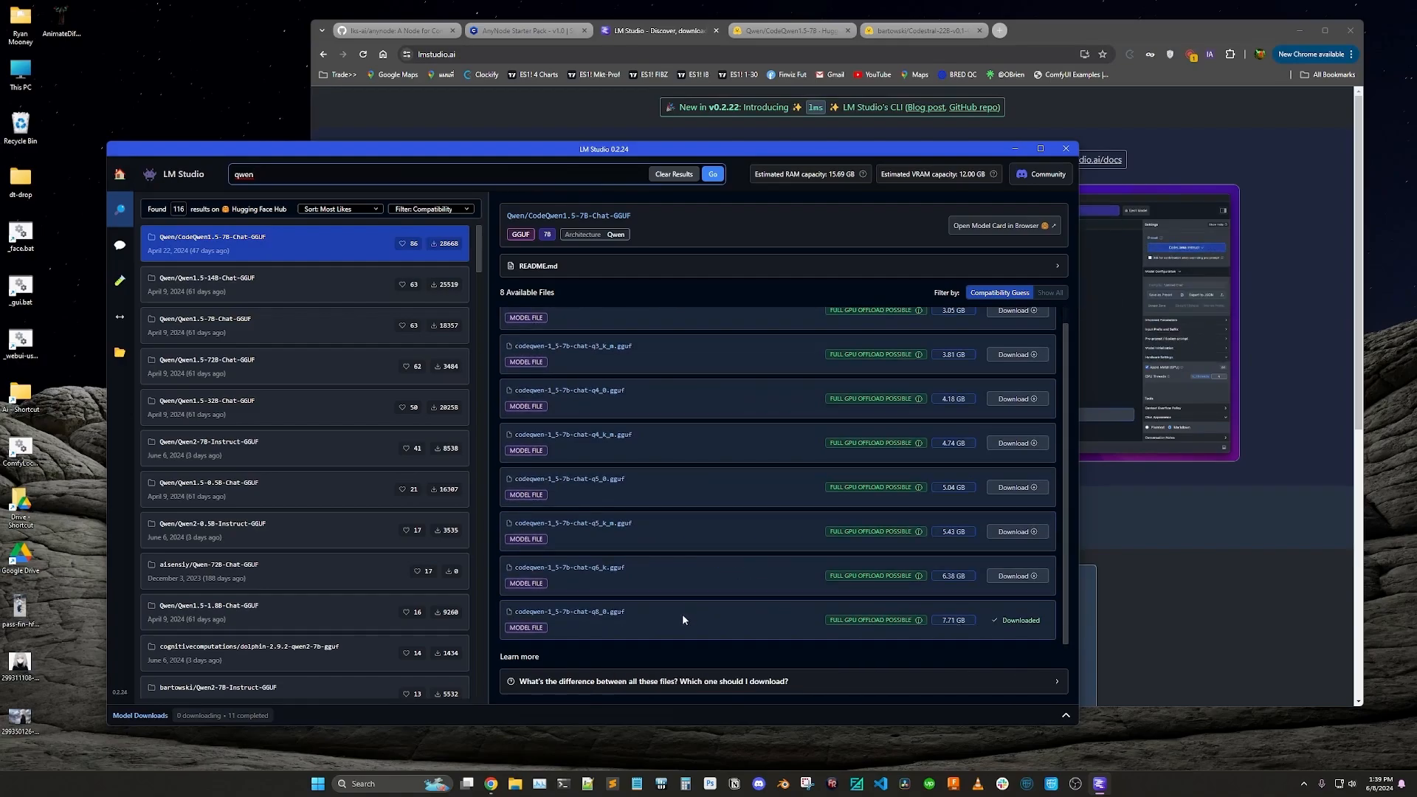
scroll(681, 613, "up", 1)
left_click(535, 682)
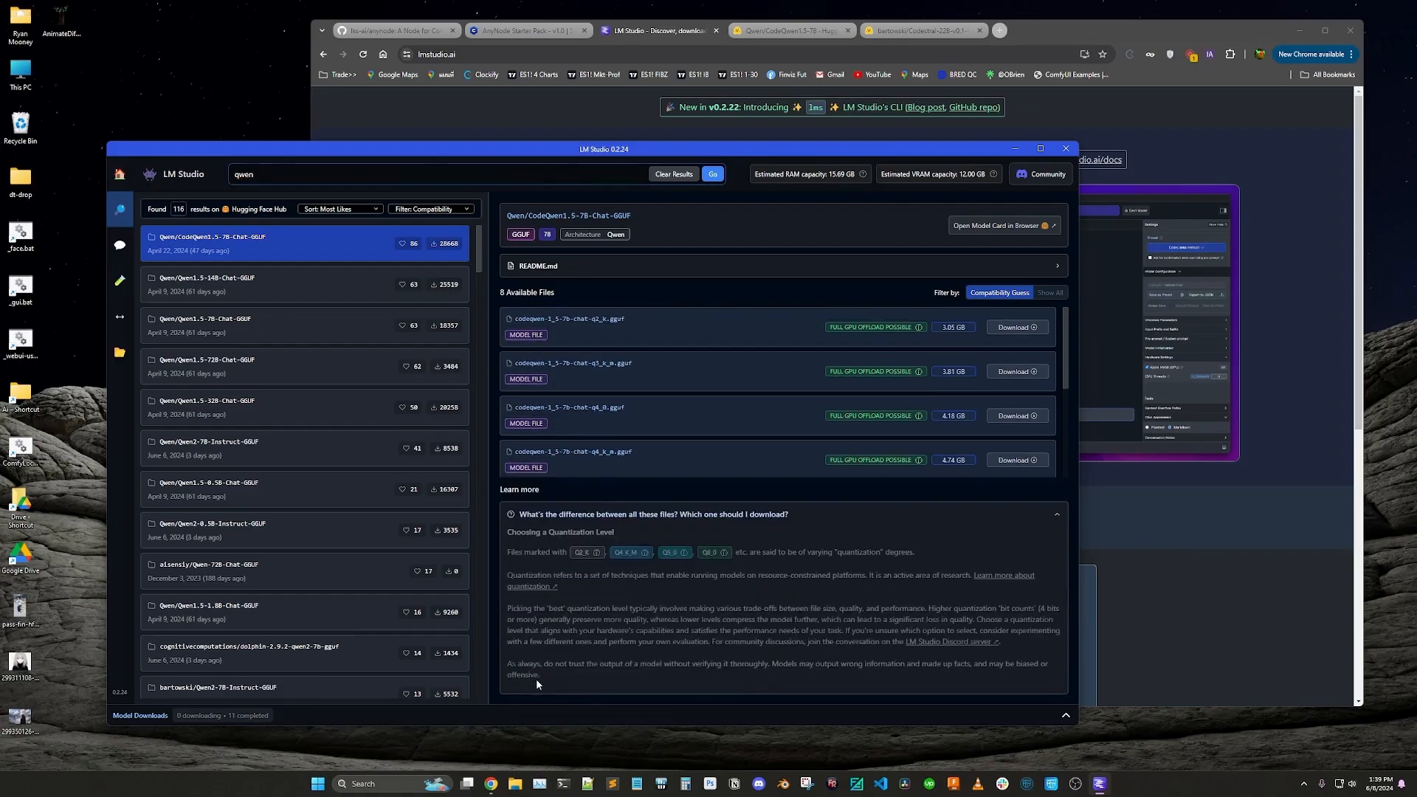
left_click(544, 517)
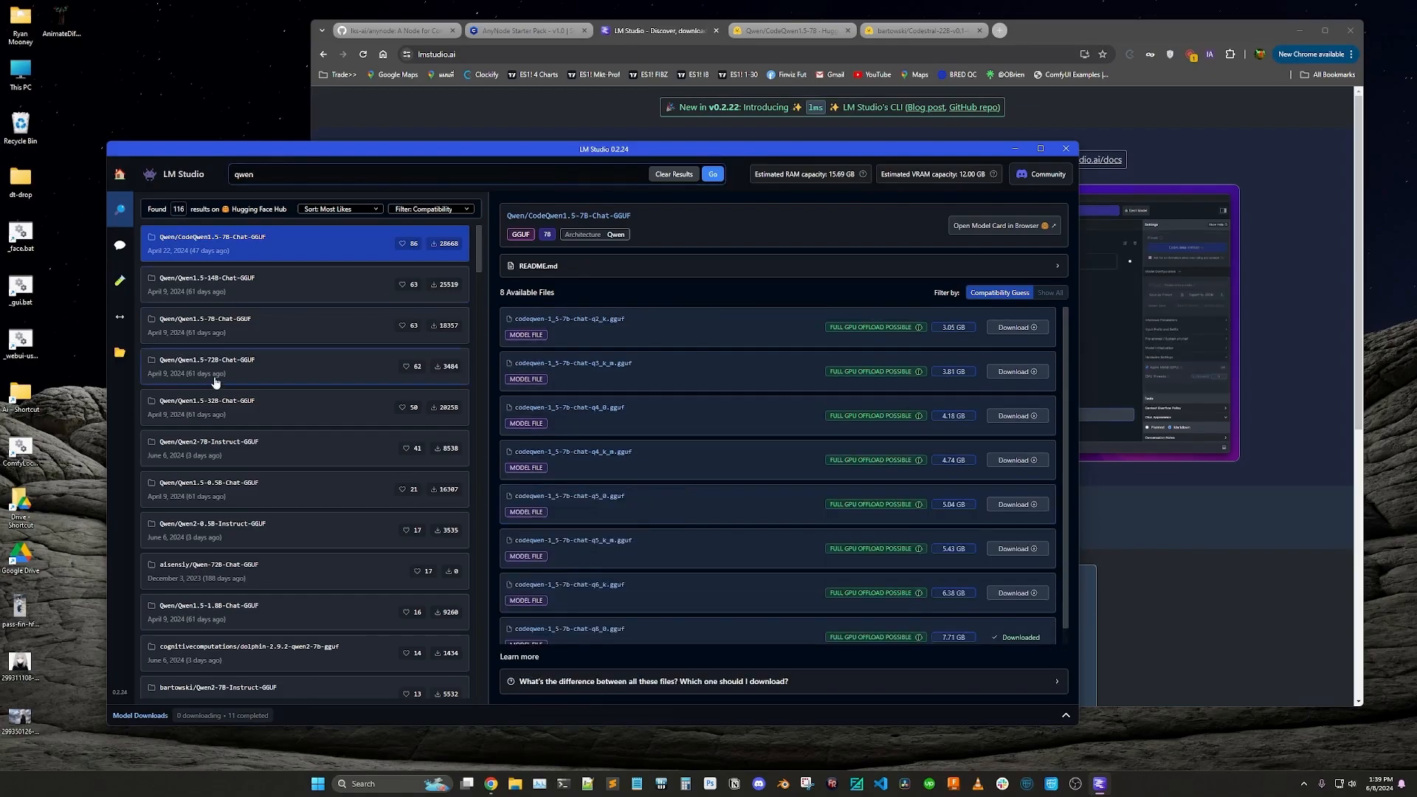
Step: Search the models for "code" and show the files of bartowski/Codestral-22B-v0.1-GGUF
left_click(120, 175)
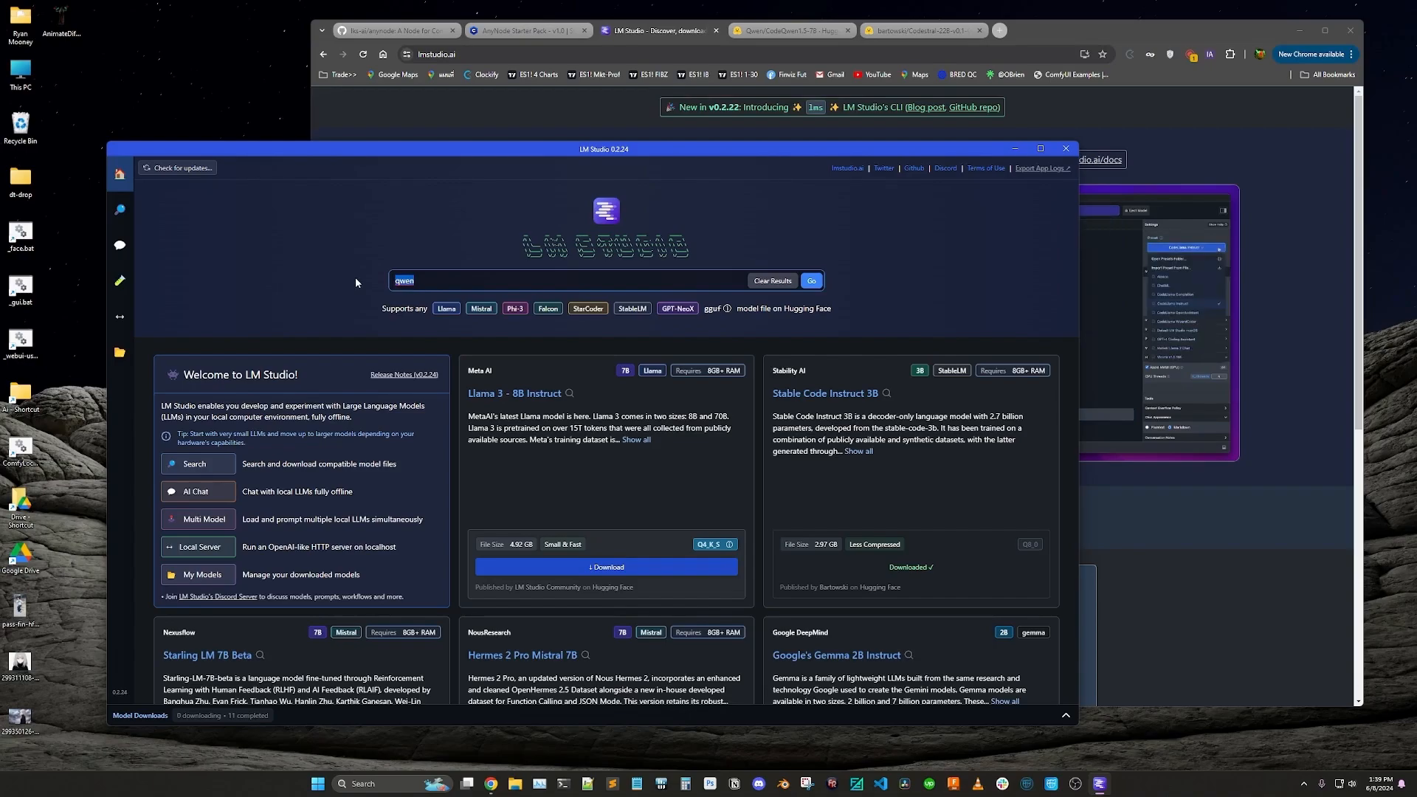
type("code")
key("Return")
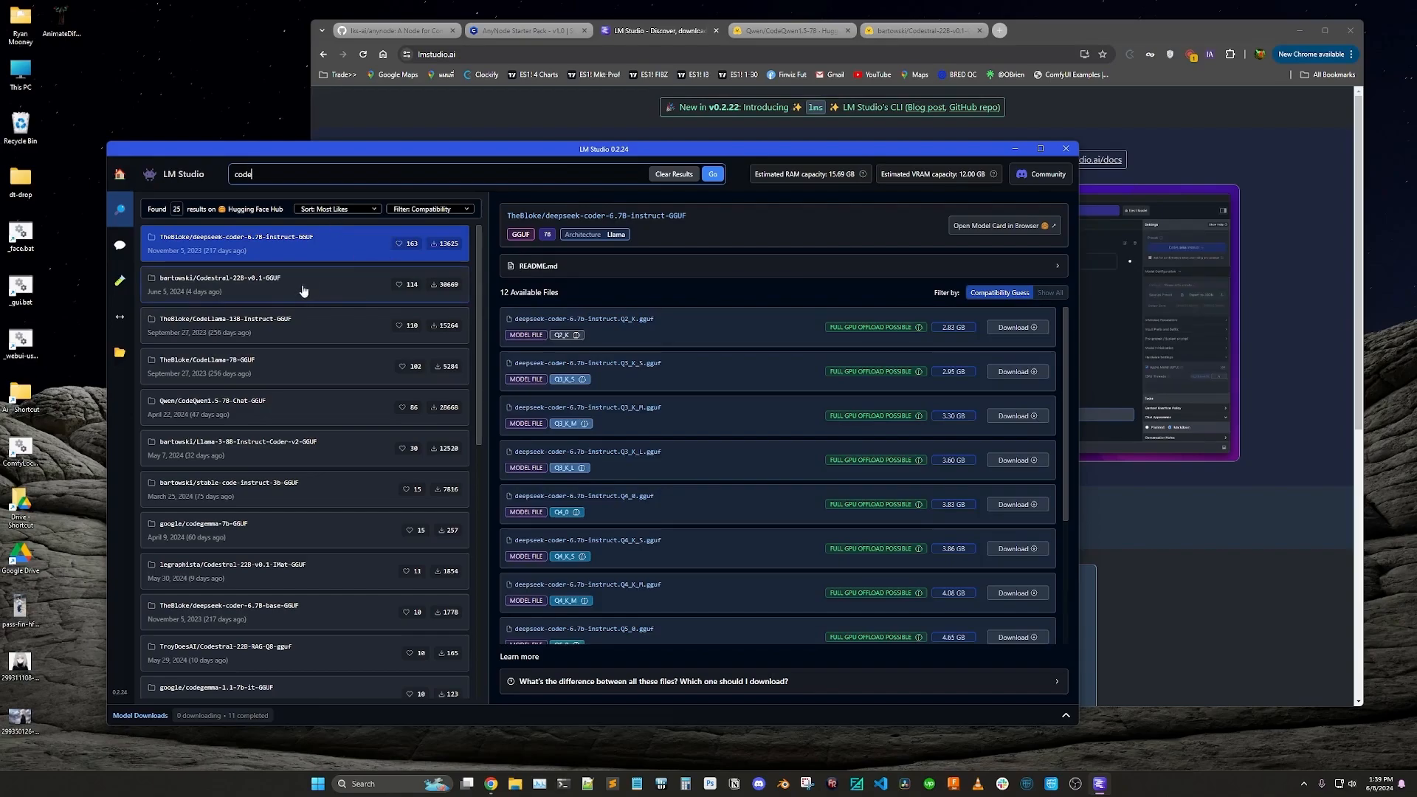
left_click(207, 288)
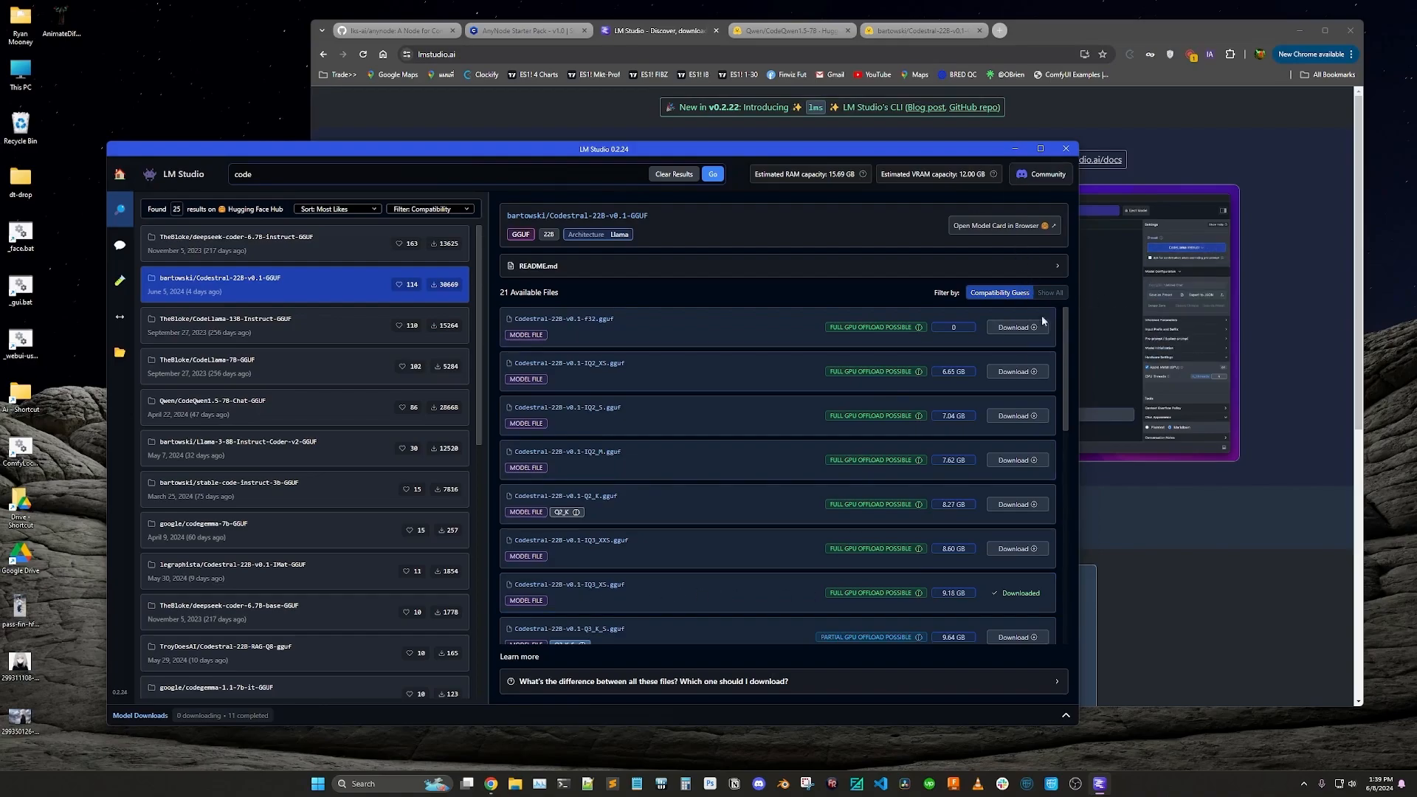
Step: Compare the sizes and GPU offload compatibility of the Codestral-22B files, checking the note for the IQ3_XS version
scroll(767, 583, "down", 8)
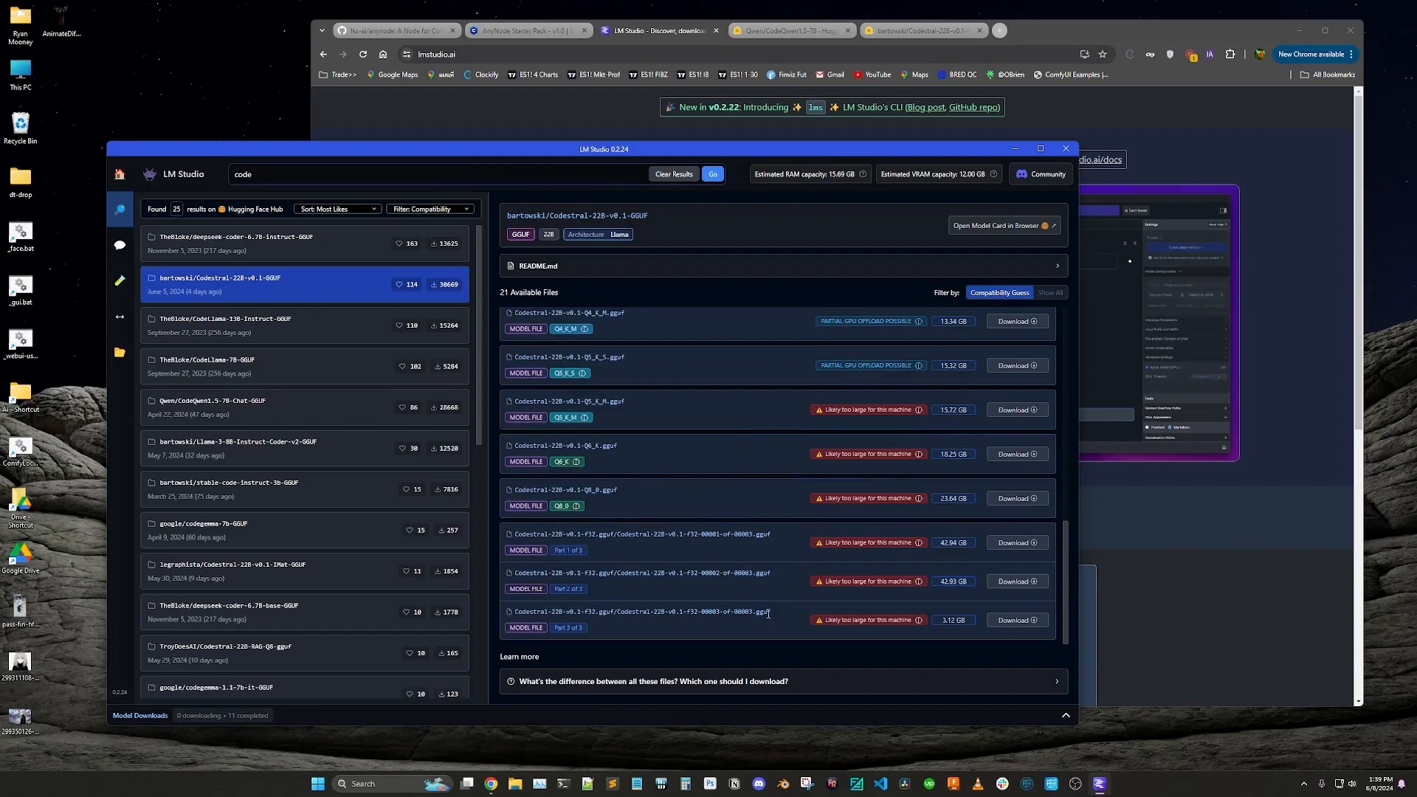
scroll(770, 613, "up", 1)
scroll(769, 613, "up", 1)
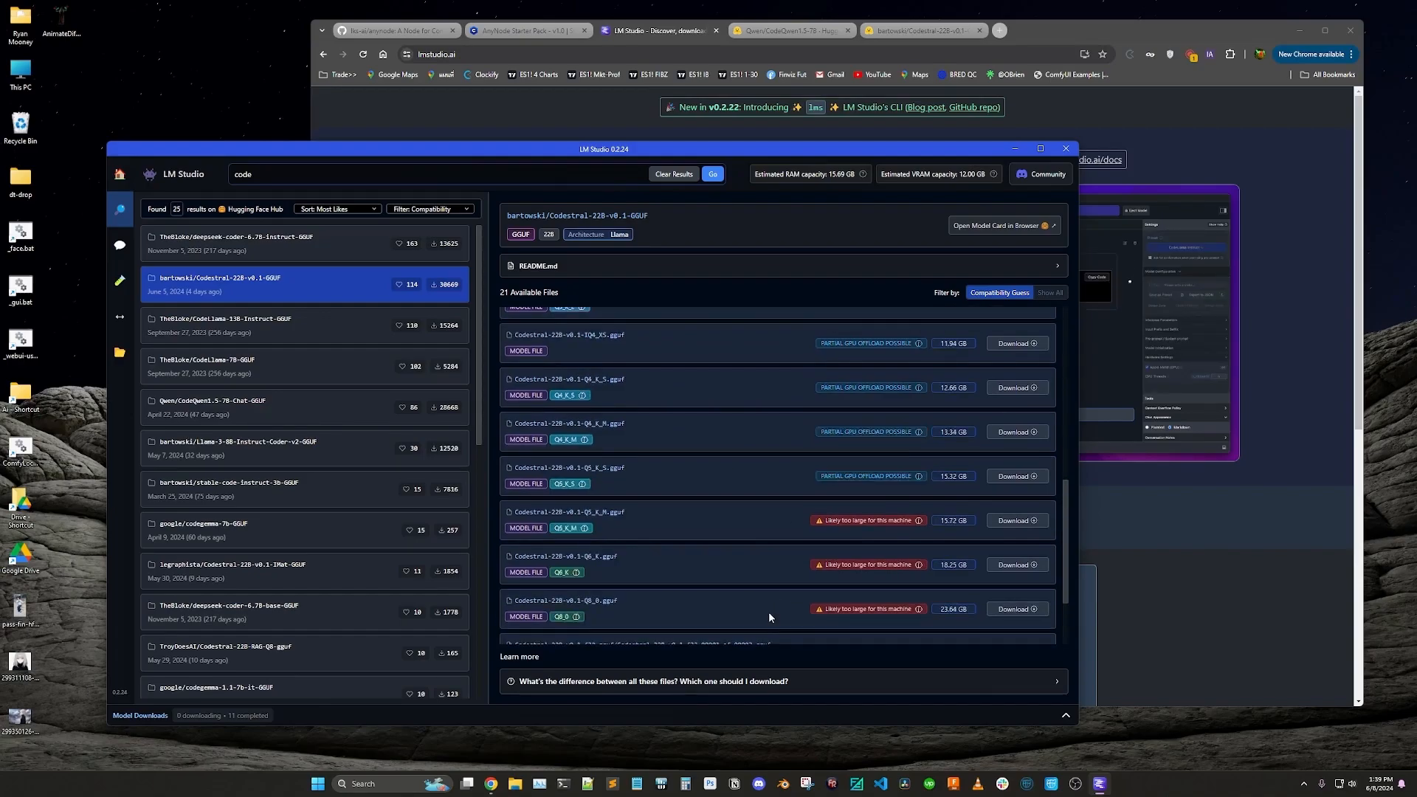
scroll(770, 602, "up", 8)
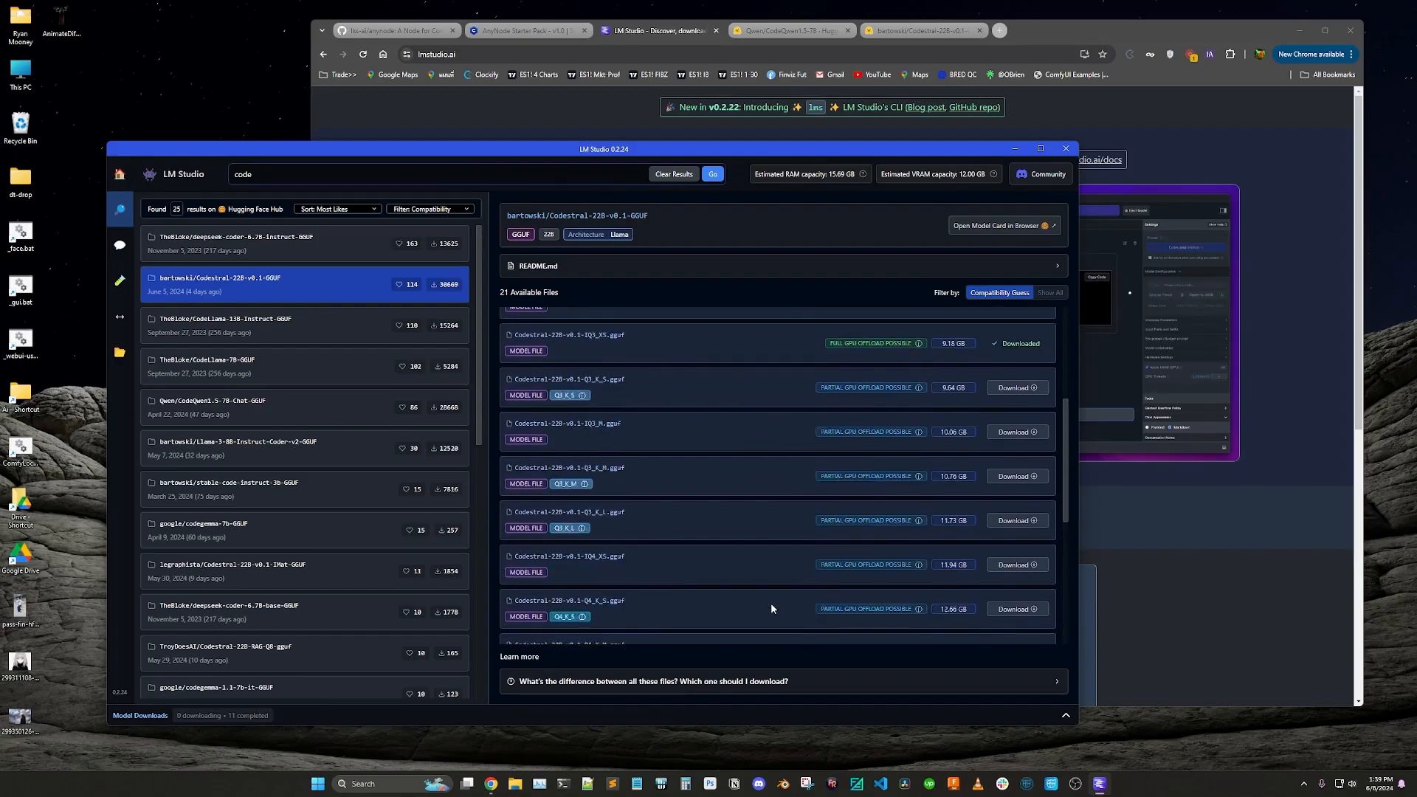
mouse_move(896, 454)
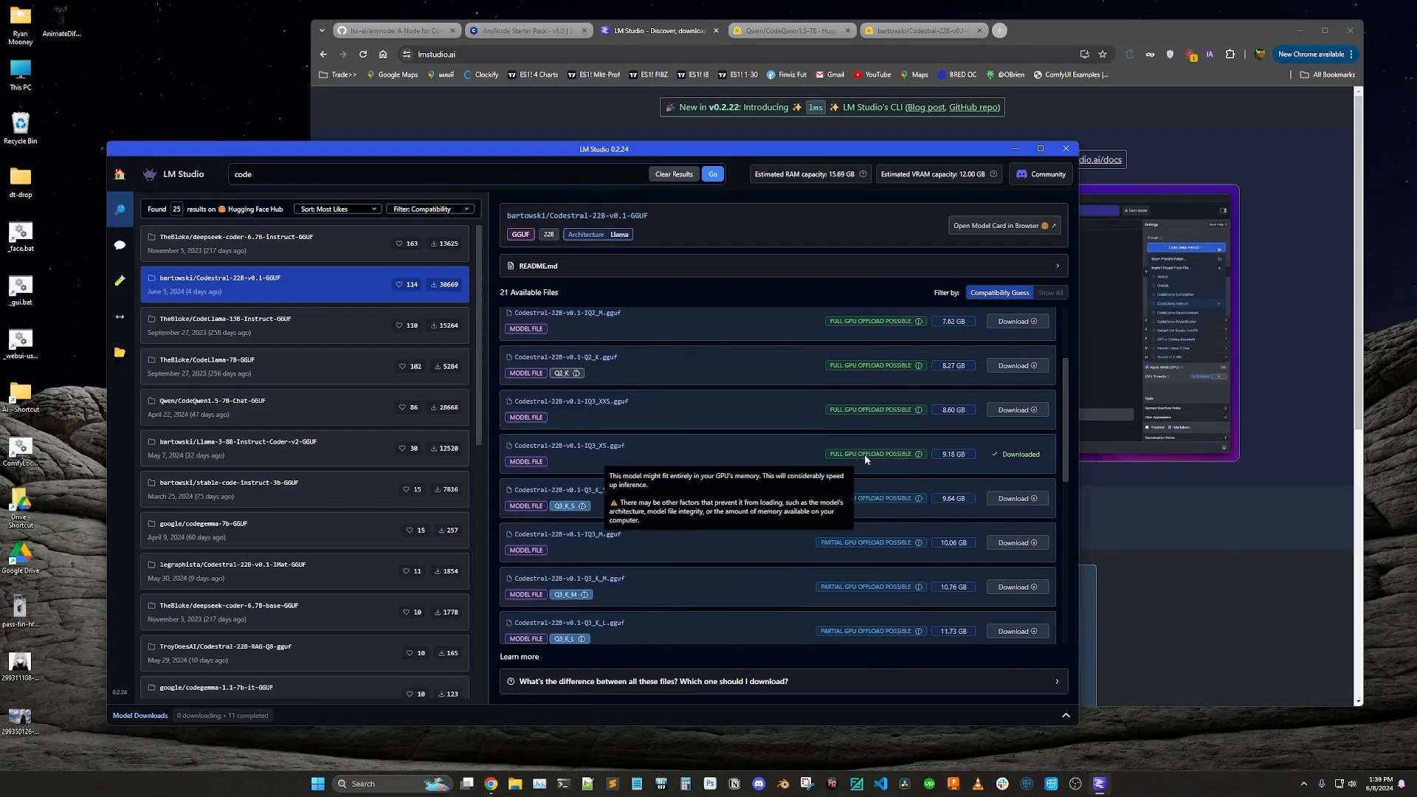
scroll(865, 454, "up", 1)
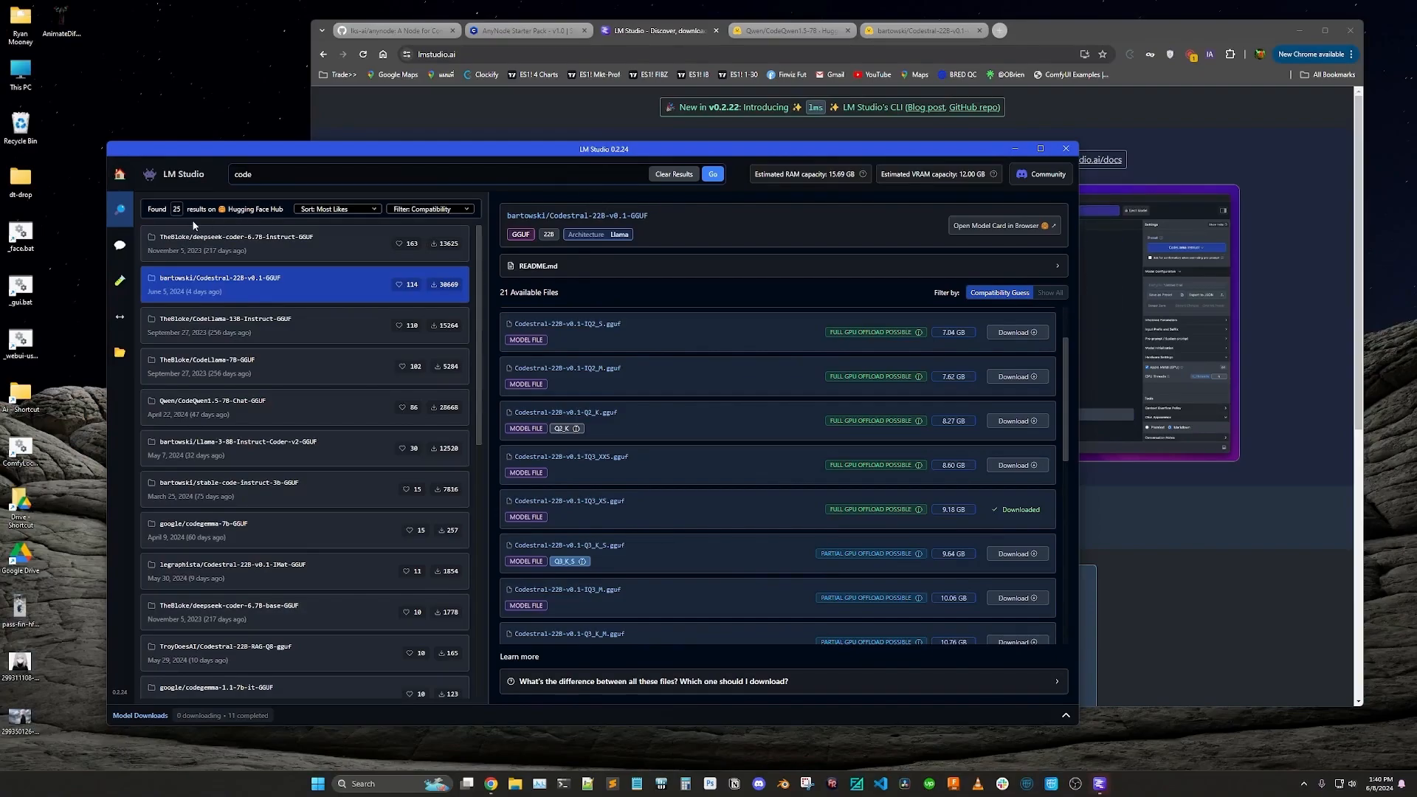
Step: Start a new AI chat and load the bartowski Codestral v0.1 22B IQ3_XS model, accepting the preset's new system prompt
left_click(120, 248)
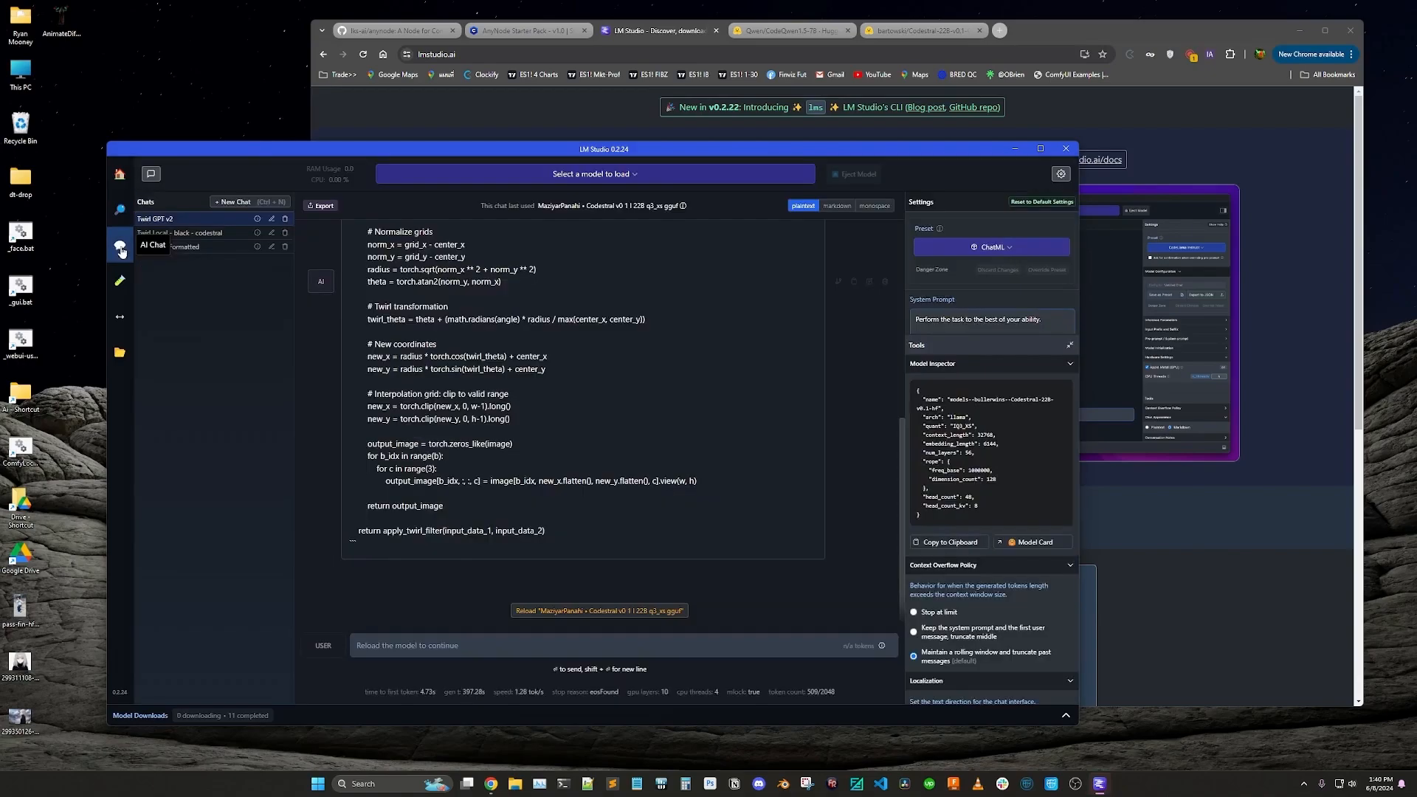
left_click(243, 202)
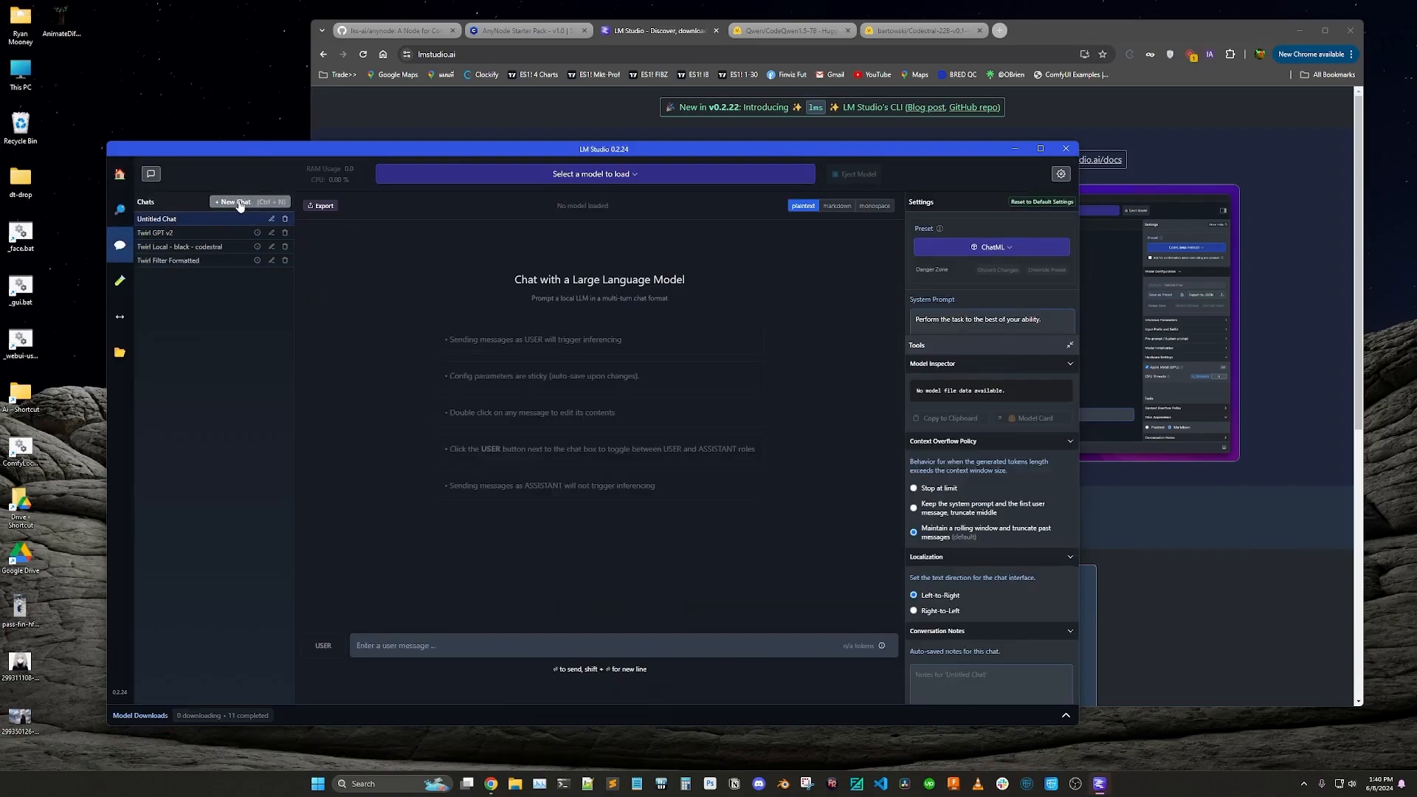
left_click(617, 175)
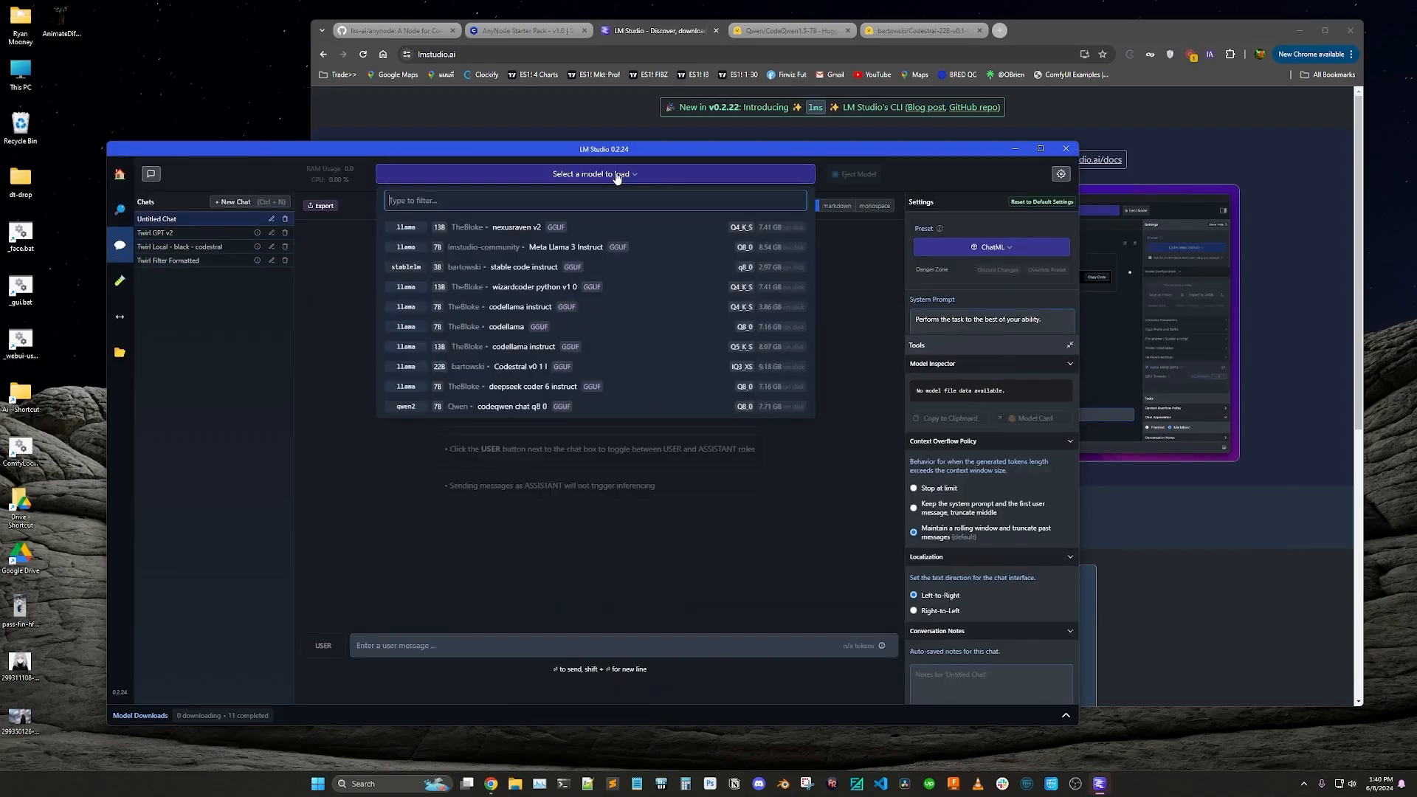
left_click(487, 371)
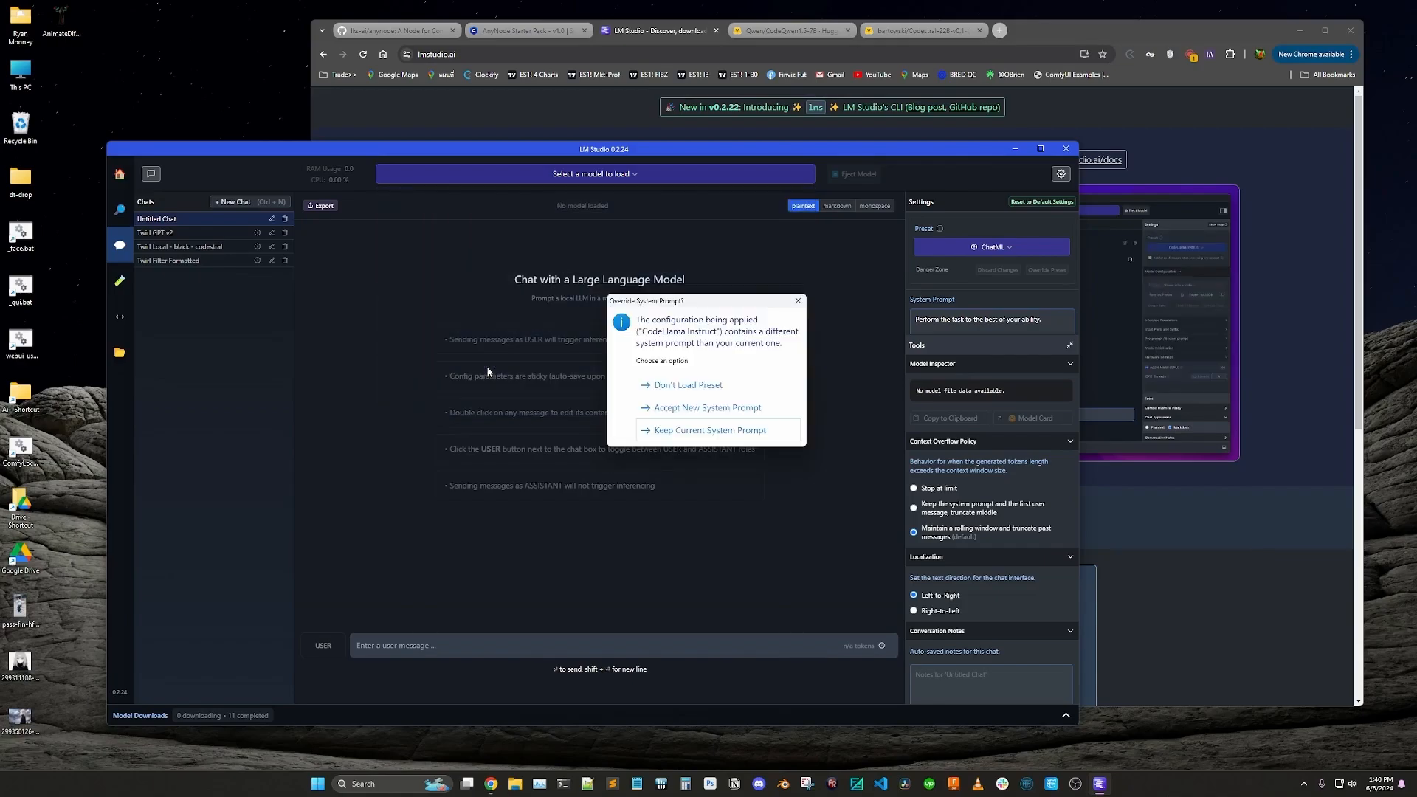
left_click(693, 411)
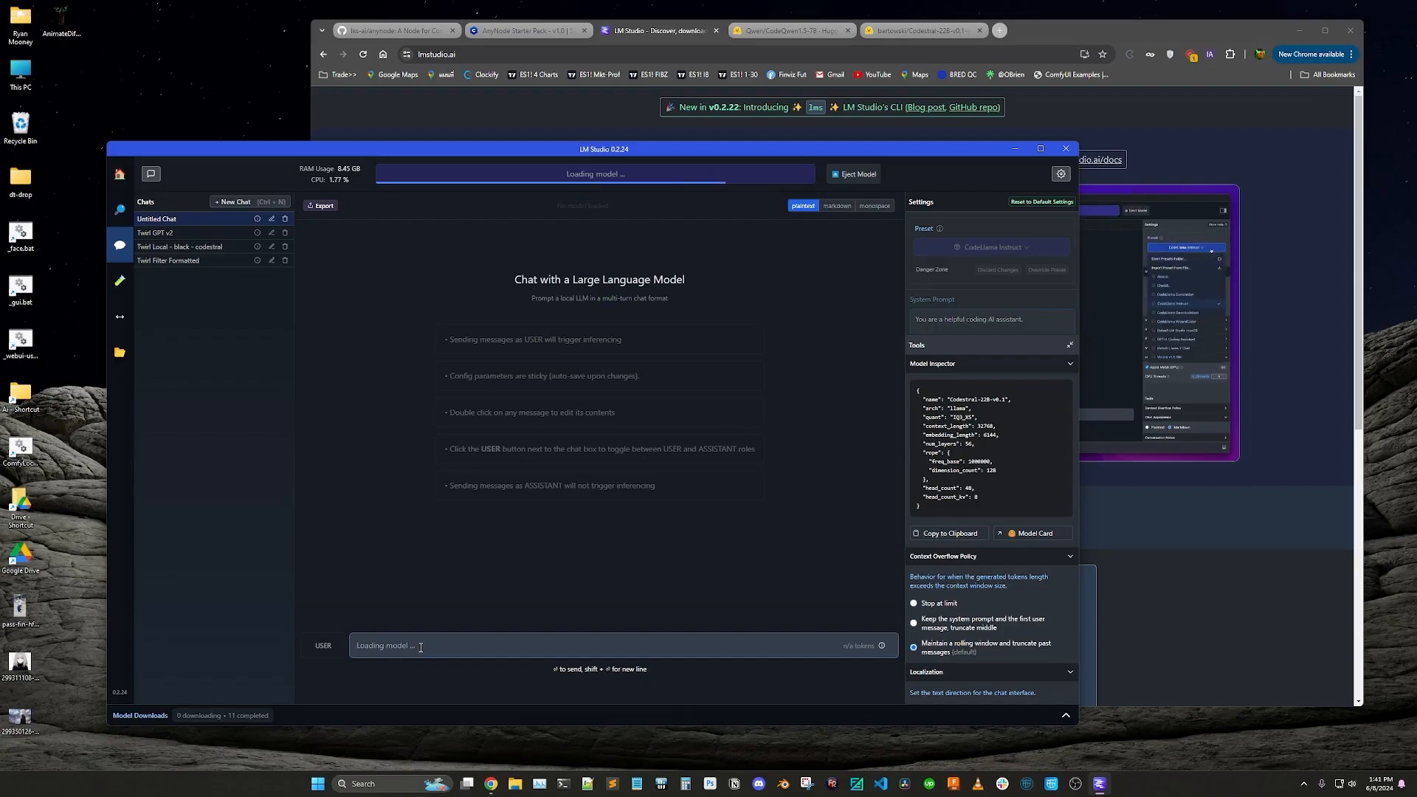
Step: Send the loaded model the test prompt "write a function that adds two inputs"
type("writ")
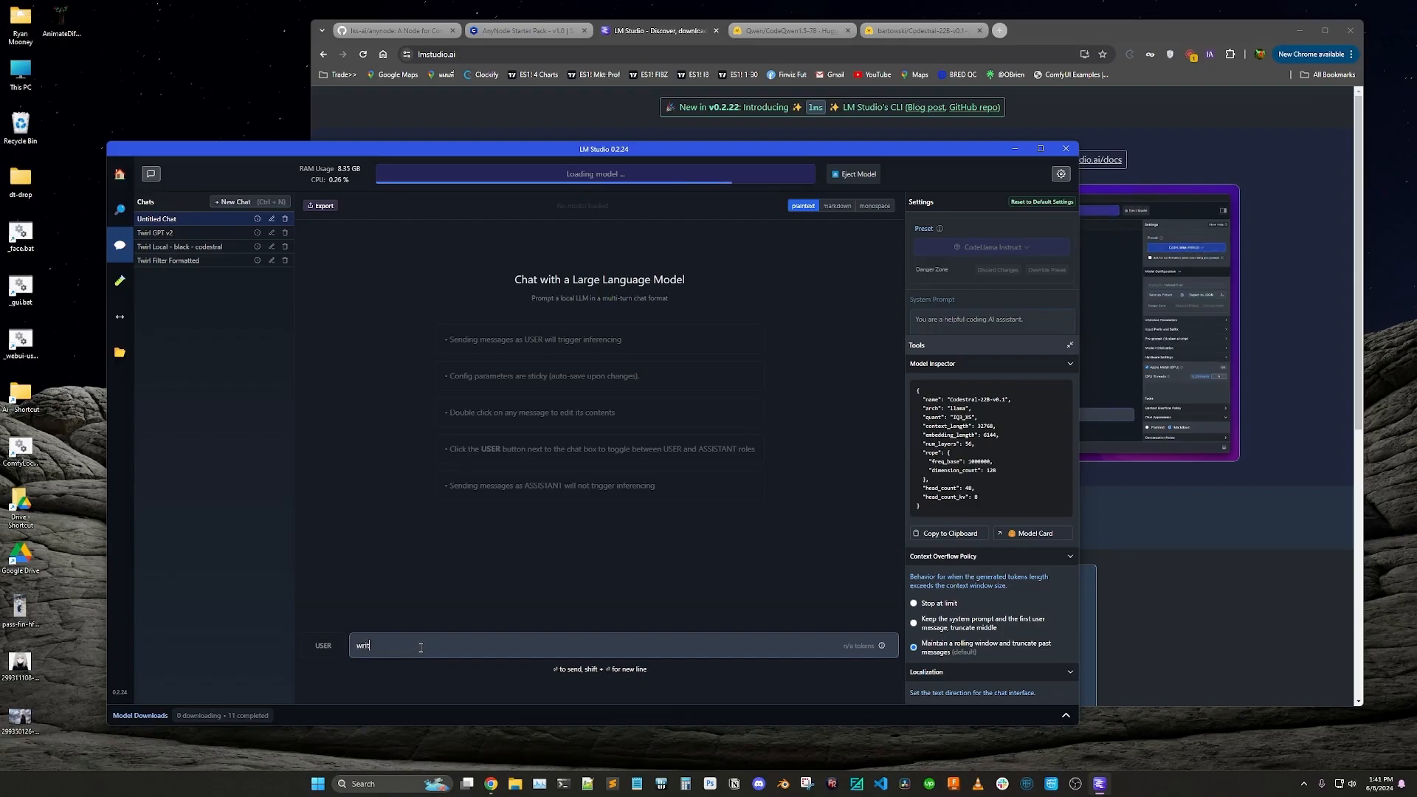
type("e a fun")
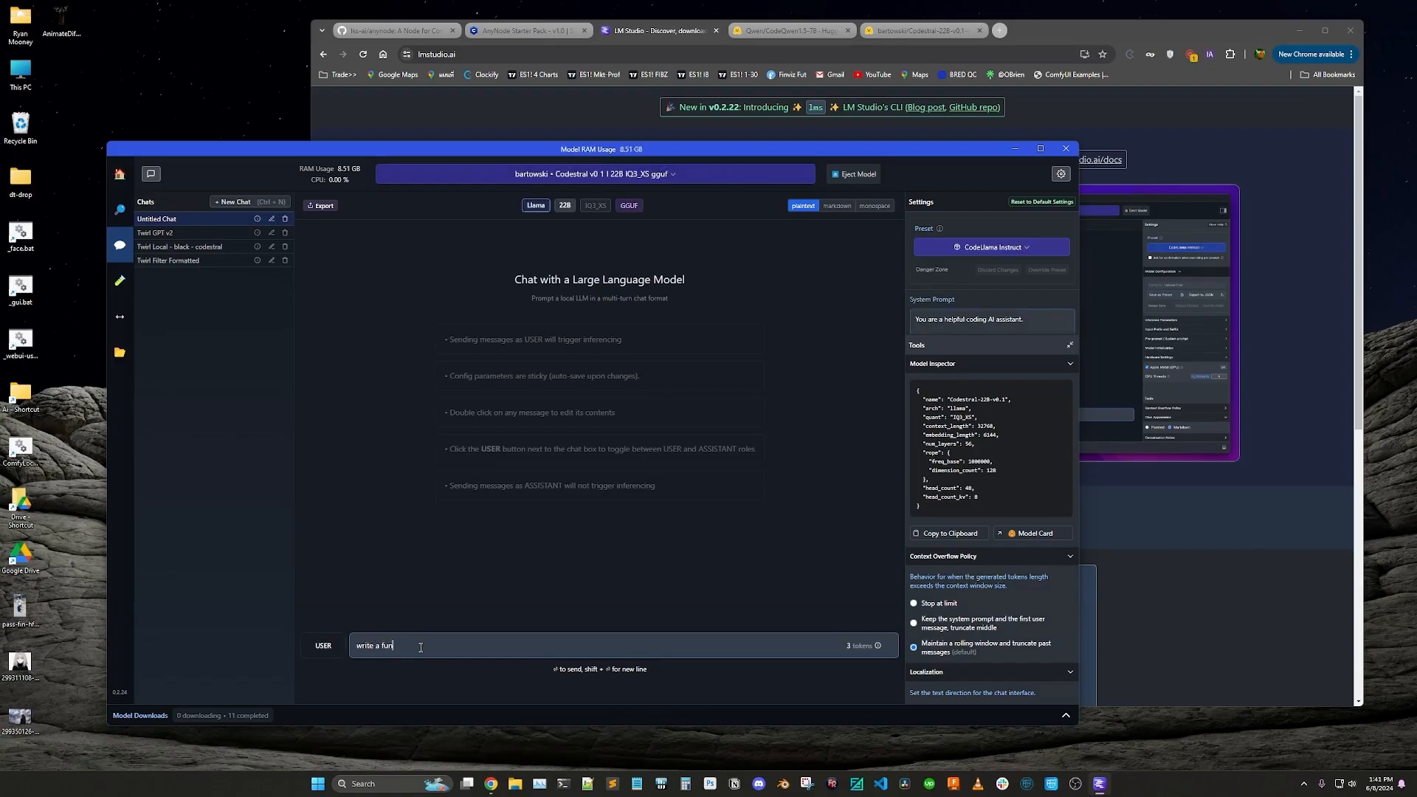
type("ction ")
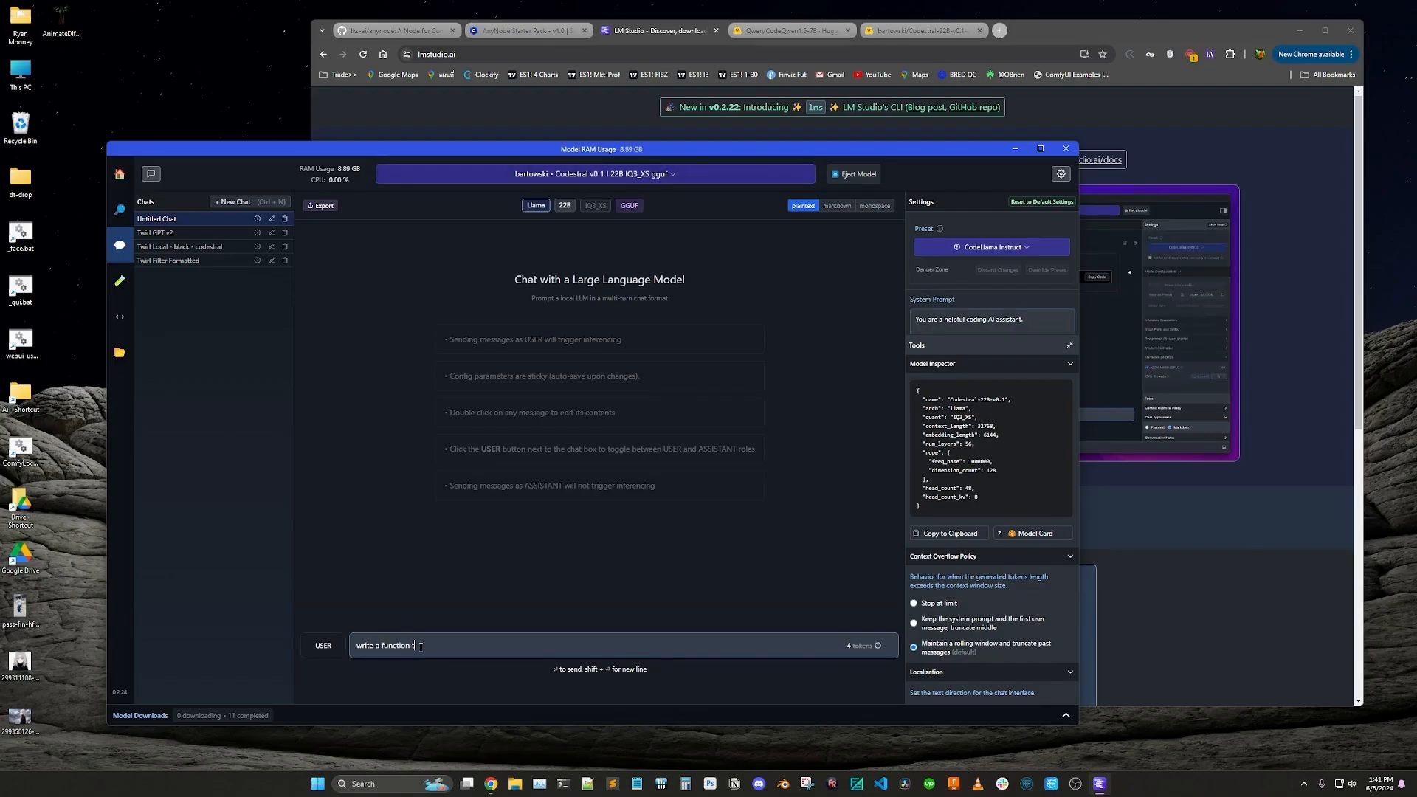
type("that adds two inputs")
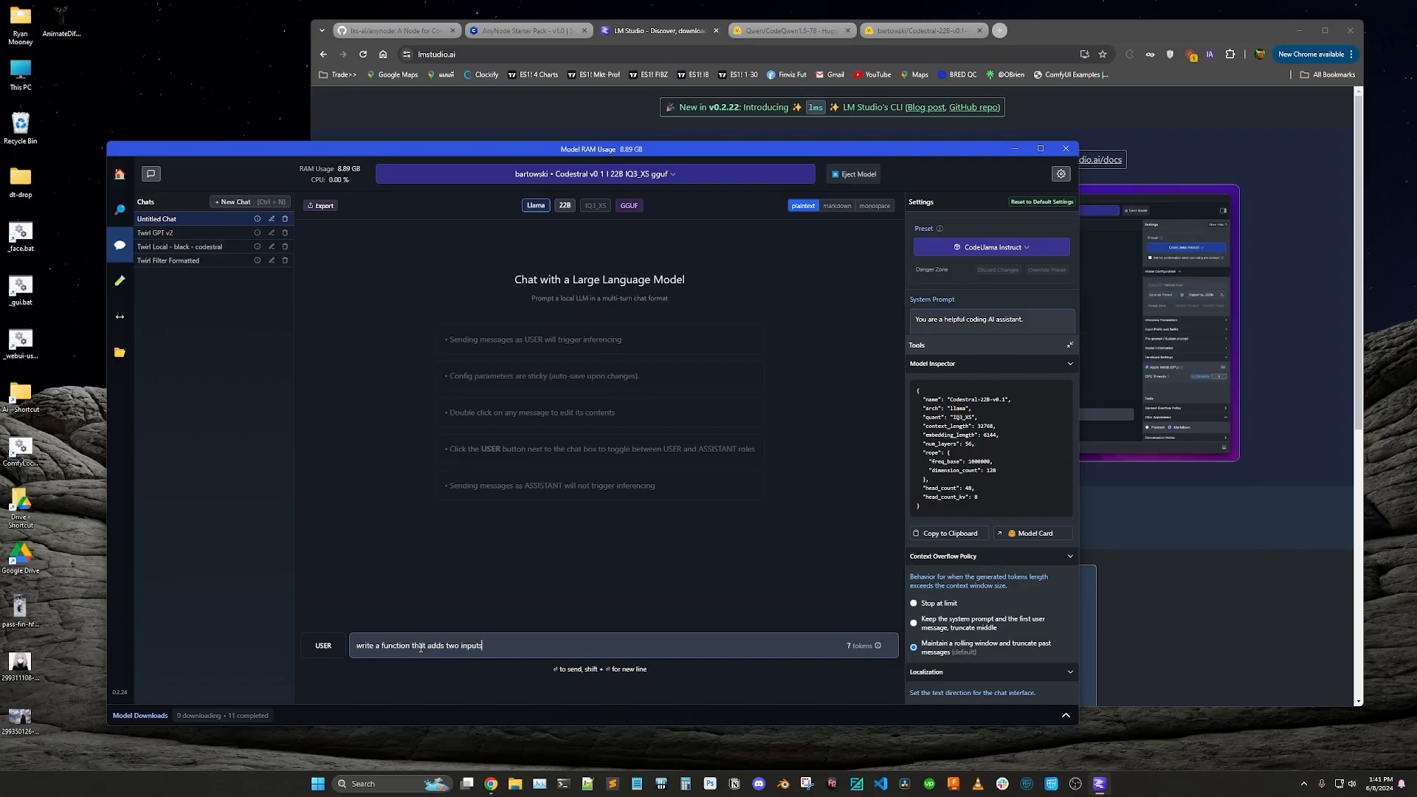
key("Return")
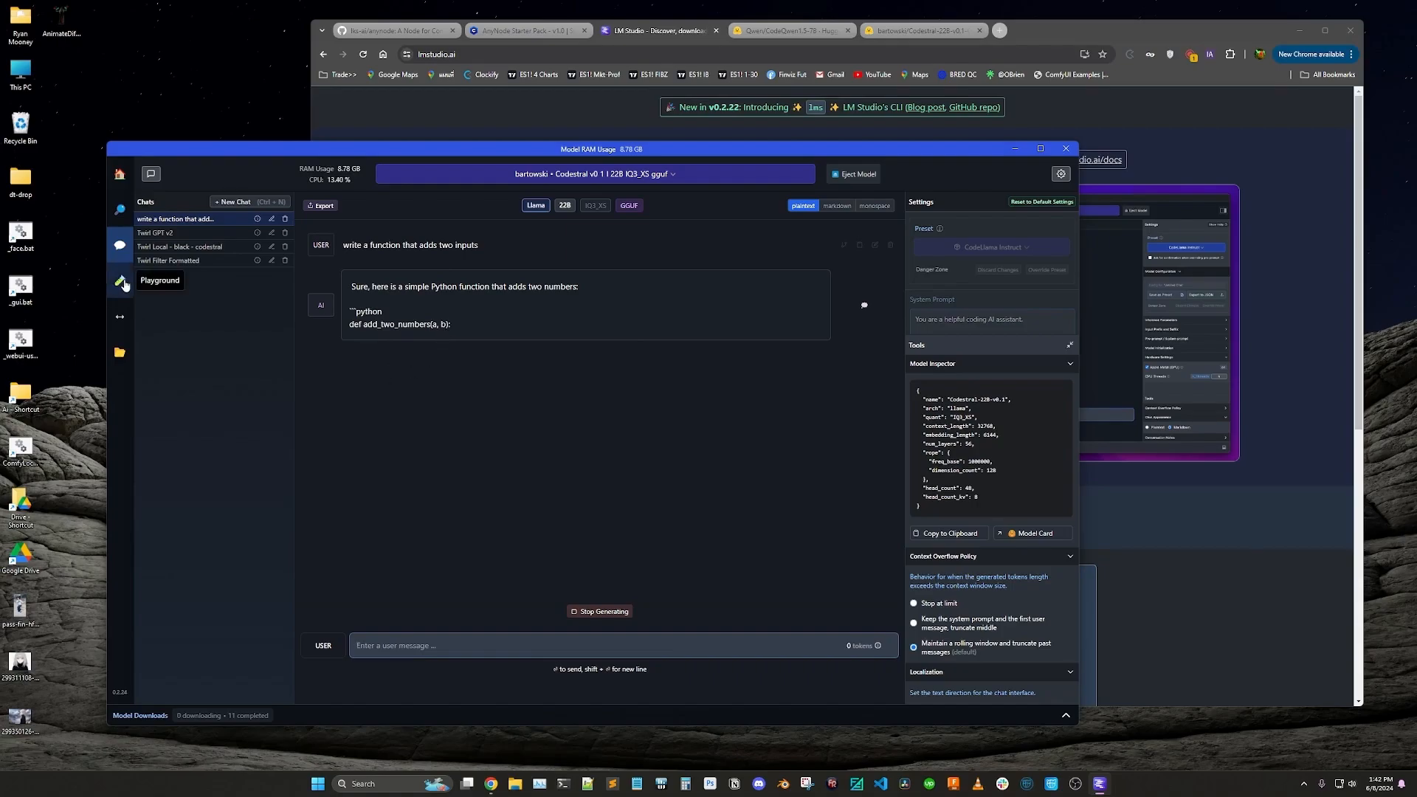
Step: Open the Local Inference Server, view its API documentation and close it, and start the server on port 1234
left_click(119, 321)
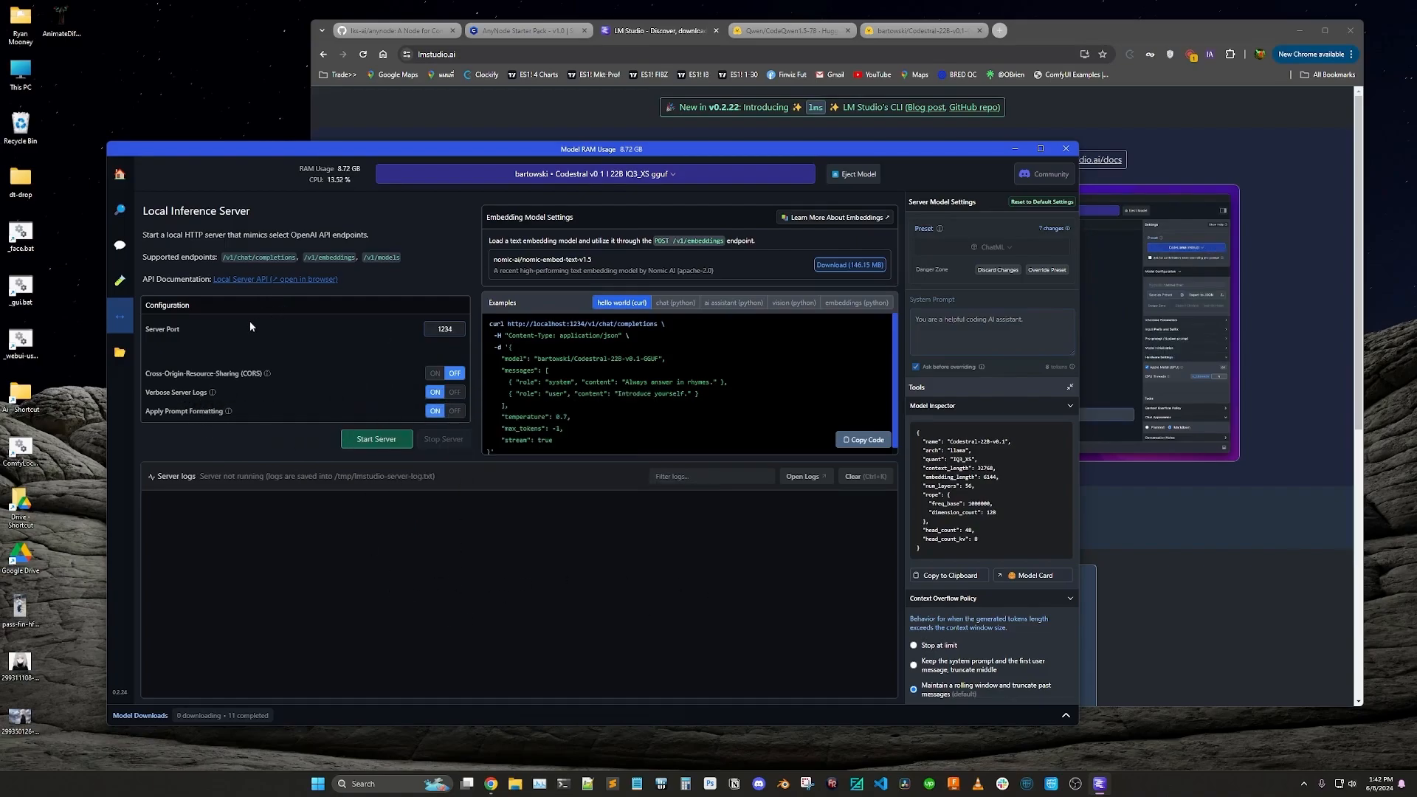
left_click(277, 281)
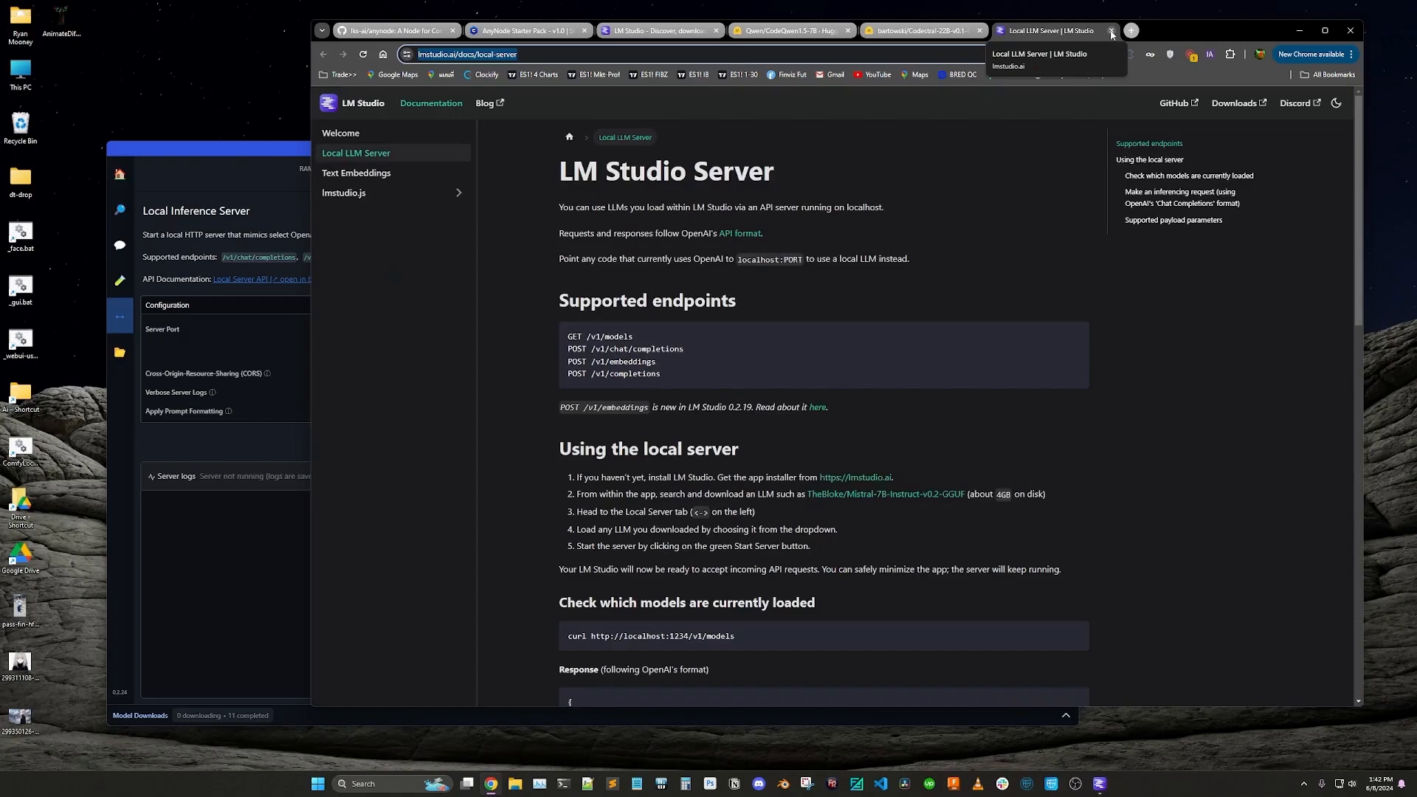
left_click(1112, 34)
left_click(207, 234)
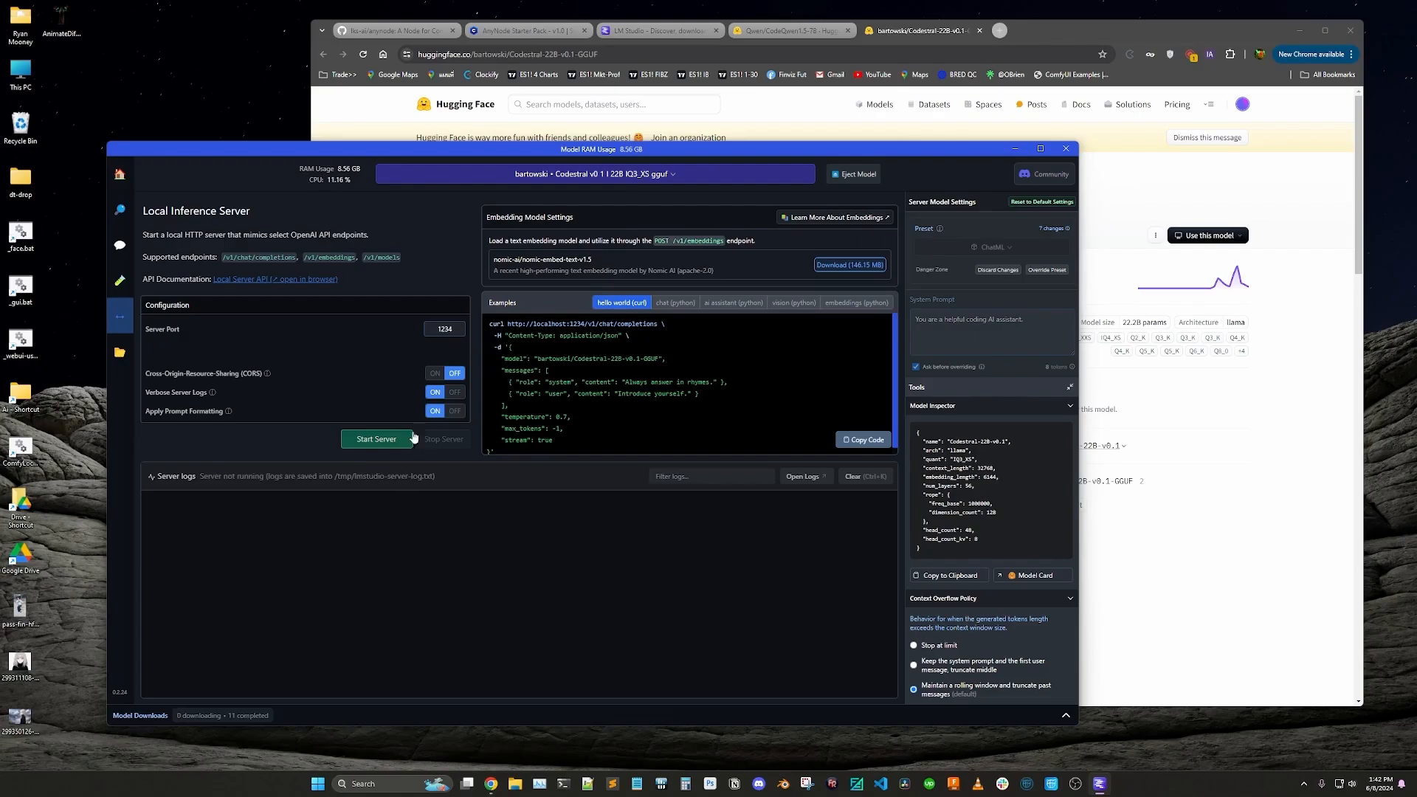
left_click(376, 439)
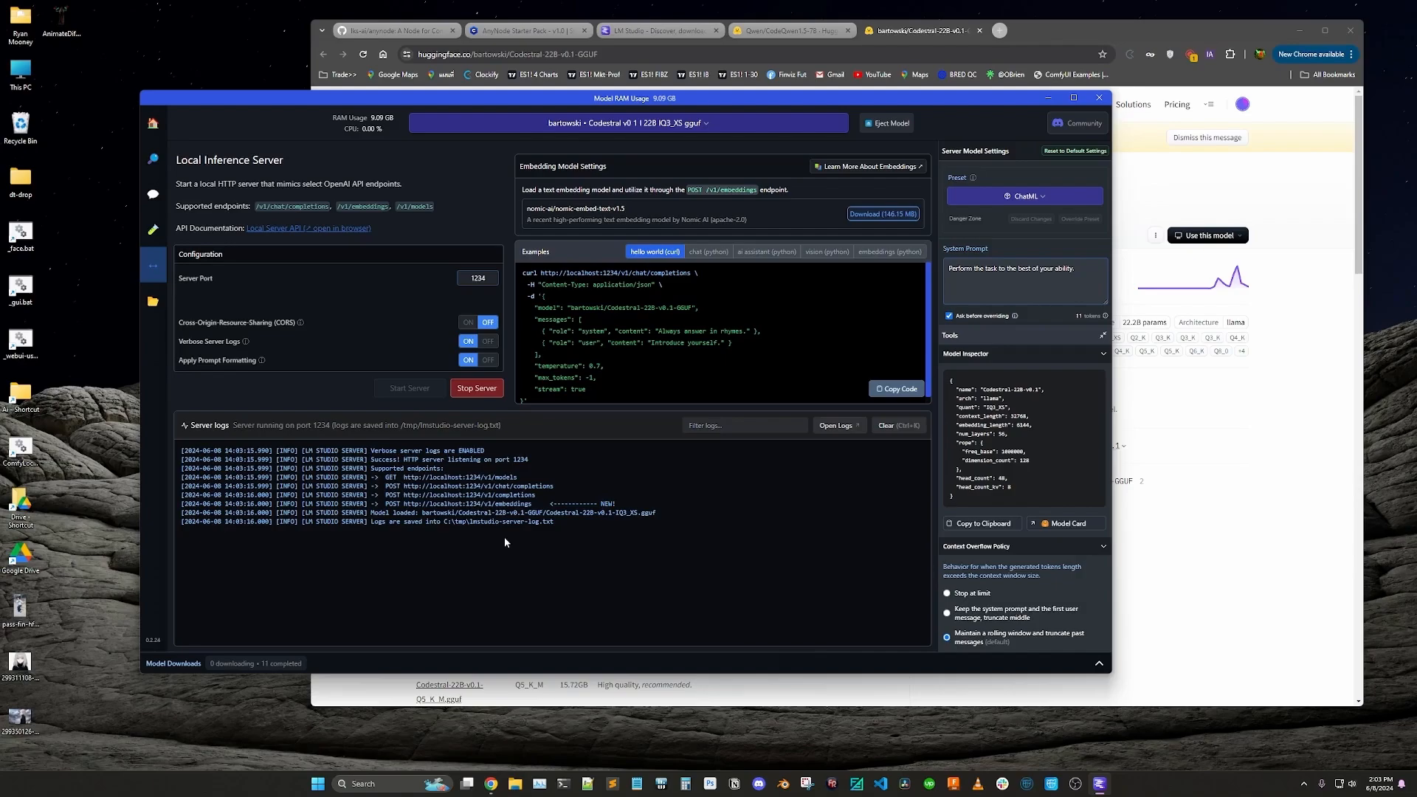
Step: Switch to ComfyUI and check that the Local LLM 1 node's server address matches the port of the LM Studio server
key("ctrl+super+Right")
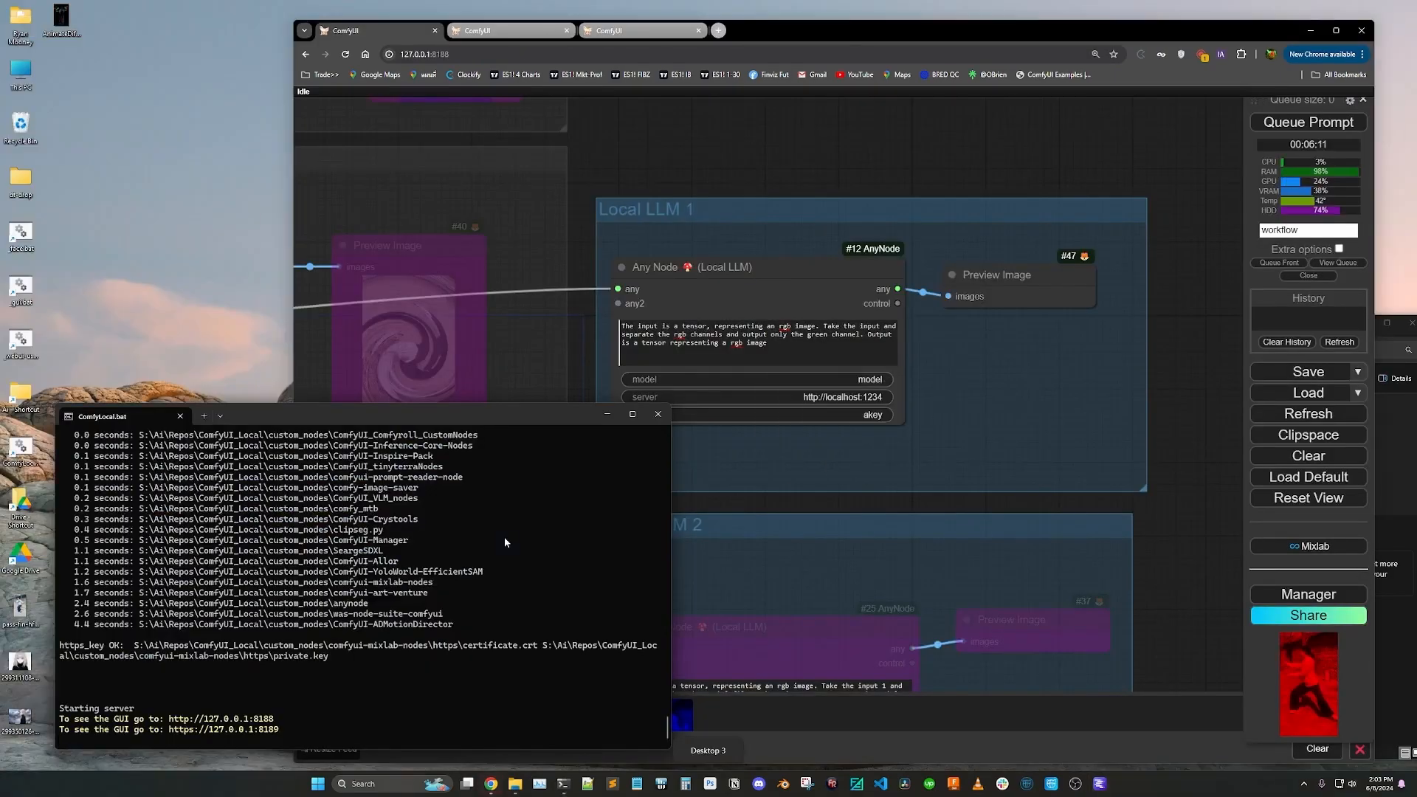
left_click(985, 415)
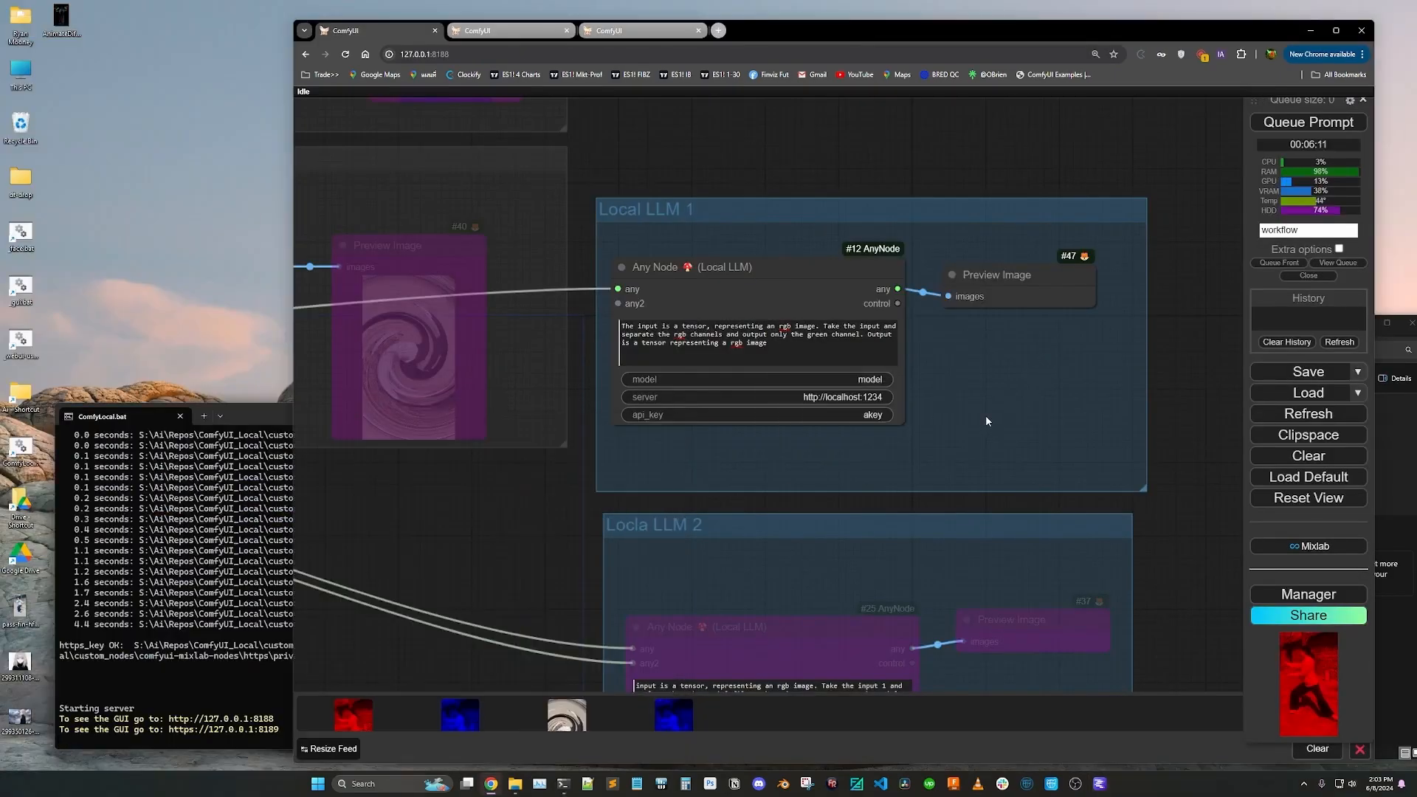
scroll(769, 291, "up", 2)
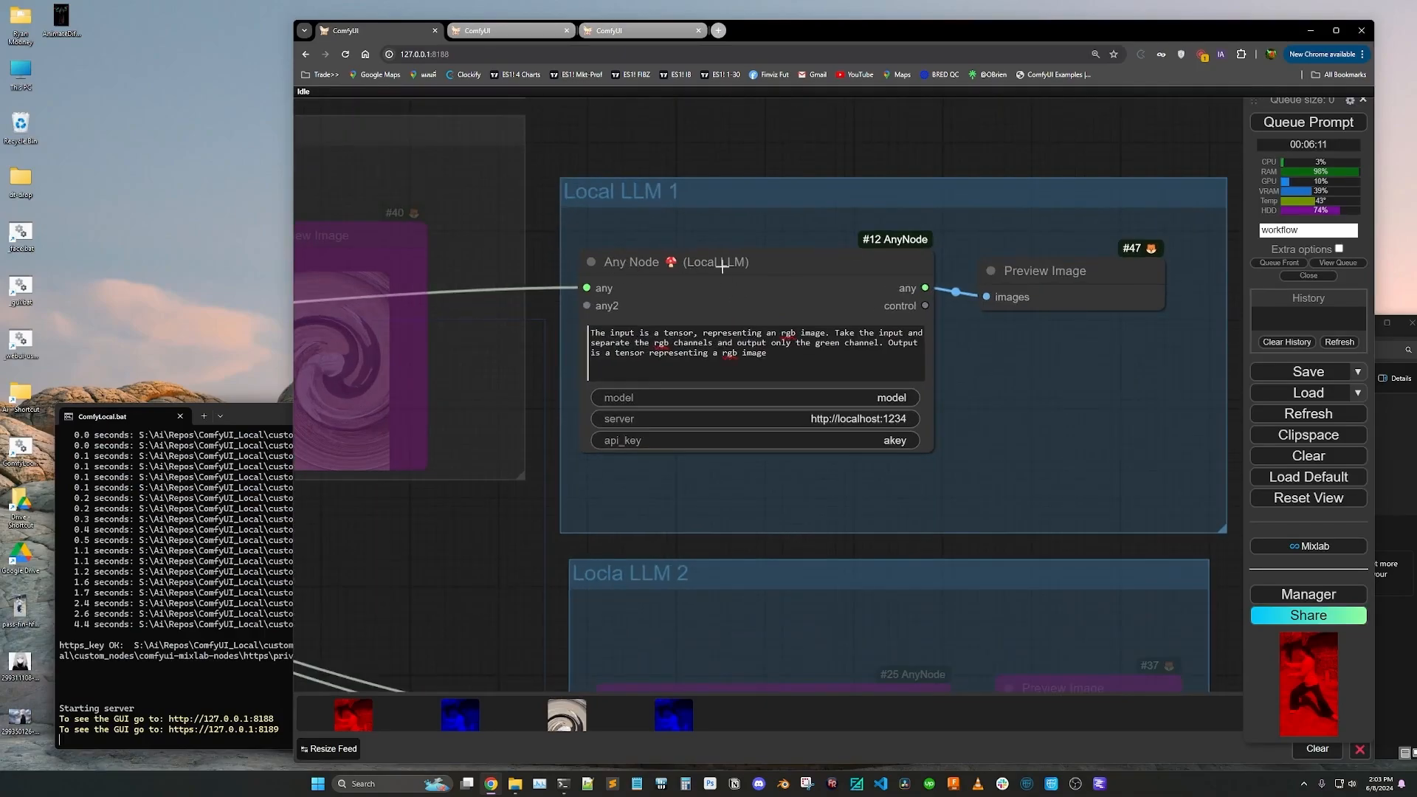
left_click(726, 420)
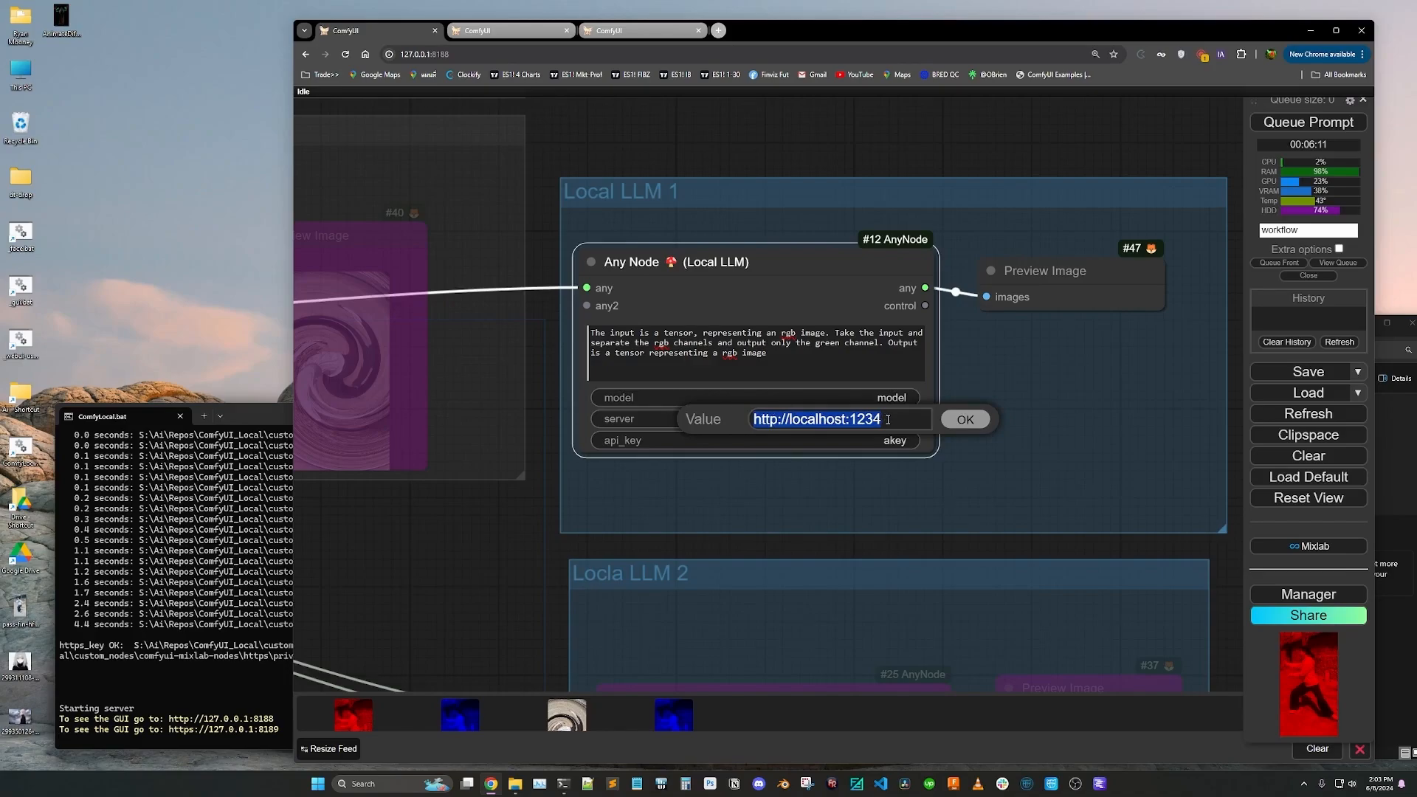
left_click(965, 419)
key("ctrl+super+Right")
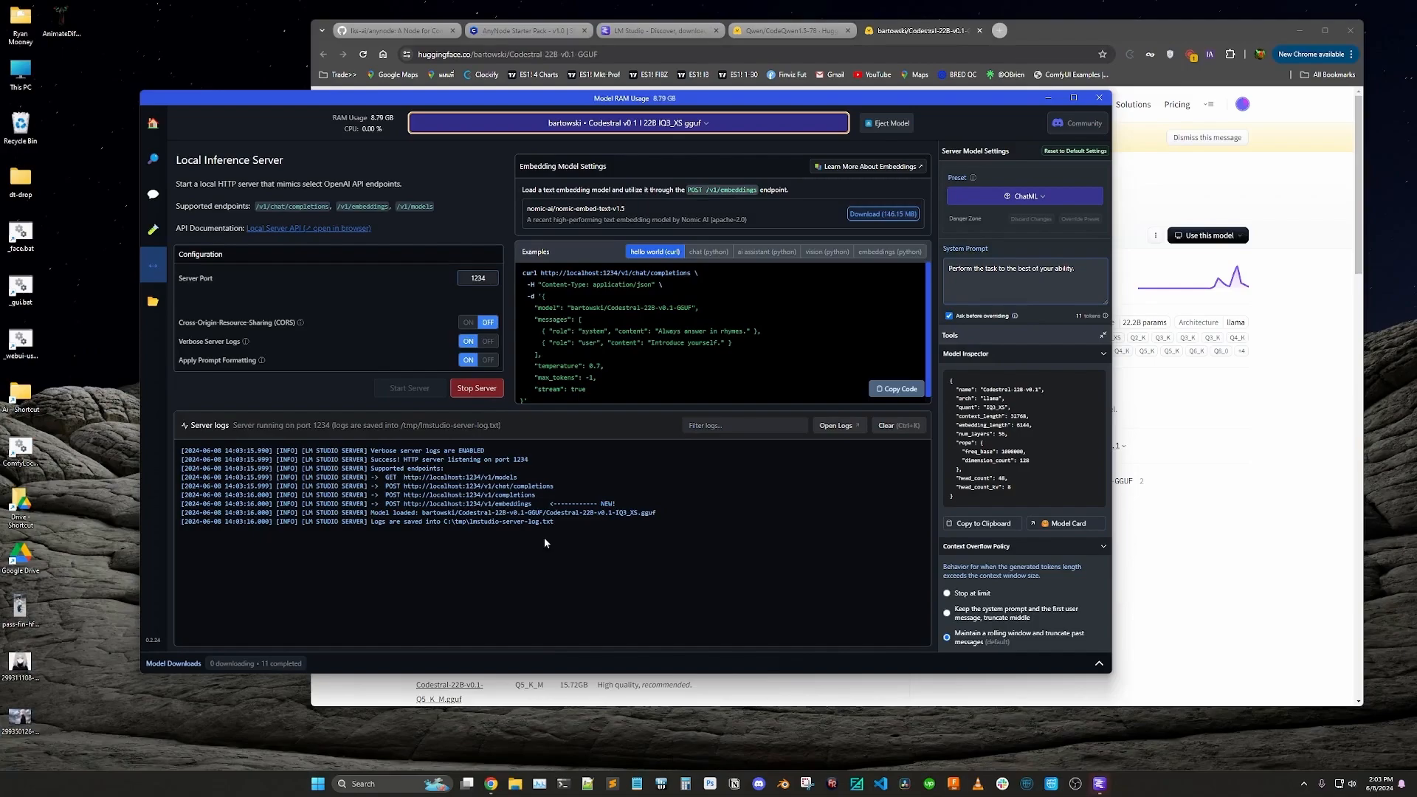
key("ctrl+super+Right")
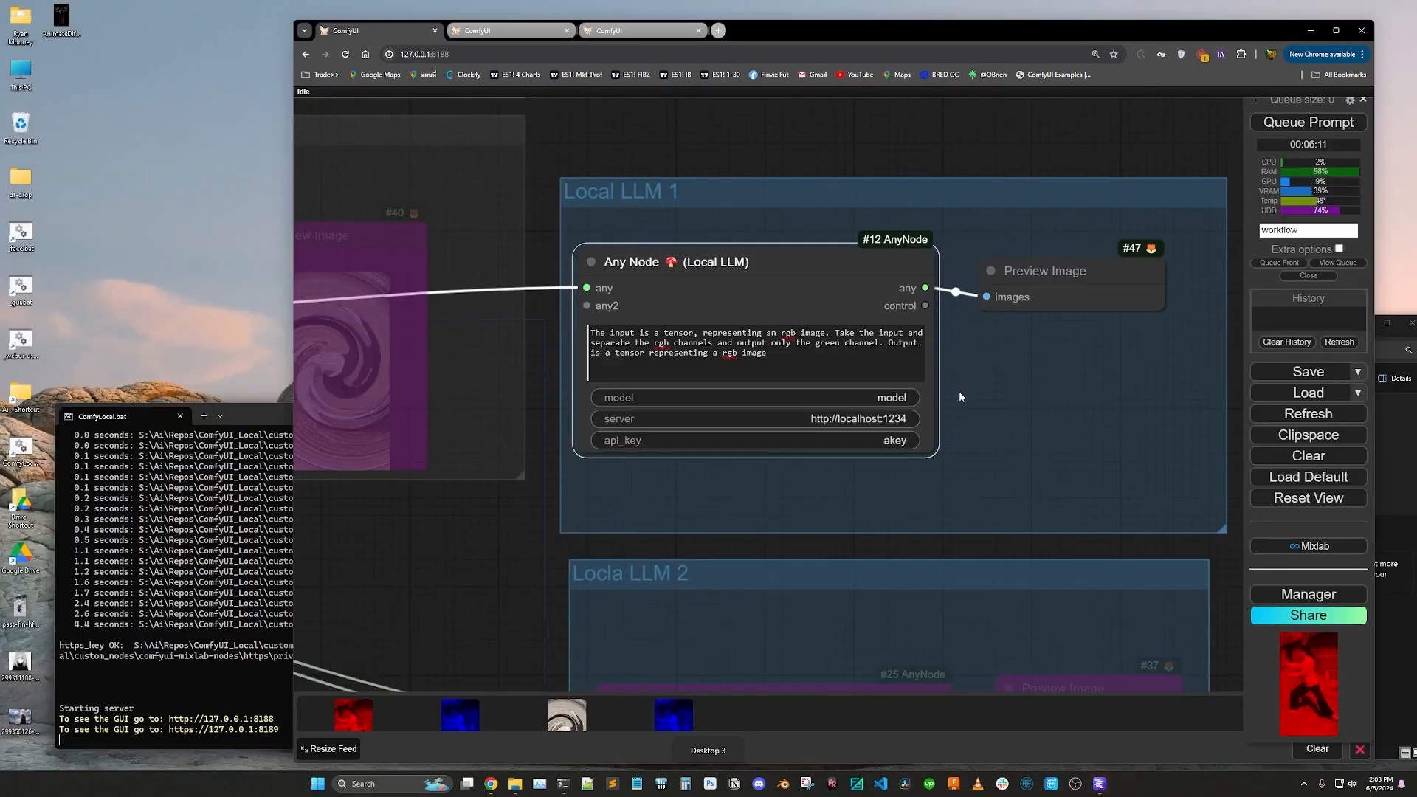
Step: Queue the workflow for the Local LLM 1 green channel prompt and review the generated code in the LM Studio server logs
left_click(783, 397)
left_click(1302, 125)
scroll(1033, 338, "down", 4)
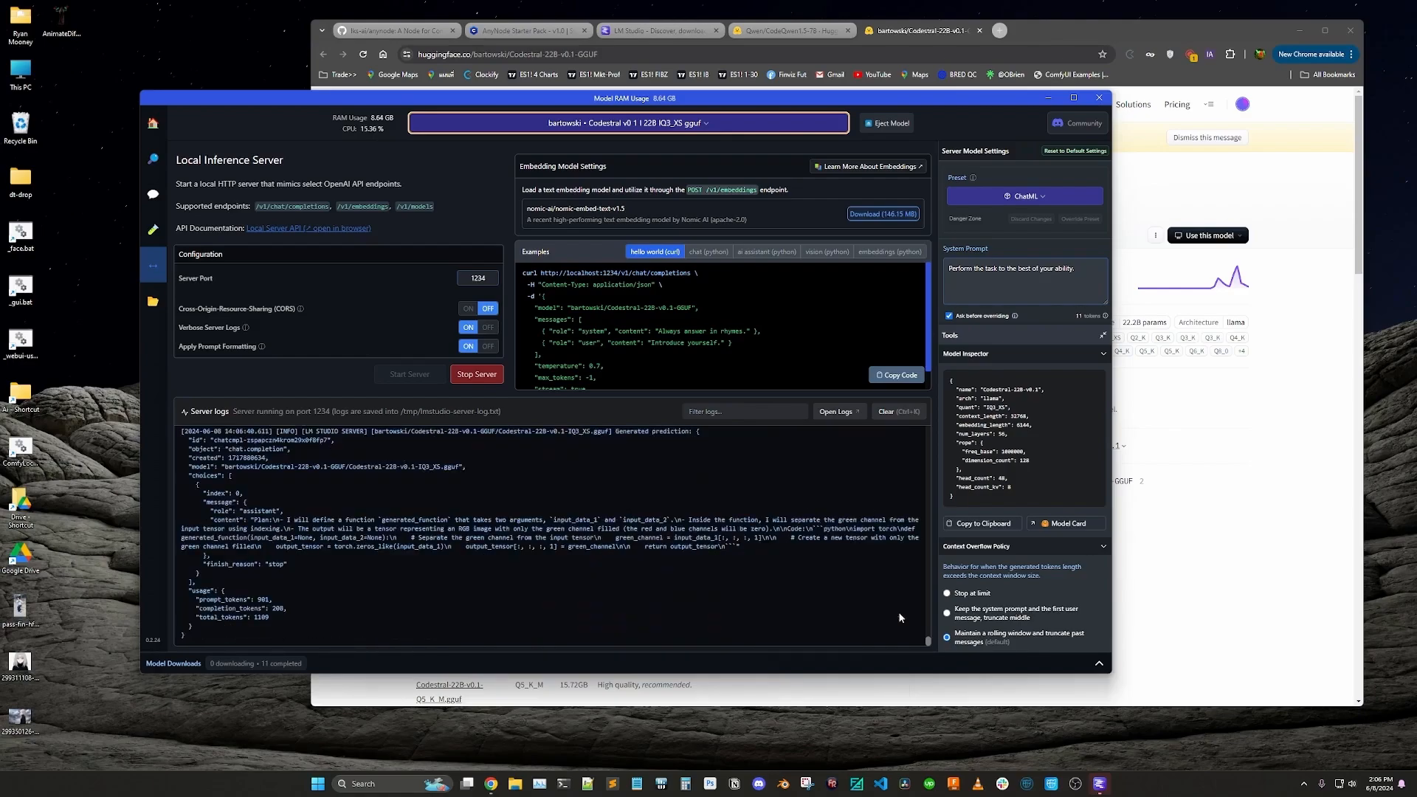
Step: Switch back to ComfyUI and enable the Locla LLM 2 group in the Fast Groups Bypasser instead of Local LLM 1
key("ctrl+super+Right")
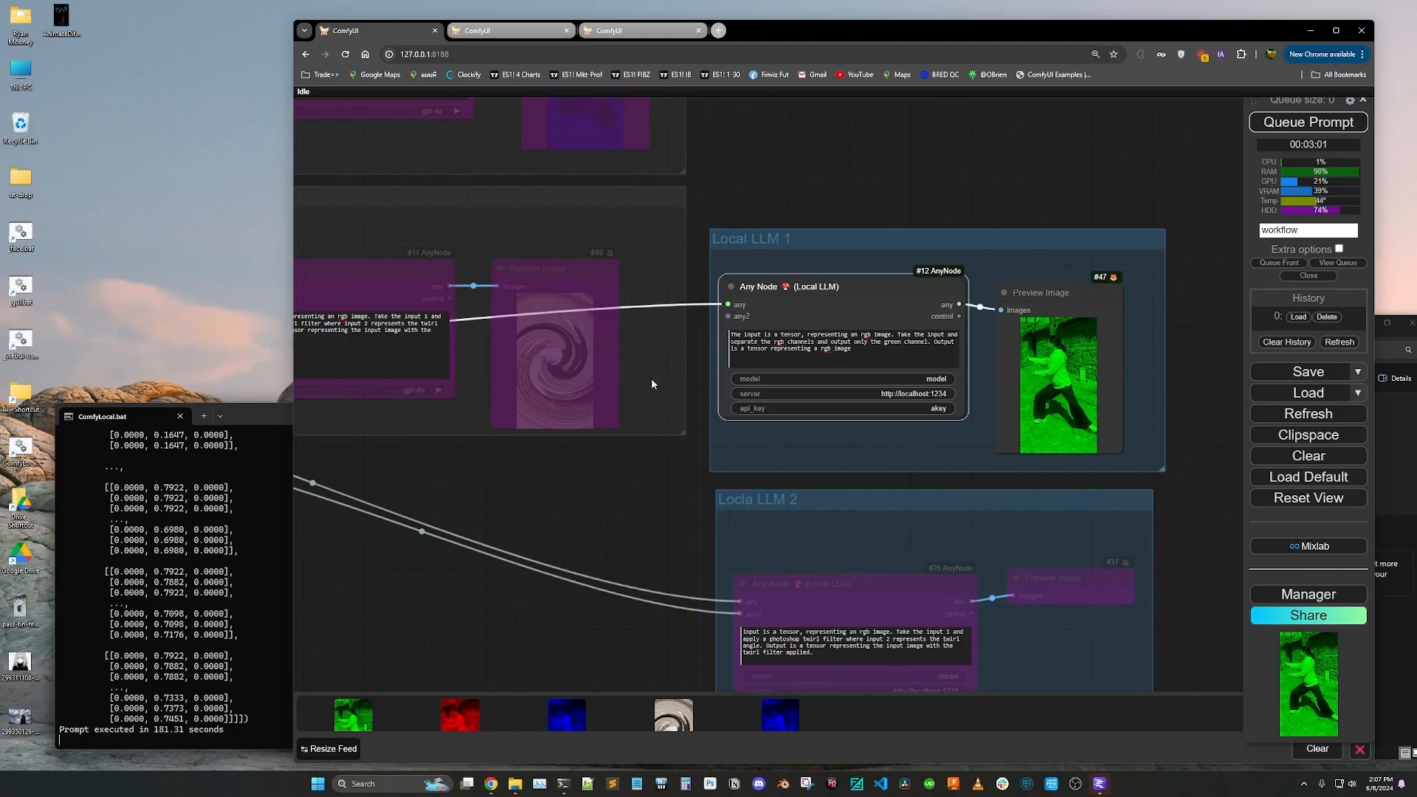
scroll(1002, 205, "down", 7)
scroll(502, 268, "up", 8)
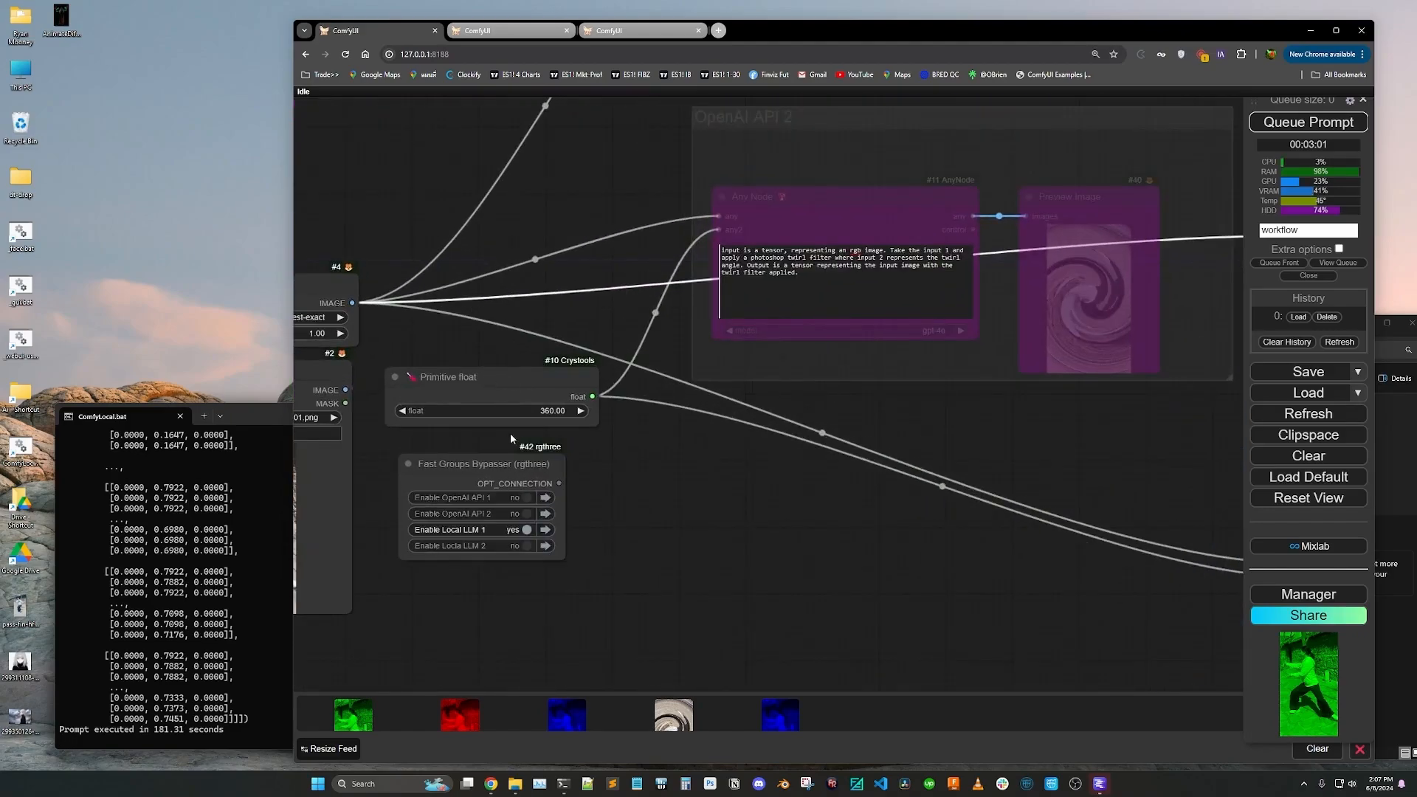
left_click(494, 546)
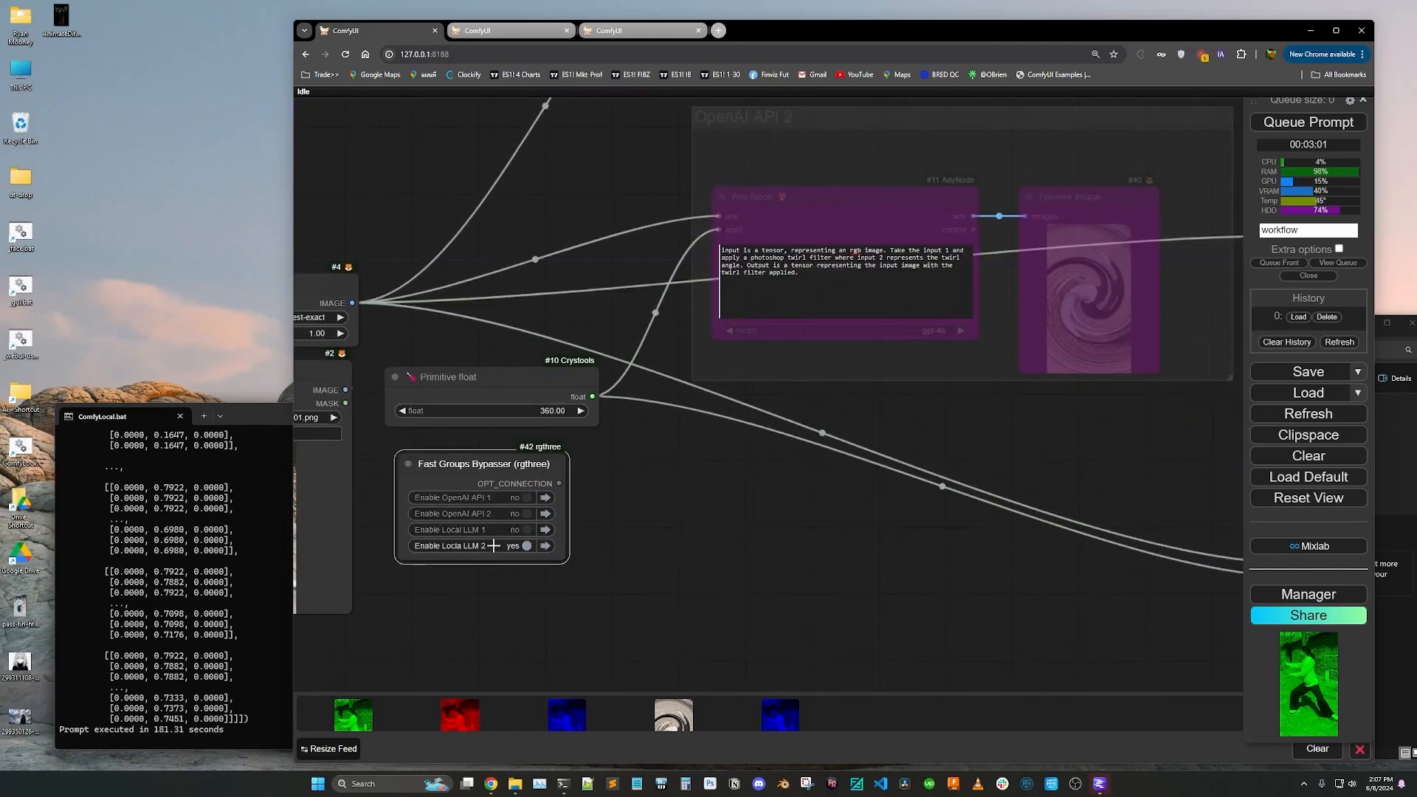
Step: Queue the workflow to run the twirl filter prompt of the Locla LLM 2 AnyNode
scroll(369, 431, "down", 8)
scroll(830, 441, "up", 7)
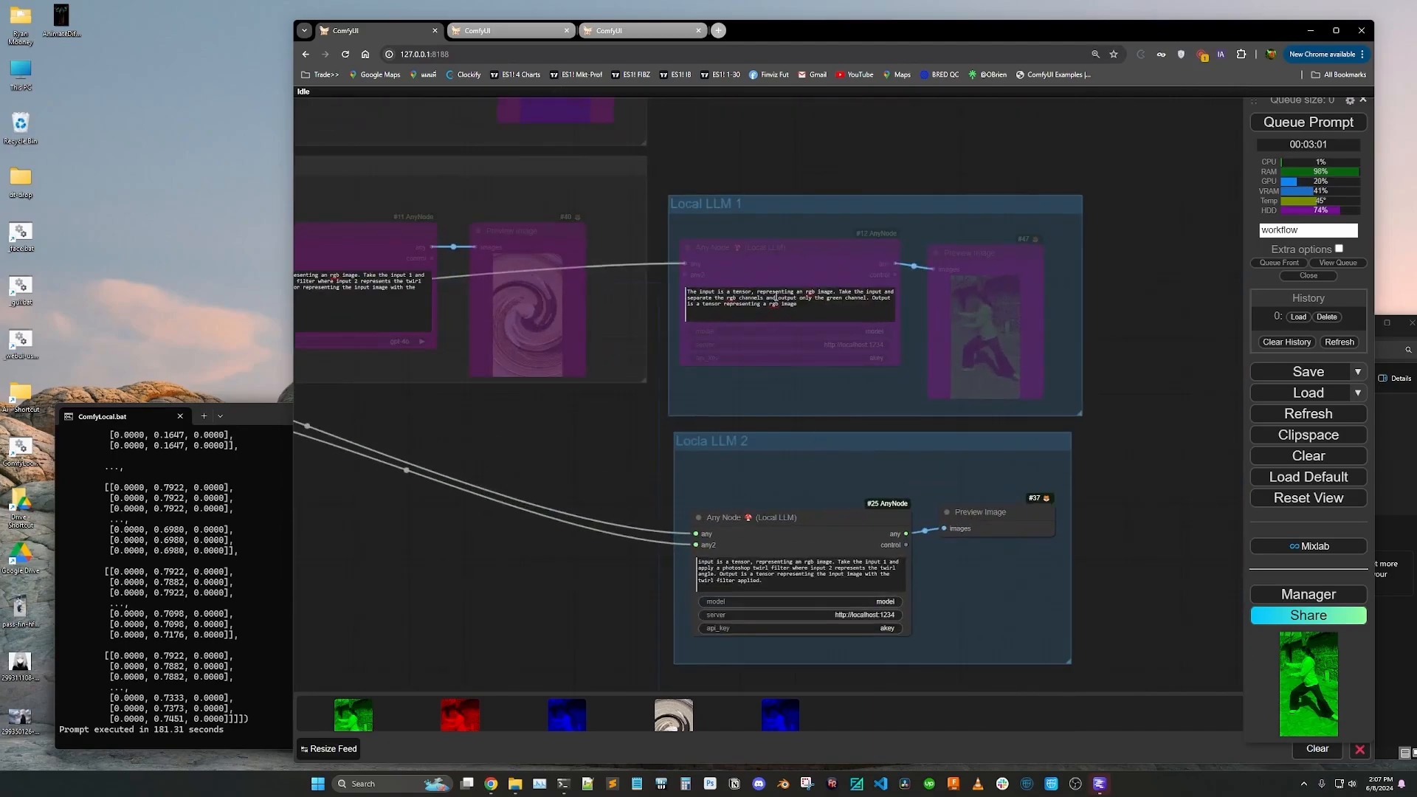
scroll(970, 564, "up", 3)
scroll(883, 389, "down", 3)
scroll(899, 547, "up", 1)
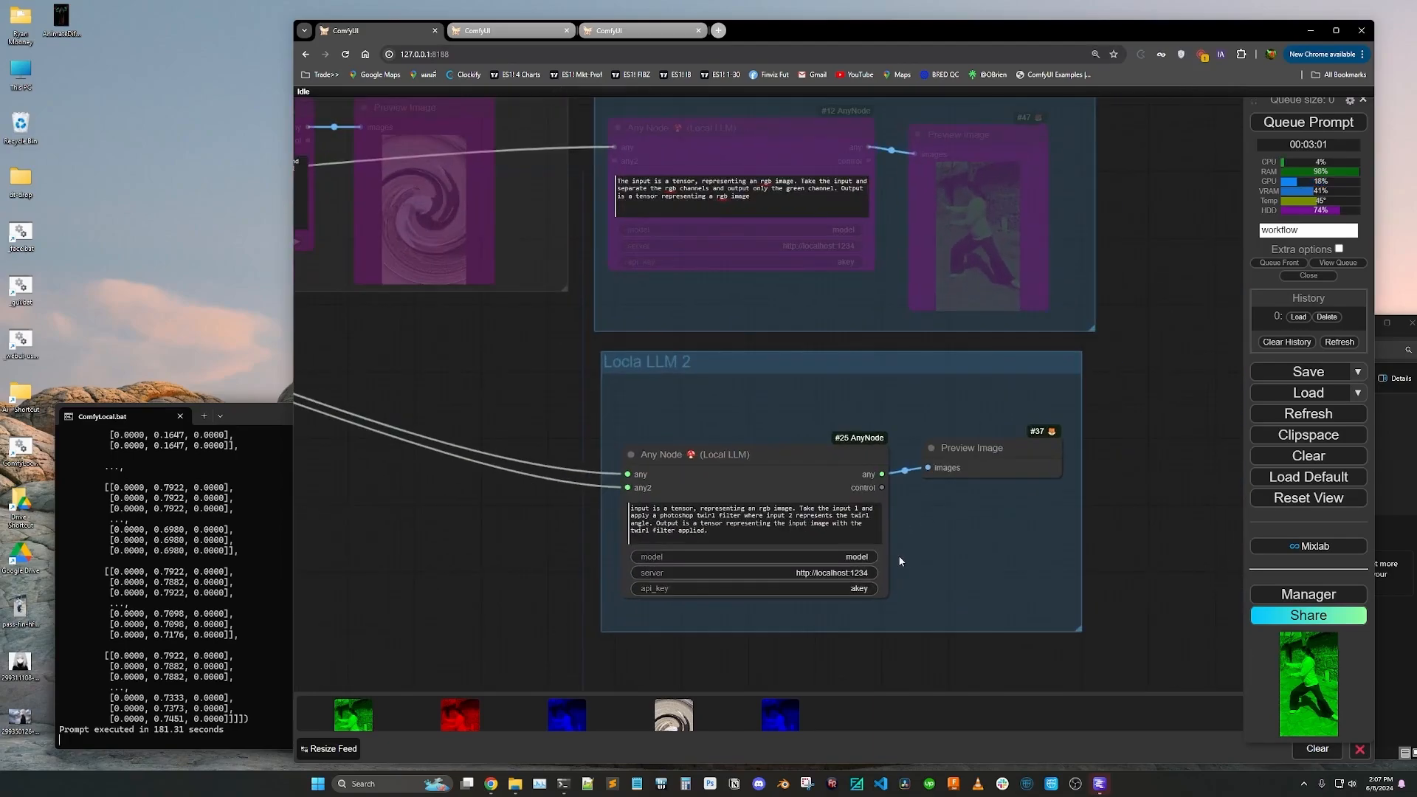
left_click(1308, 122)
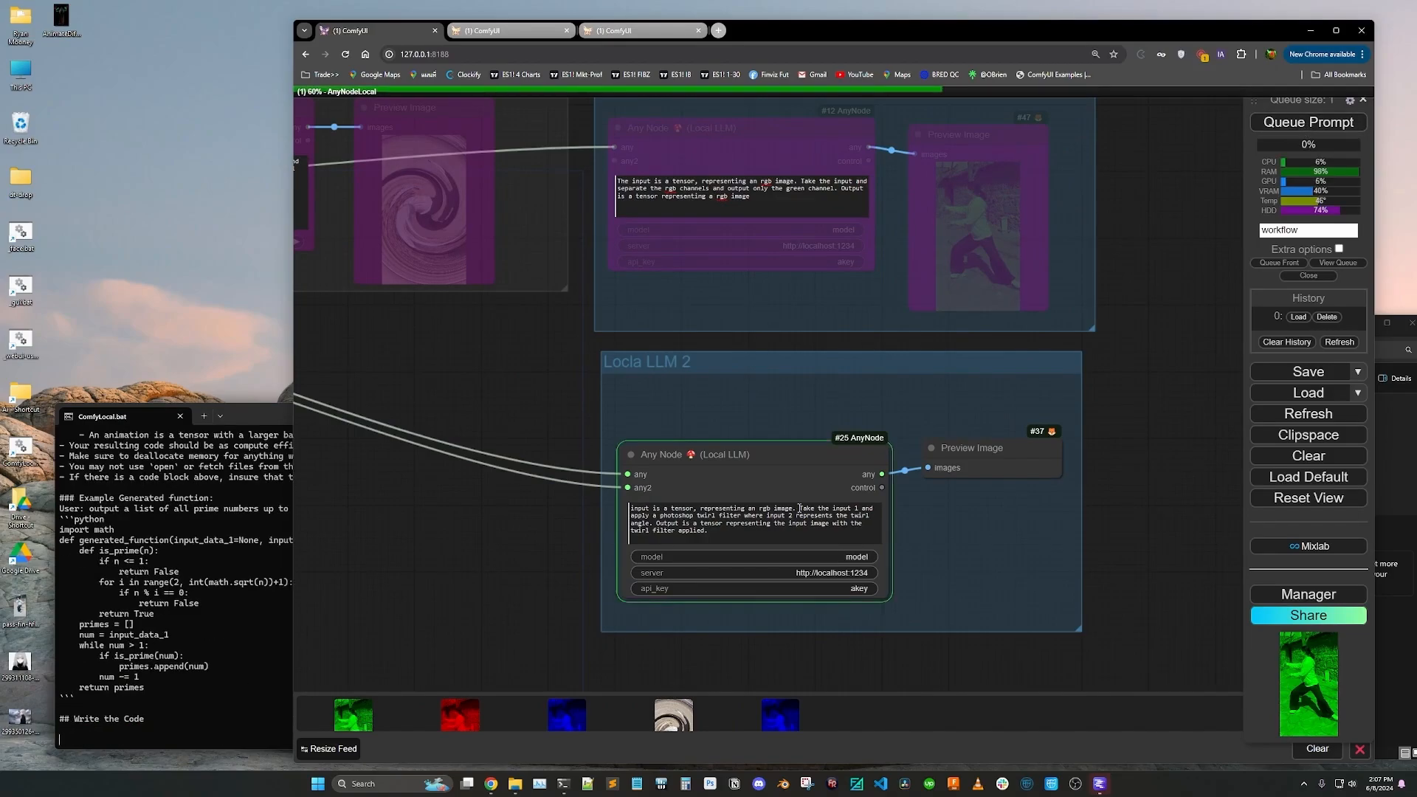
Step: Review the generated twirl code in the LM Studio server logs and examine the Locla LLM 2 preview image in ComfyUI
key("ctrl+super+Right")
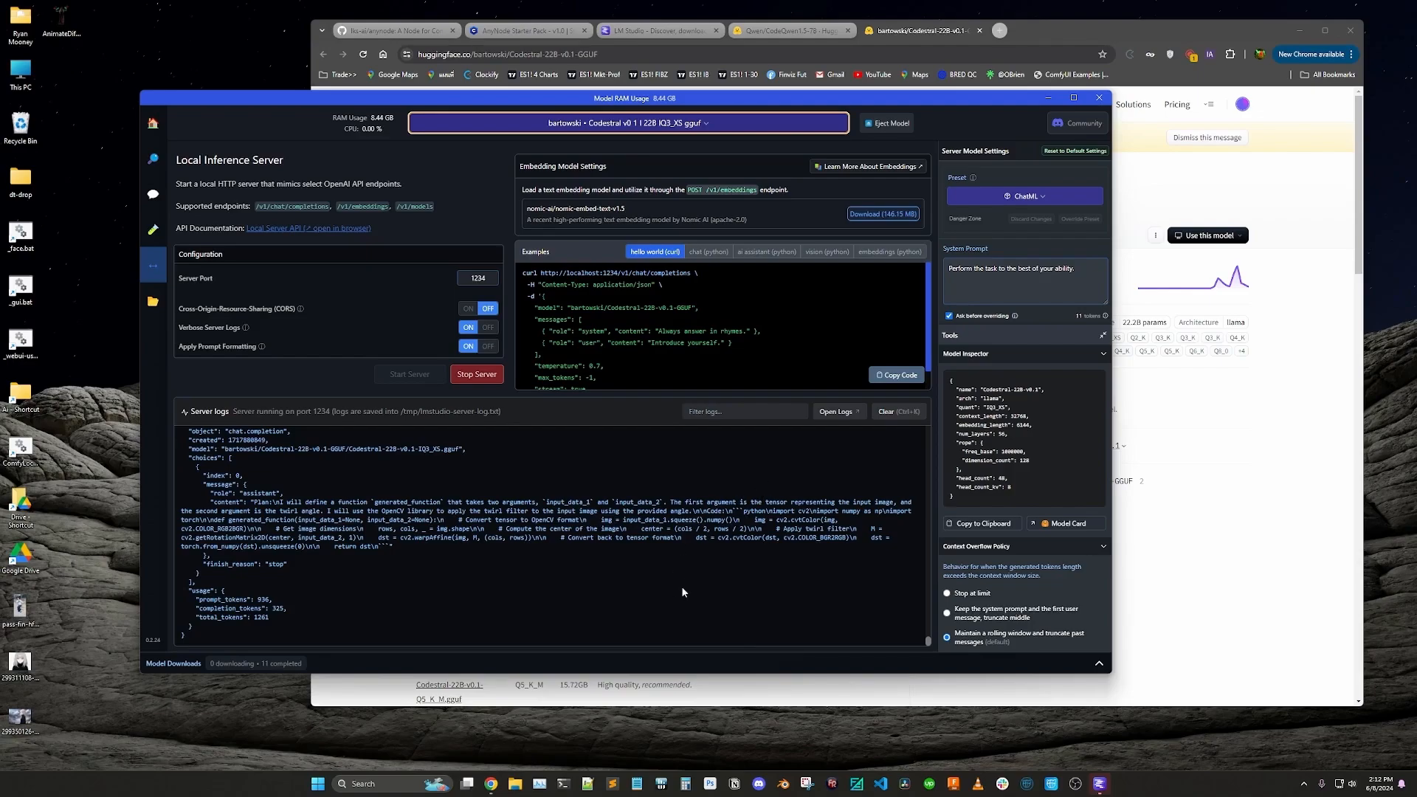
key("ctrl+super+Right")
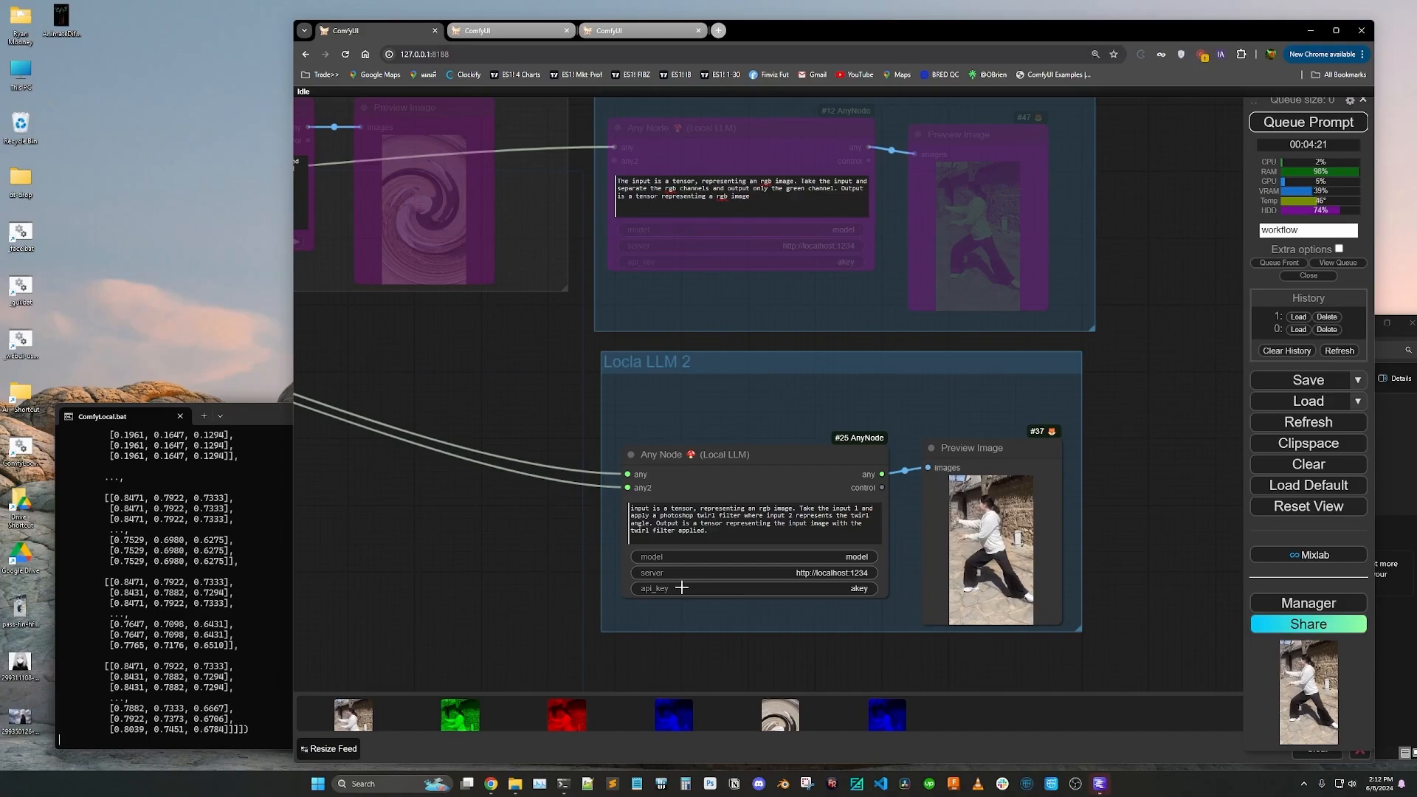
scroll(1063, 605, "up", 9)
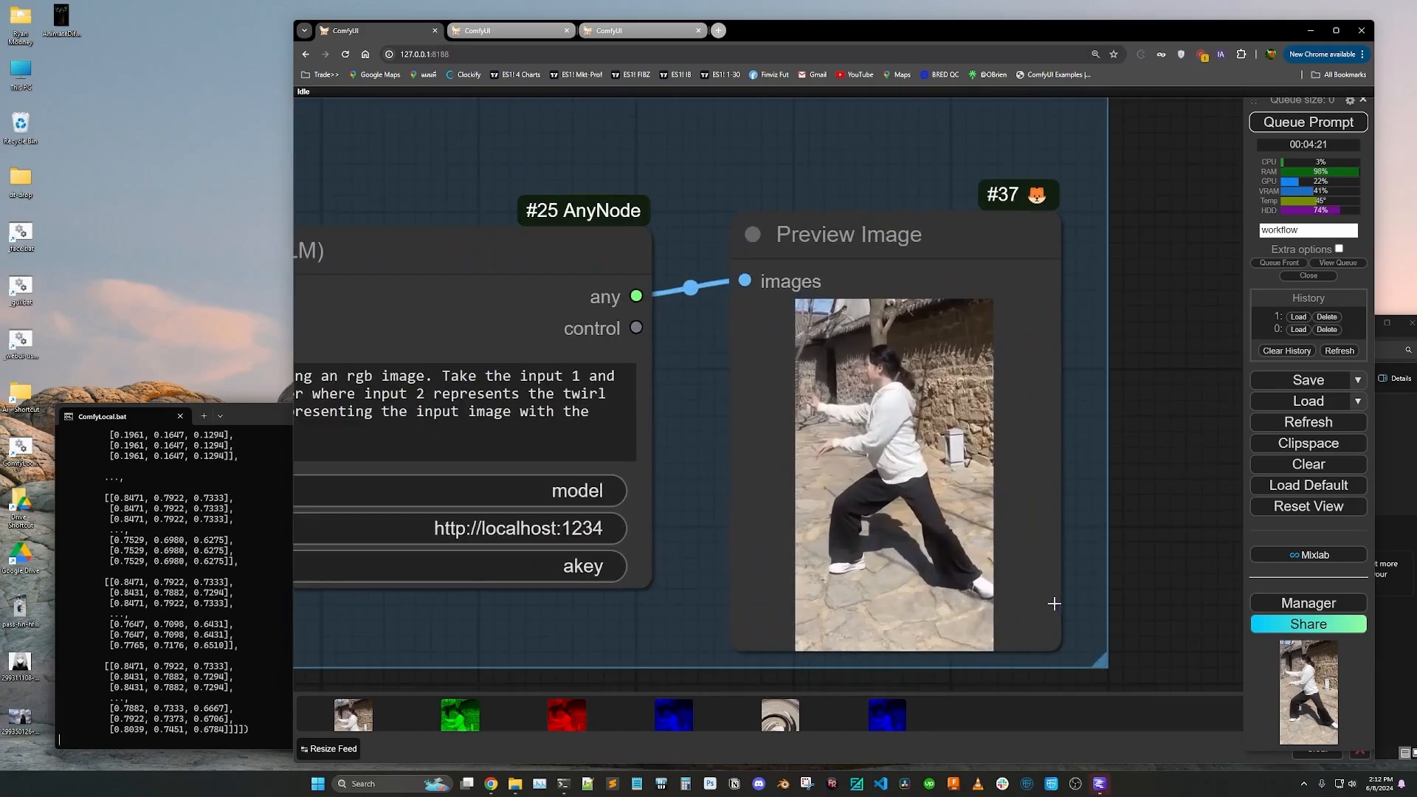
scroll(1041, 378, "down", 12)
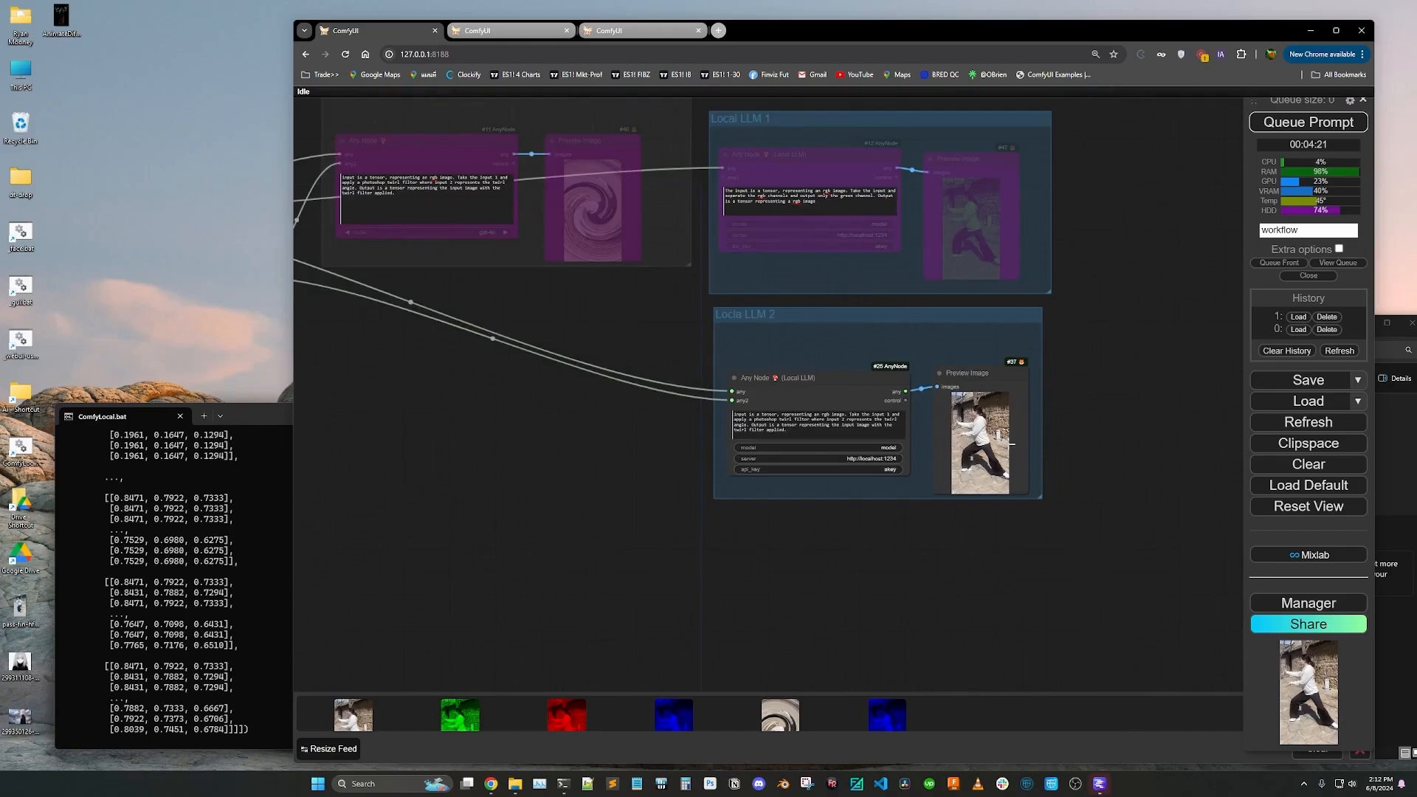
Step: Set the Primitive float twirl angle to 45, queue the workflow again and view the Locla LLM 2 group
scroll(1011, 443, "down", 5)
scroll(492, 414, "up", 12)
left_click(575, 378)
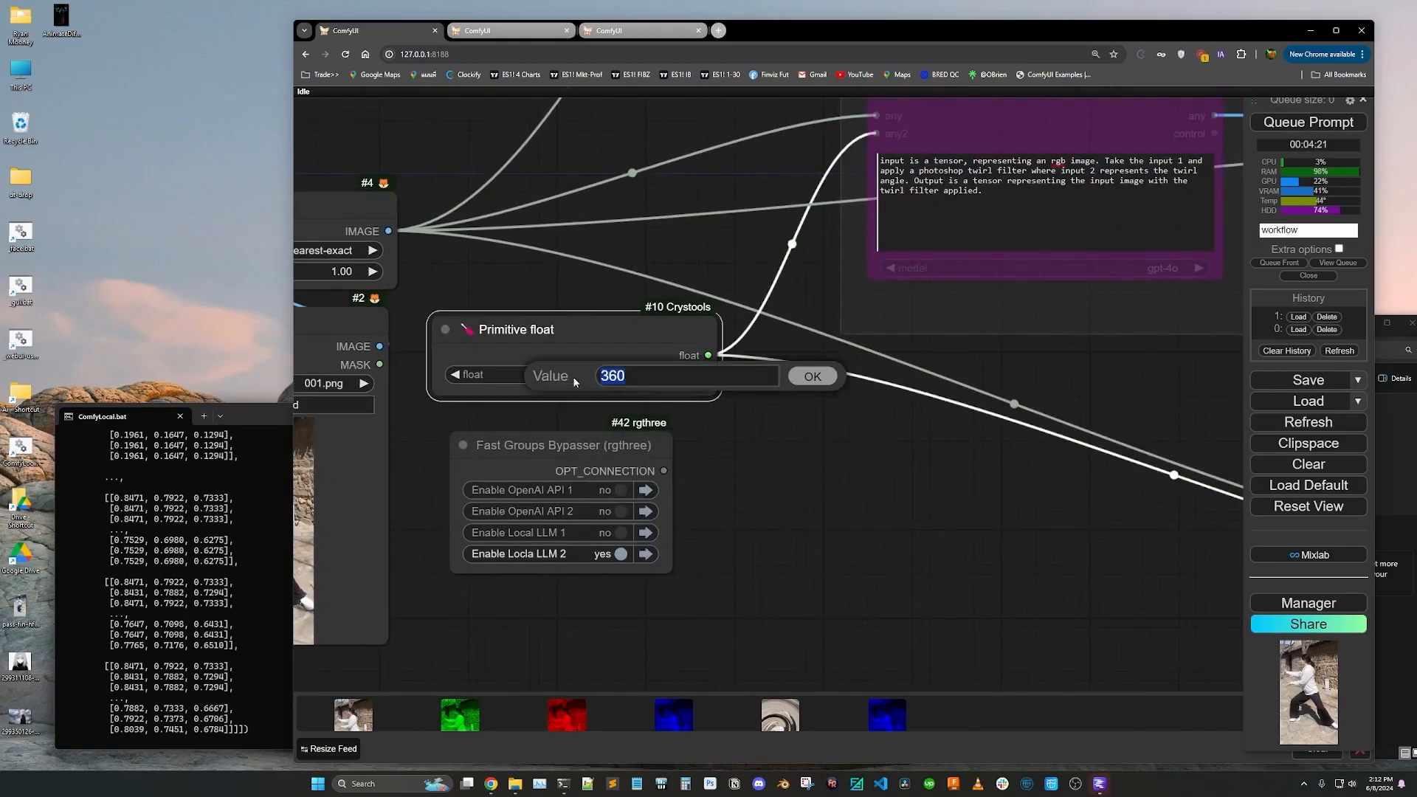
type("45")
key("Return")
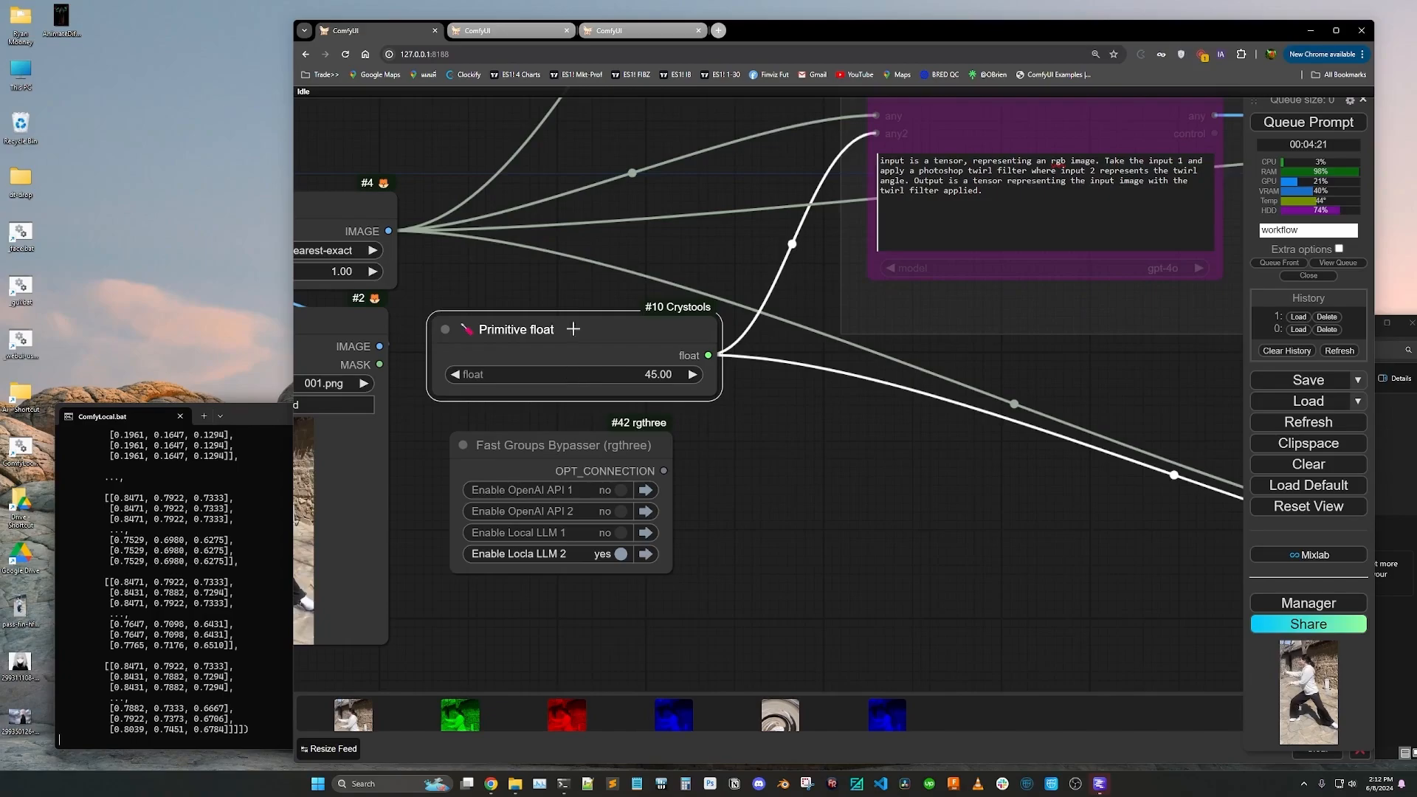
scroll(901, 429, "down", 5)
key("ctrl+Return")
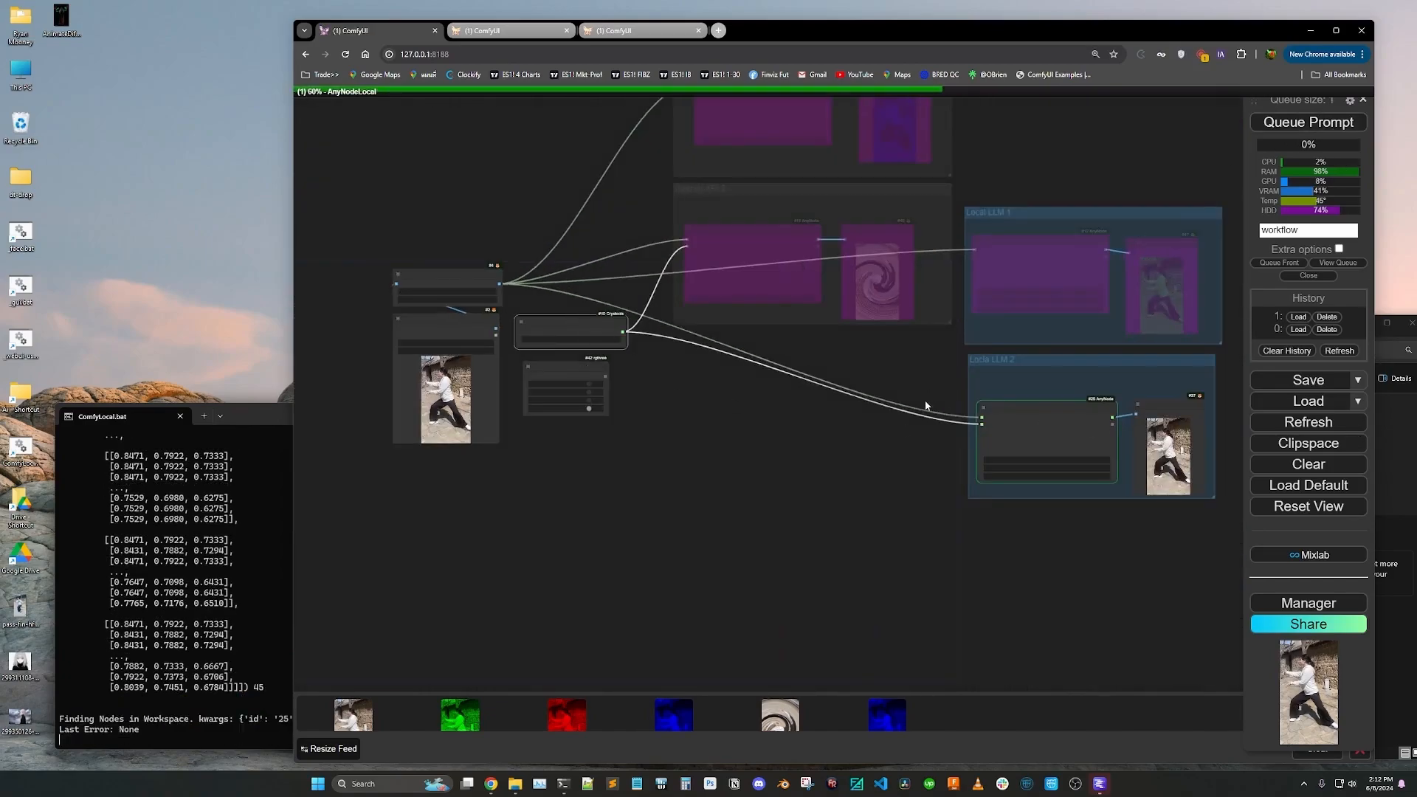
scroll(1215, 450, "up", 4)
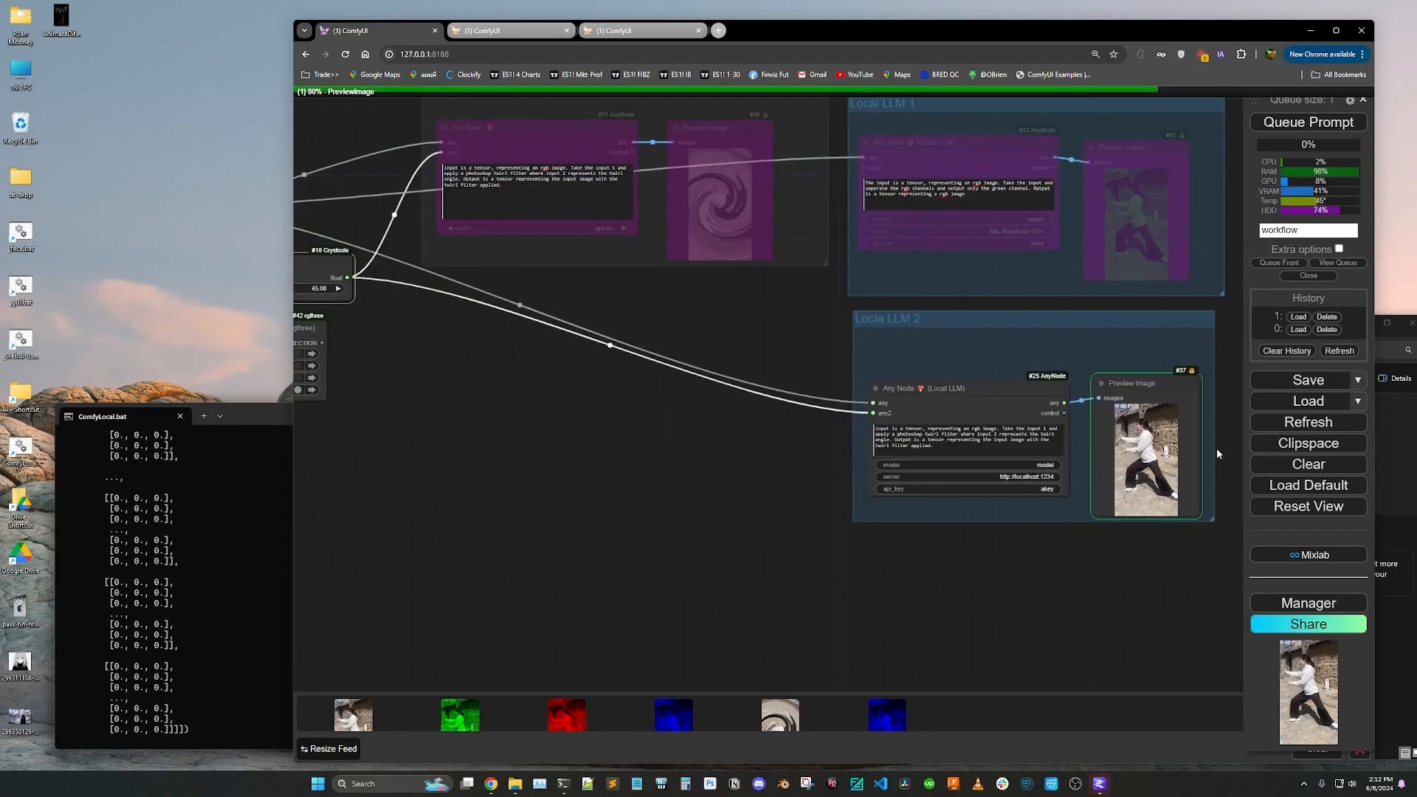
Step: Examine the twirl result in the preview image of the Locla LLM 2 group alongside its AnyNode prompt
scroll(1216, 448, "up", 8)
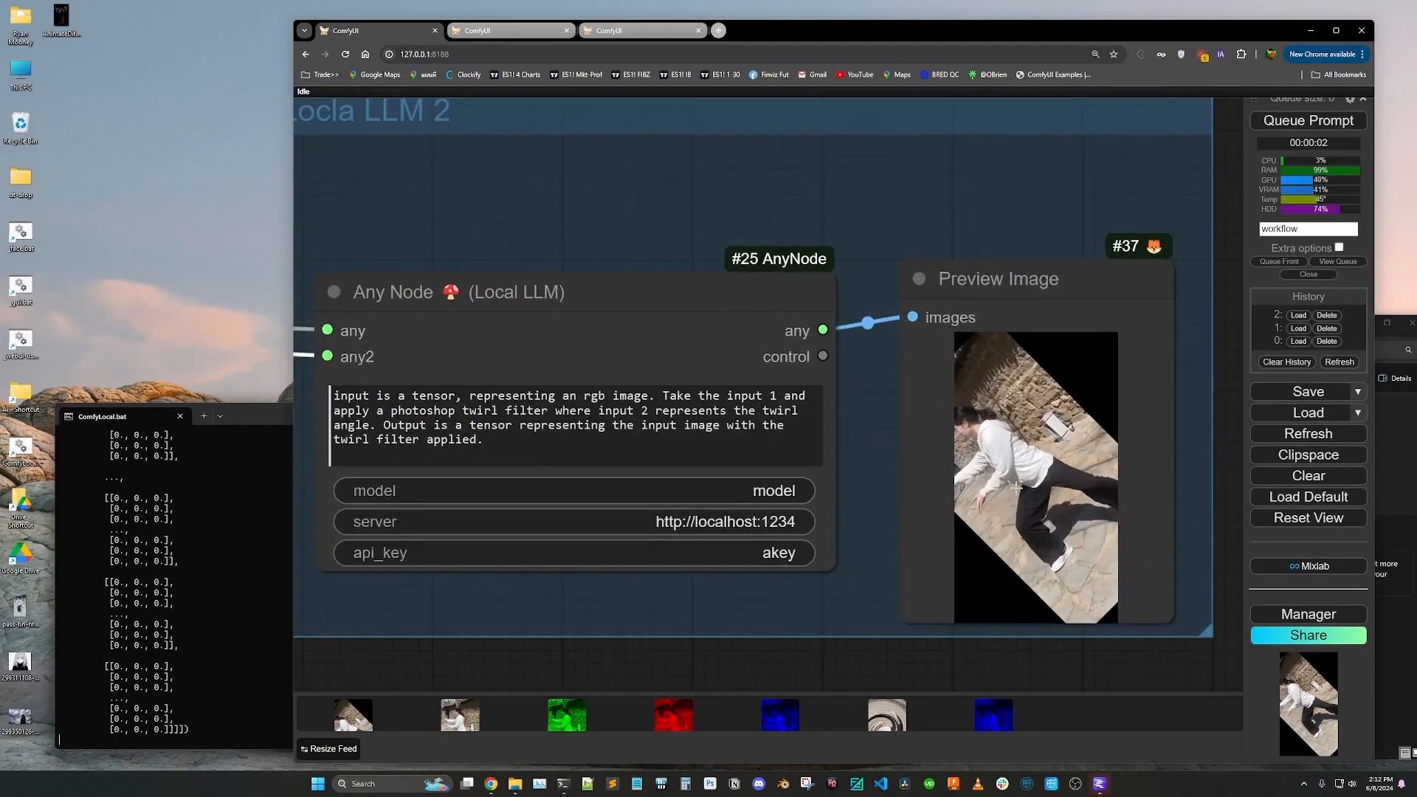
scroll(1032, 484, "down", 3)
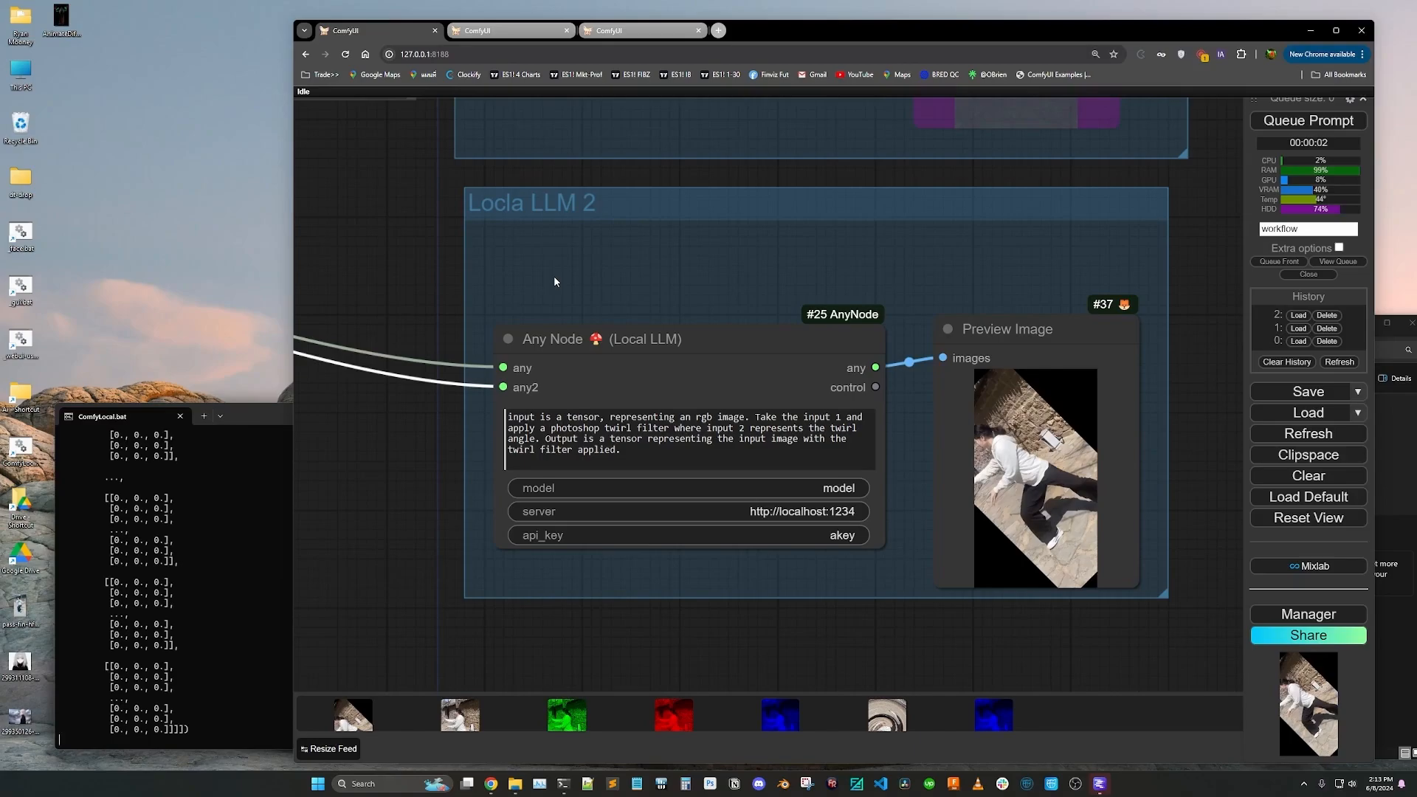
Step: Switch to the browser on the other desktop and view the lks-ai/anynode, Civitai AnyNode Starter Pack and LM Studio download pages
key("super")
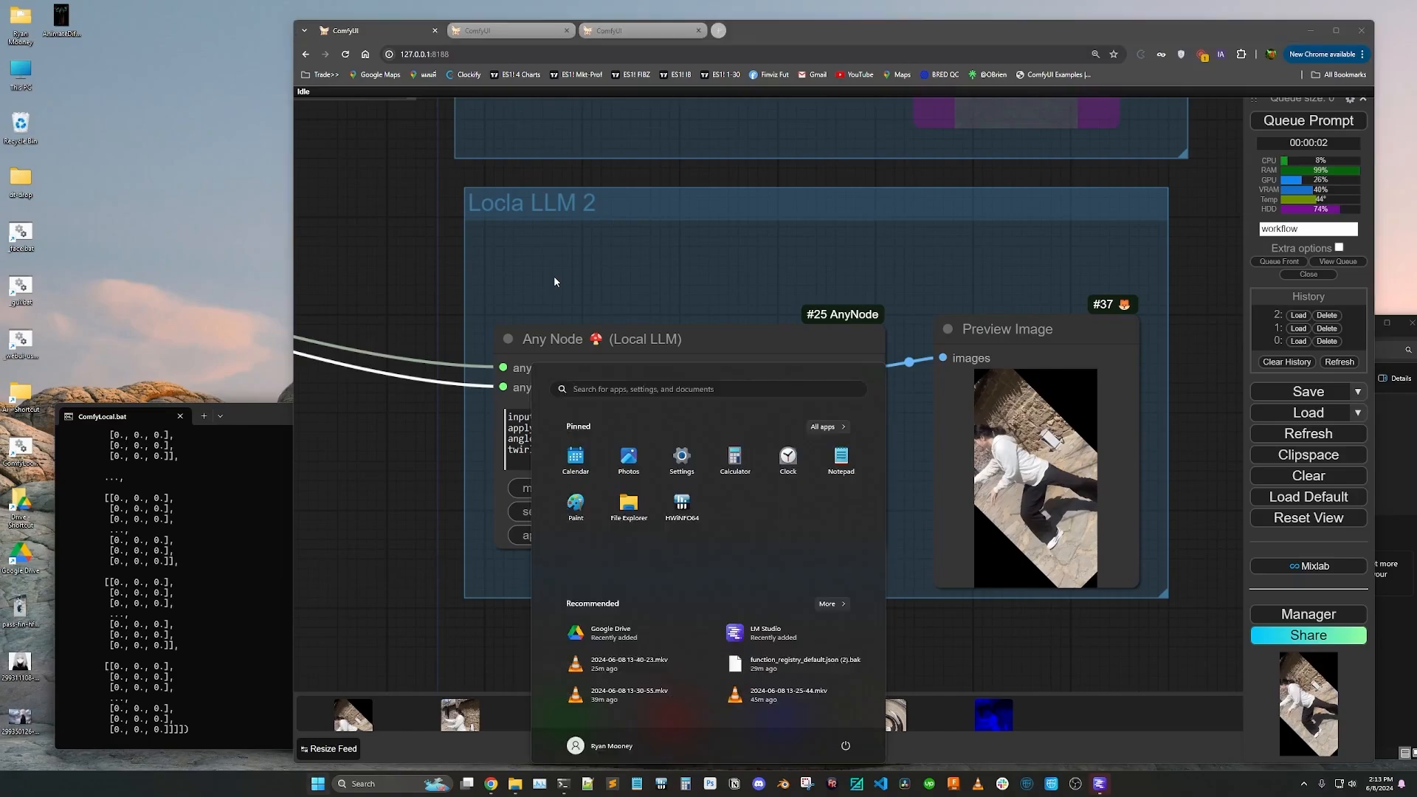
key("ctrl+super+Left")
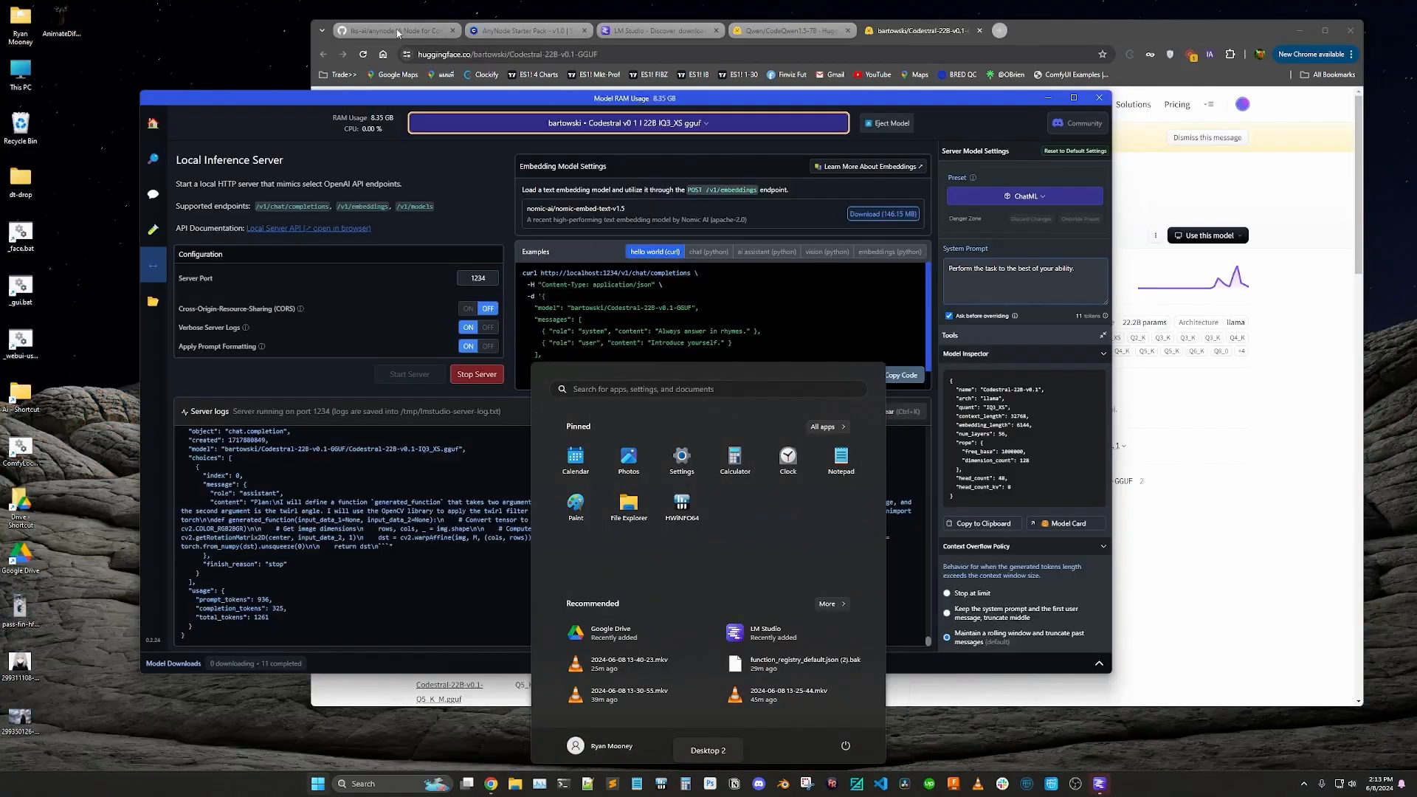
left_click(399, 37)
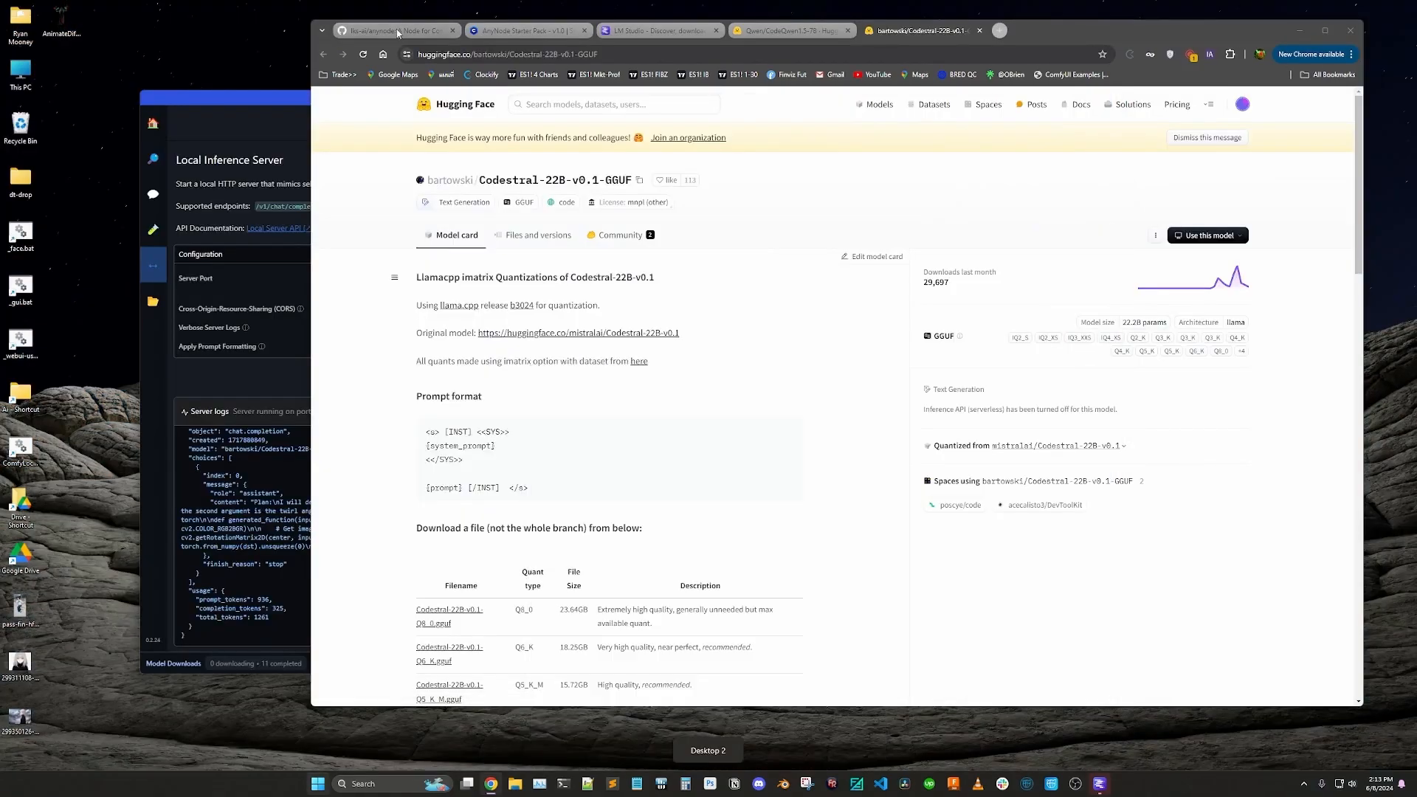
left_click(528, 33)
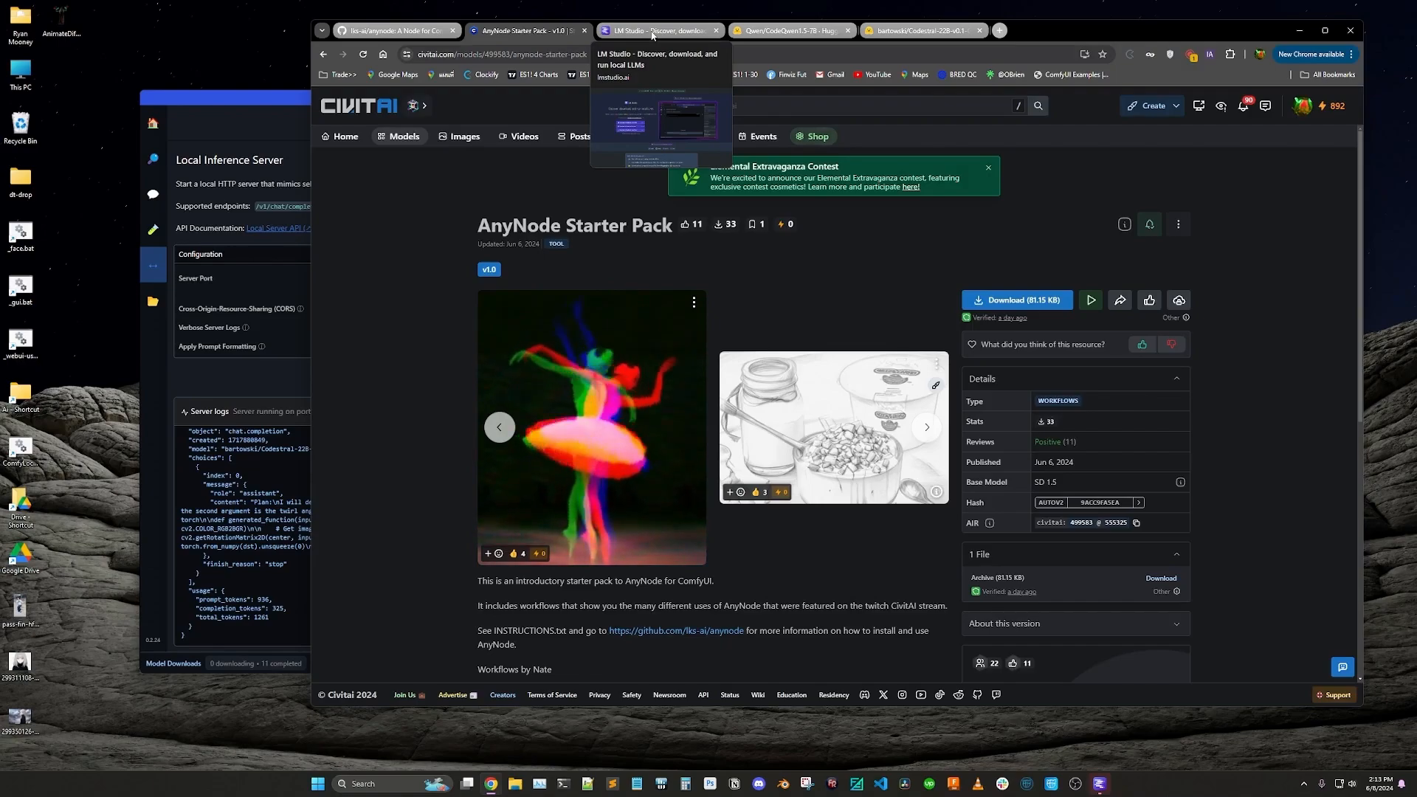
left_click(653, 33)
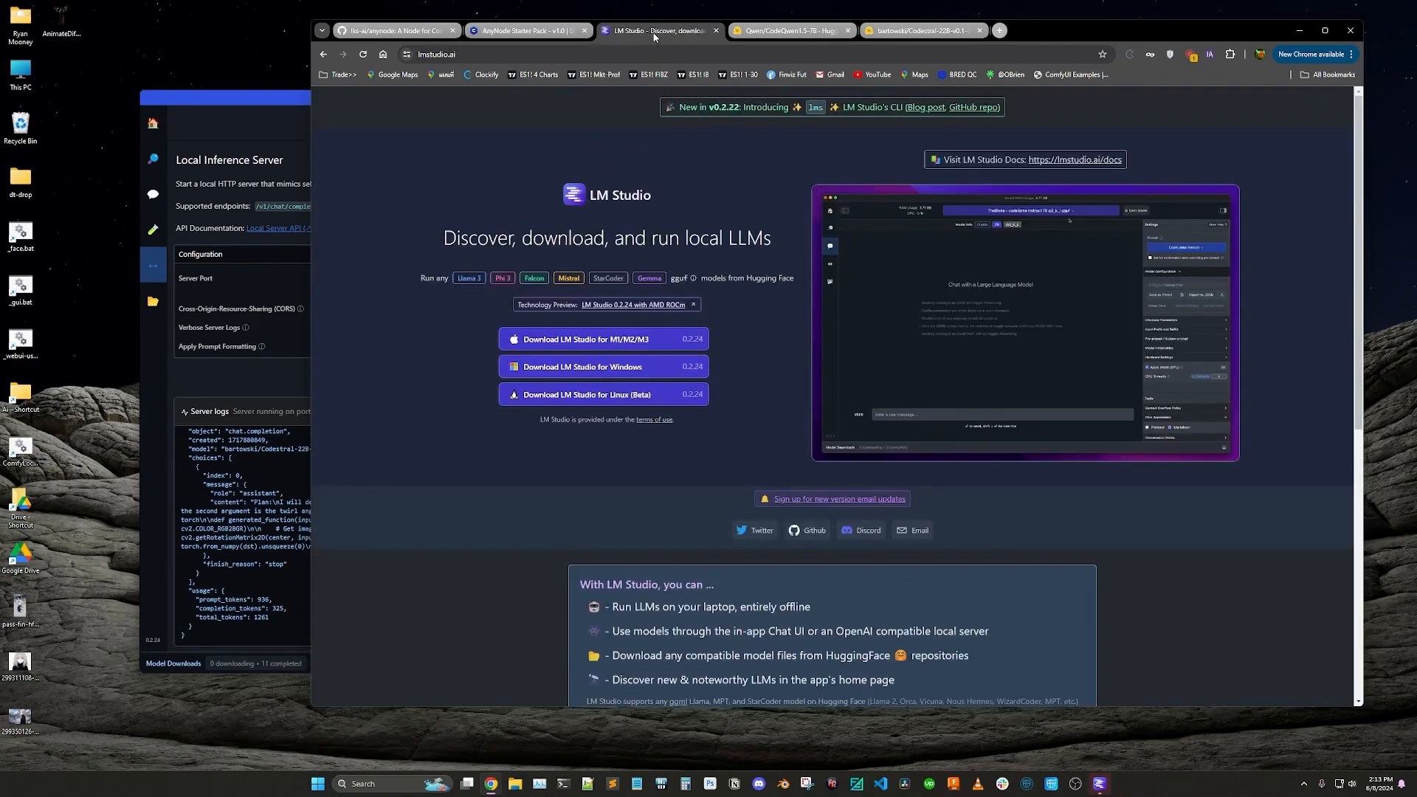